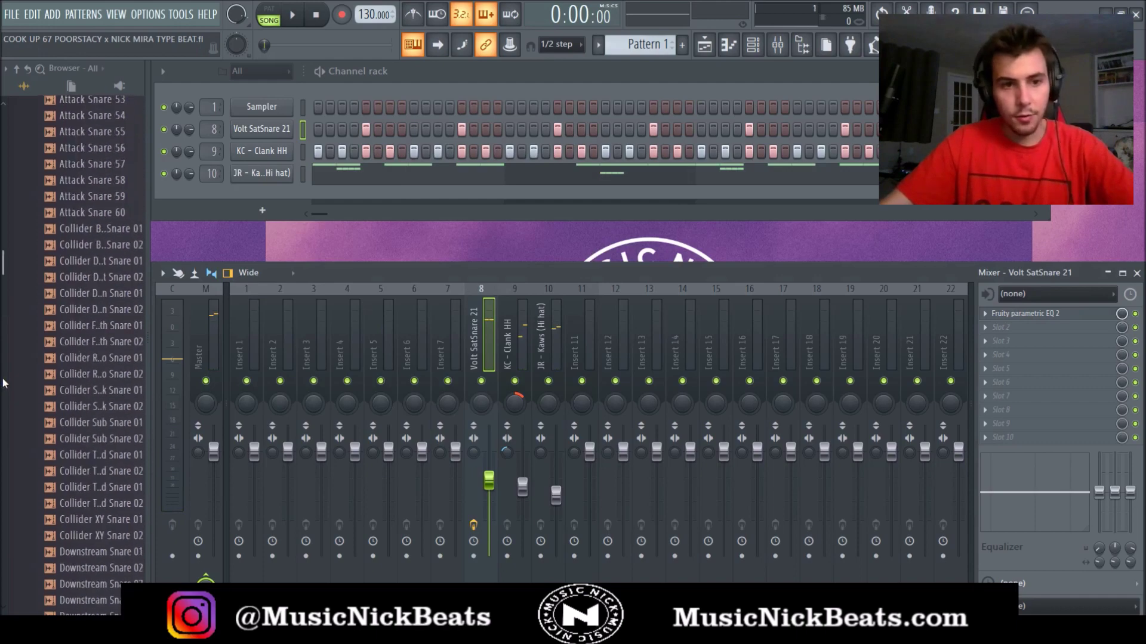
Collapse the Snares and Drums (ModeAudio) folders in the sample browser
{"action": "scroll", "coordinate": [85, 270], "scroll_direction": "down", "scroll_amount": 4}
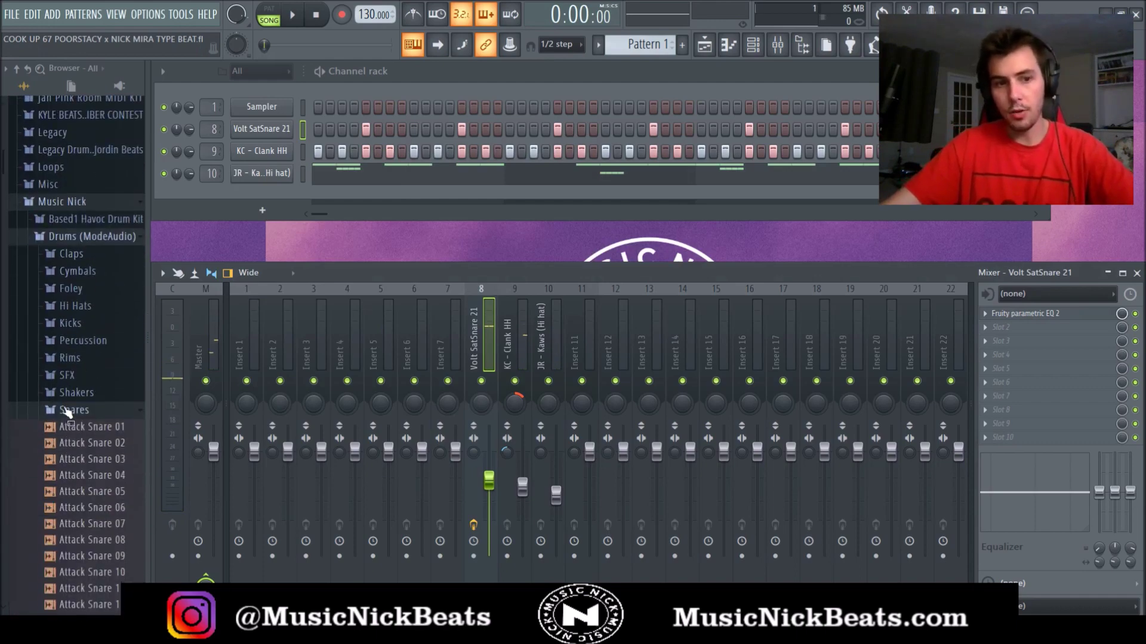
{"action": "left_click", "coordinate": [66, 410]}
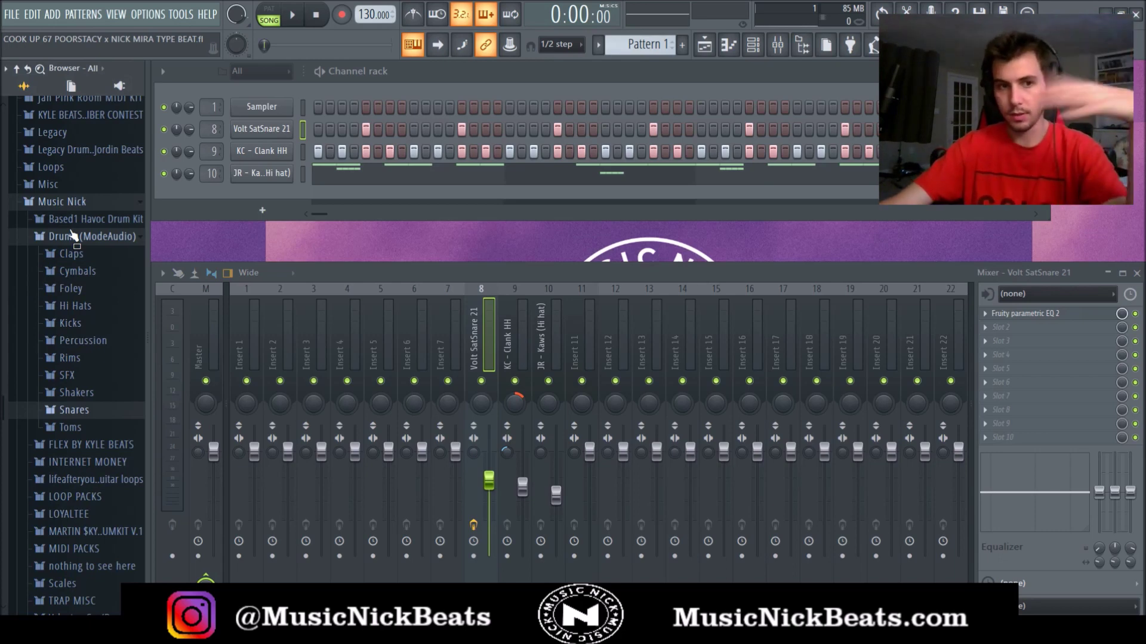
{"action": "left_click", "coordinate": [84, 237]}
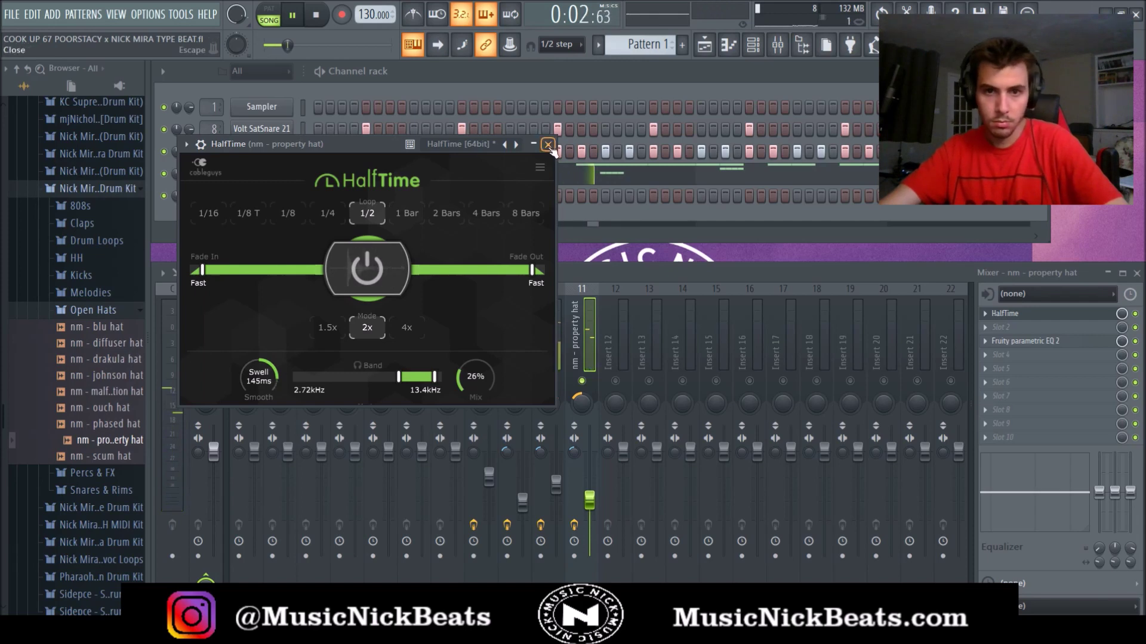
Close the HalfTime effect on the nm - property hat and play the beat with the Volt SatSnare 21 mixer track selected
{"action": "left_click", "coordinate": [548, 145]}
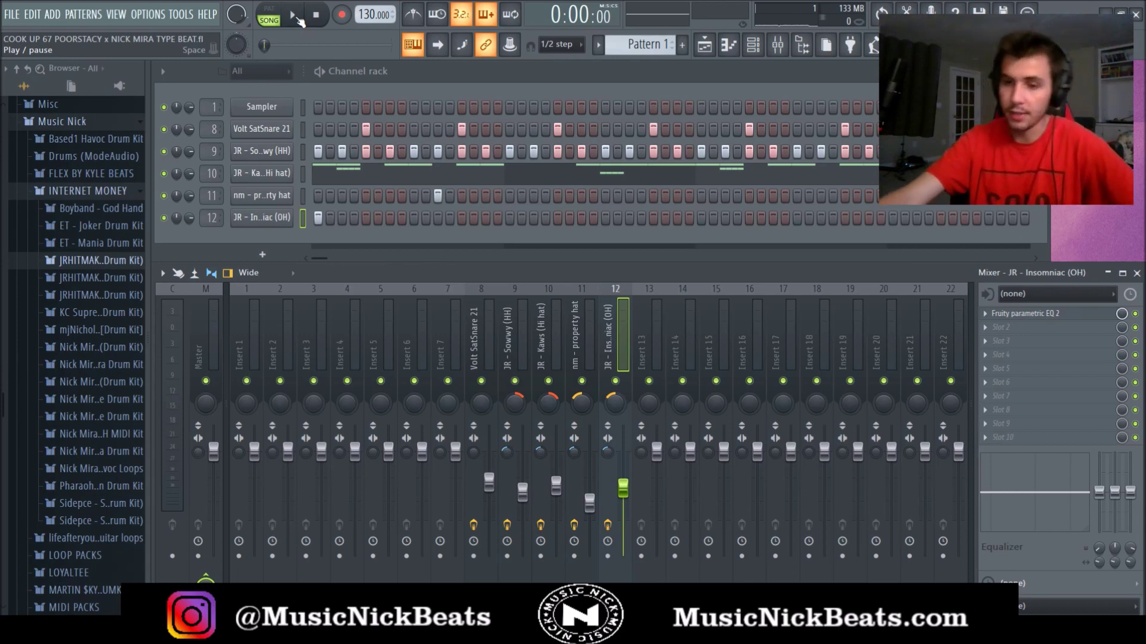
{"action": "left_click", "coordinate": [296, 18]}
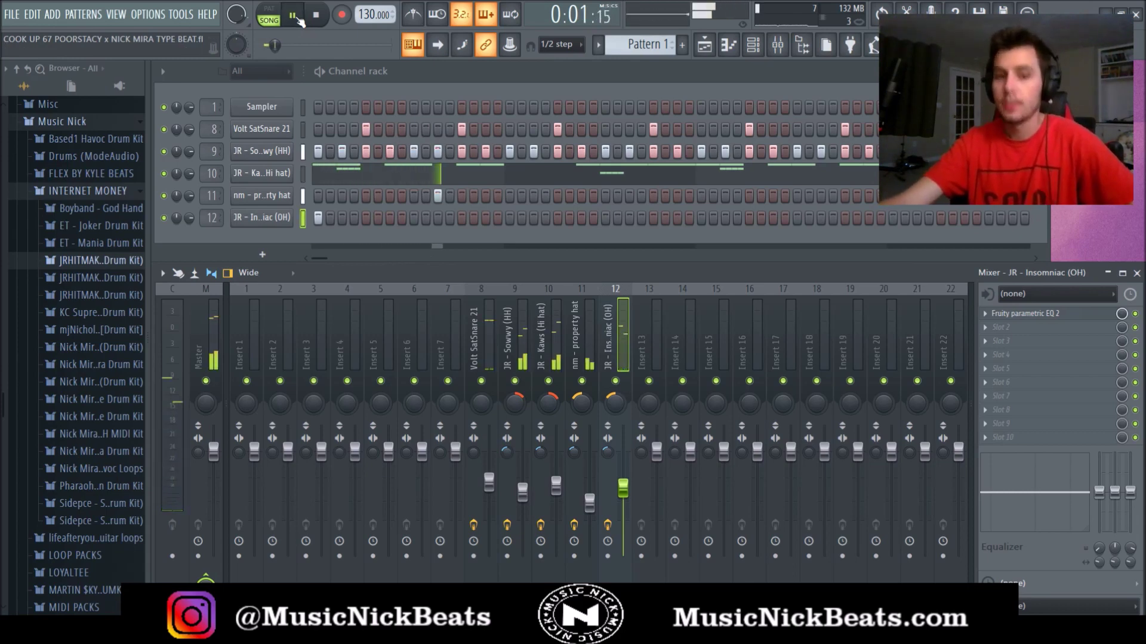
{"action": "left_click", "coordinate": [489, 482]}
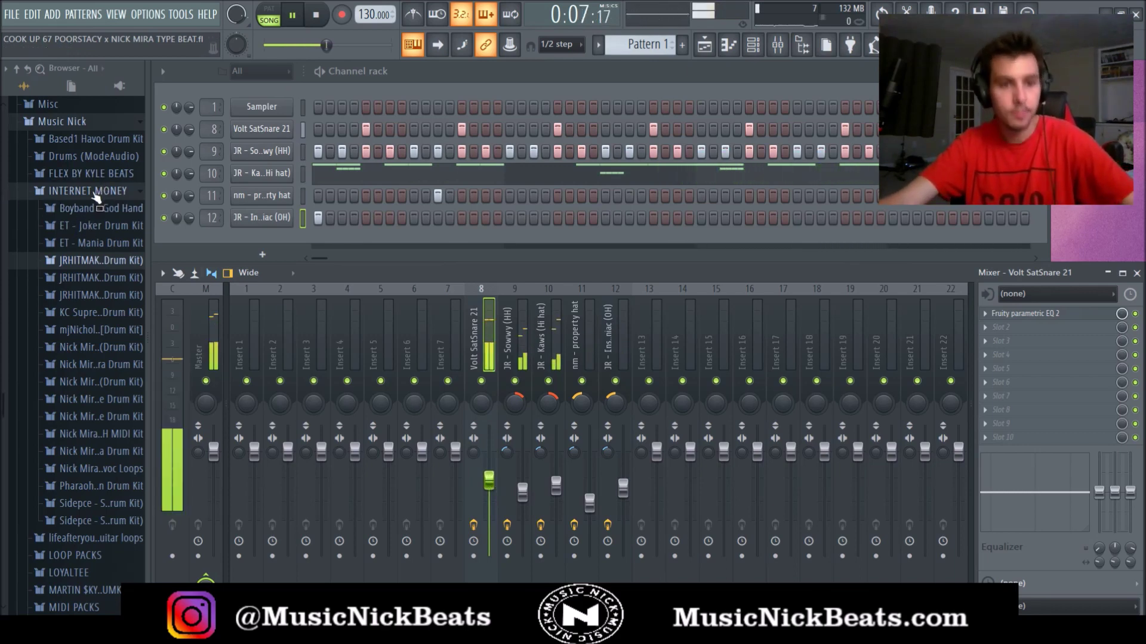
Stop playback, load the Natural Minor scale from the Scales folder into the Sampler channel and duplicate its notes to fill eight bars
{"action": "left_click", "coordinate": [99, 191]}
{"action": "key", "text": "space"}
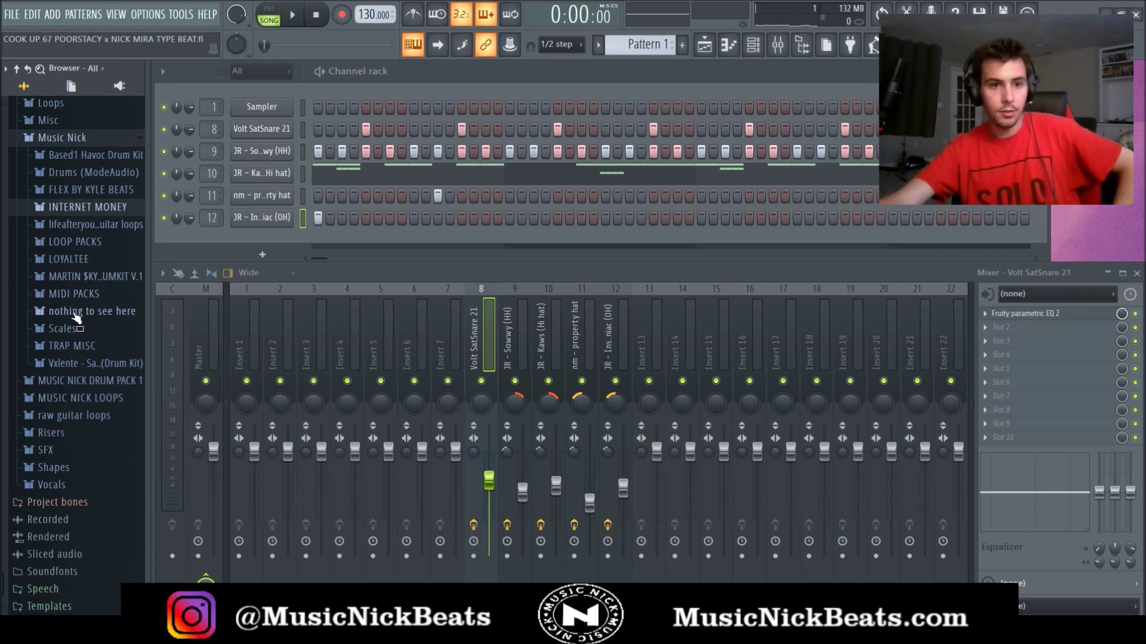
{"action": "left_click", "coordinate": [79, 328]}
{"action": "left_click_drag", "start_coordinate": [244, 108], "coordinate": [246, 108]}
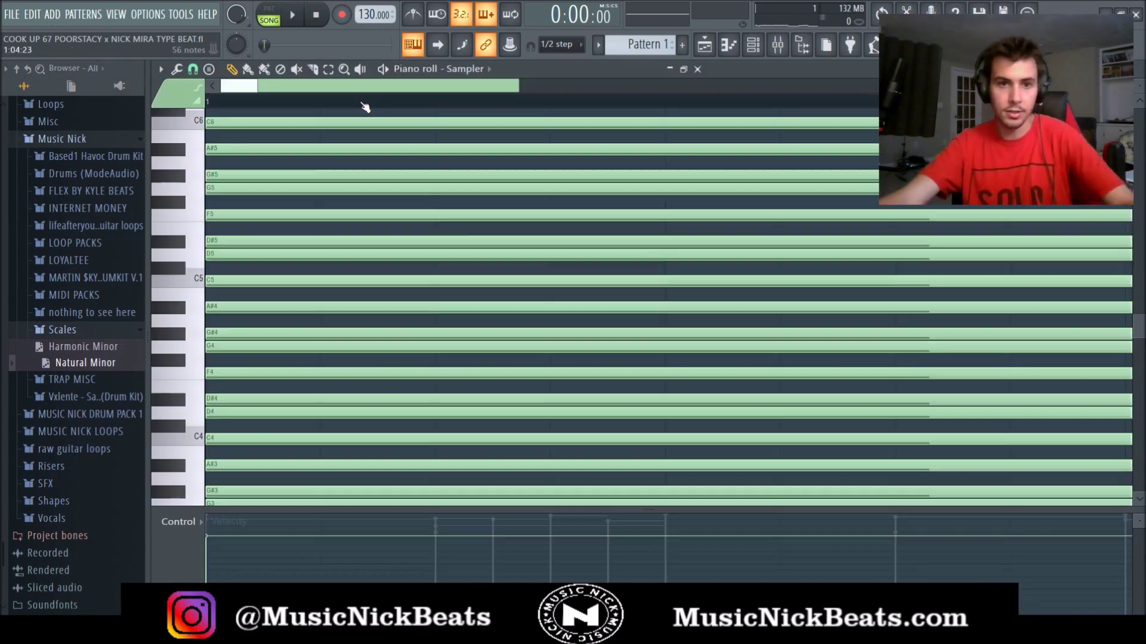
{"action": "key", "text": "ctrl+b"}
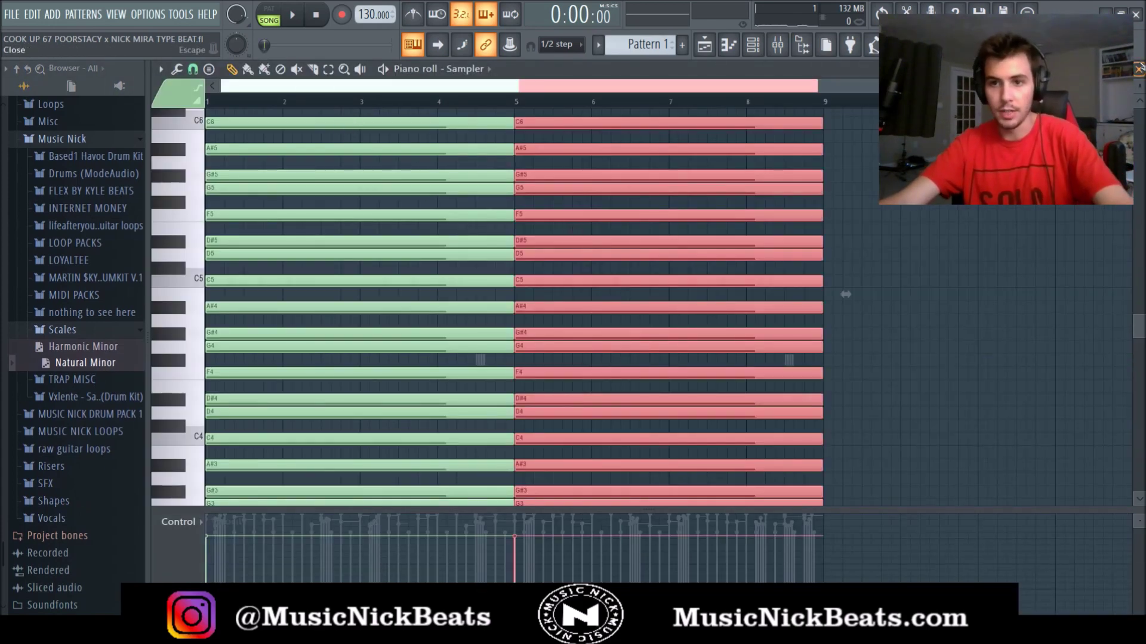
{"action": "key", "text": "Escape"}
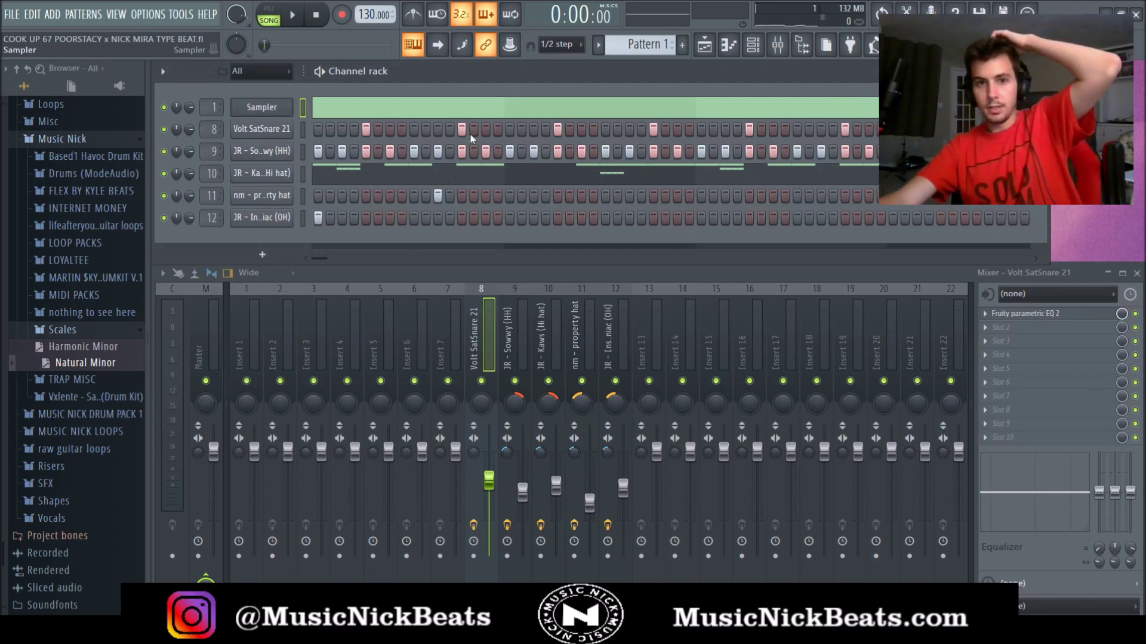
Add an Addictive Keys channel and open its empty piano roll with all eight bars in view
{"action": "left_click", "coordinate": [483, 84]}
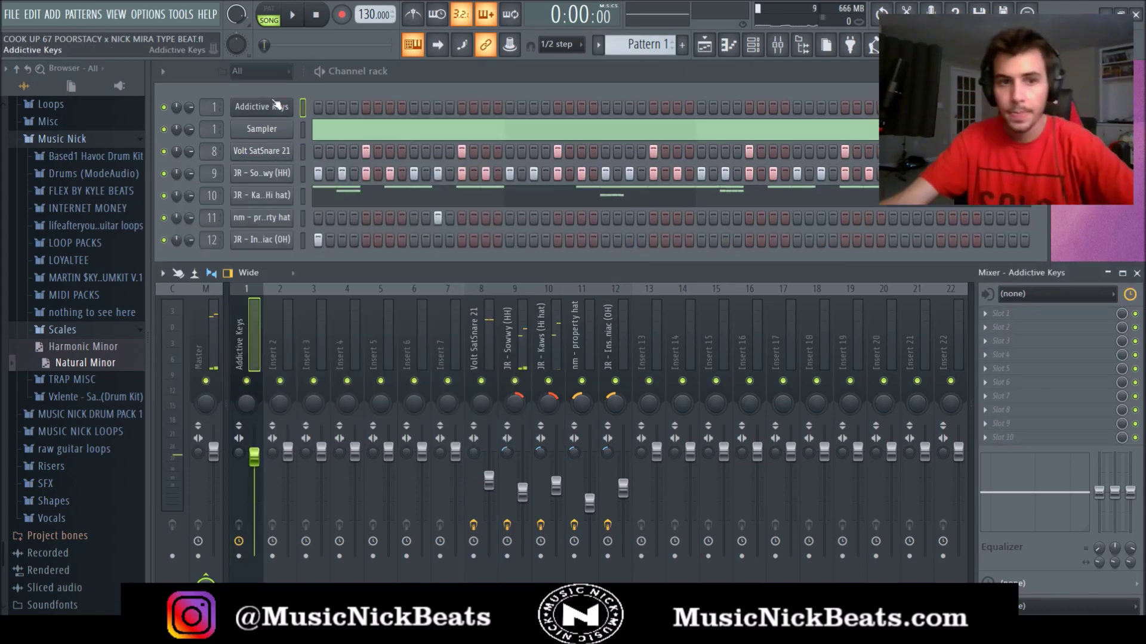
{"action": "right_click", "coordinate": [279, 106]}
{"action": "left_click", "coordinate": [296, 117]}
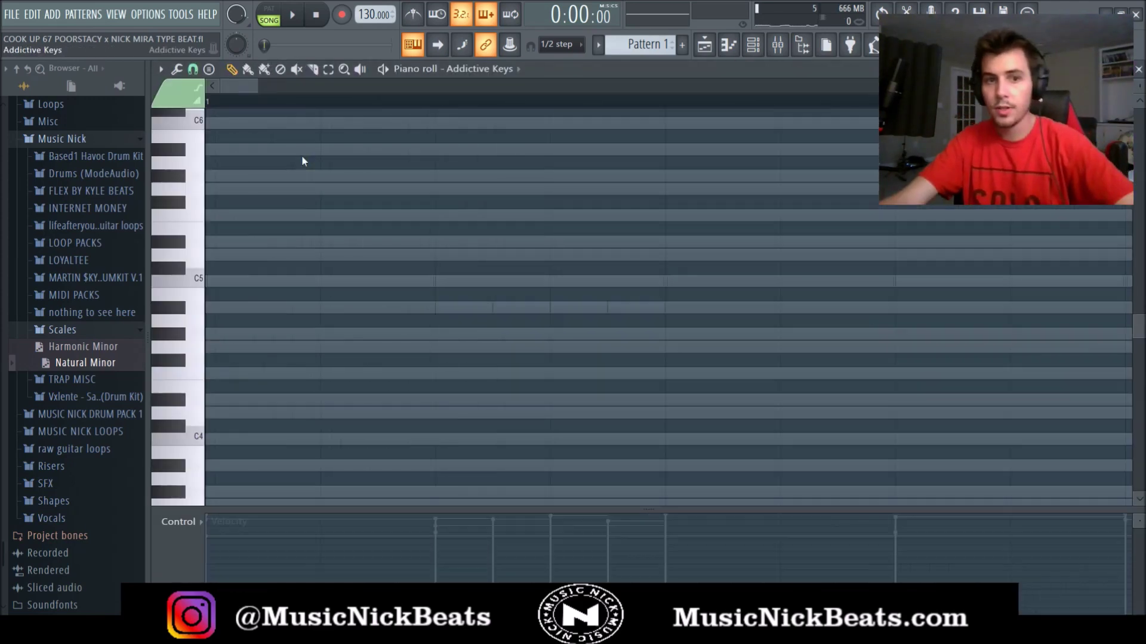
{"action": "scroll", "coordinate": [235, 292], "scroll_direction": "up", "scroll_amount": 1}
{"action": "scroll", "coordinate": [213, 309], "scroll_direction": "down", "scroll_amount": 1}
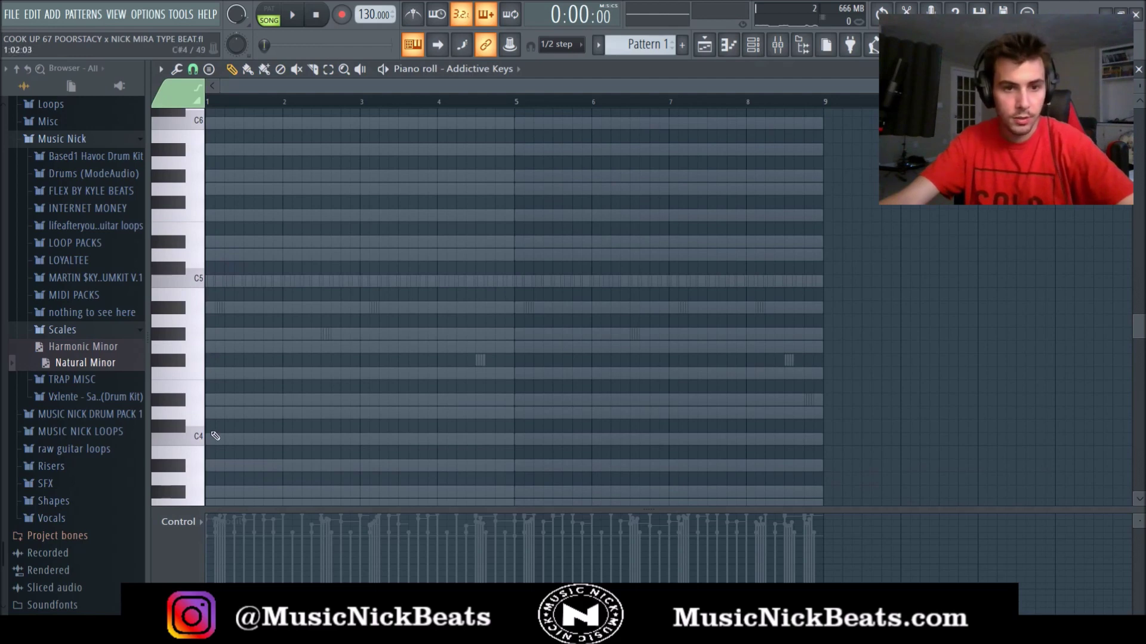
During playback, draw one-bar notes C5, F4 and G#4 in bars 1 to 3, then D#5 and shorter closing notes in bar 4
{"action": "key", "text": "space"}
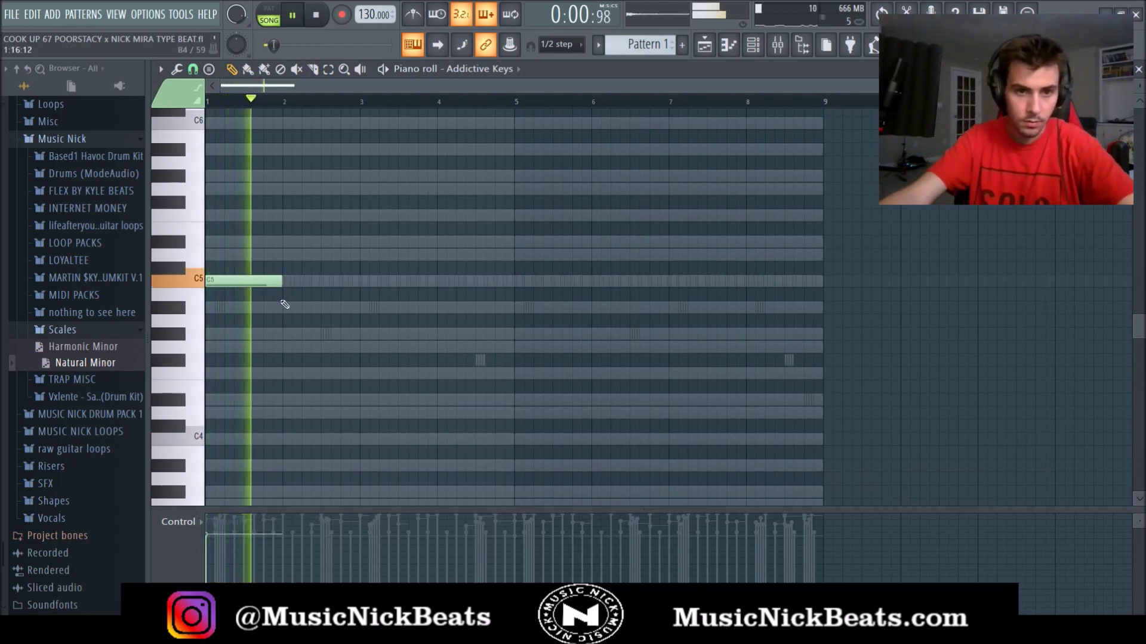
{"action": "left_click", "coordinate": [286, 333]}
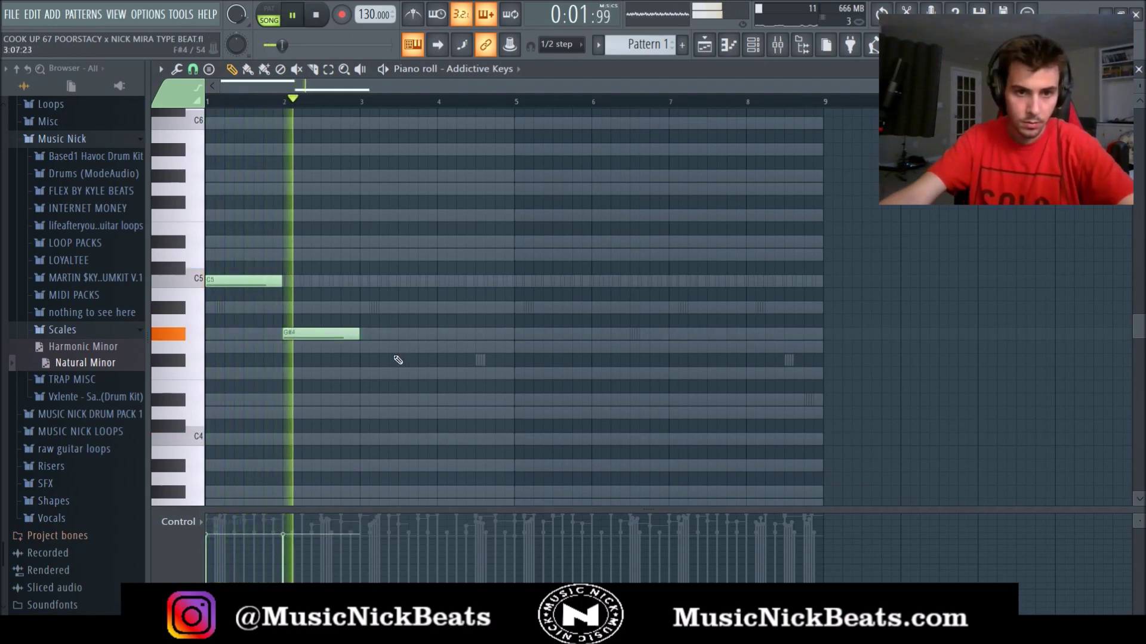
{"action": "right_click", "coordinate": [289, 332]}
{"action": "left_click", "coordinate": [289, 372]}
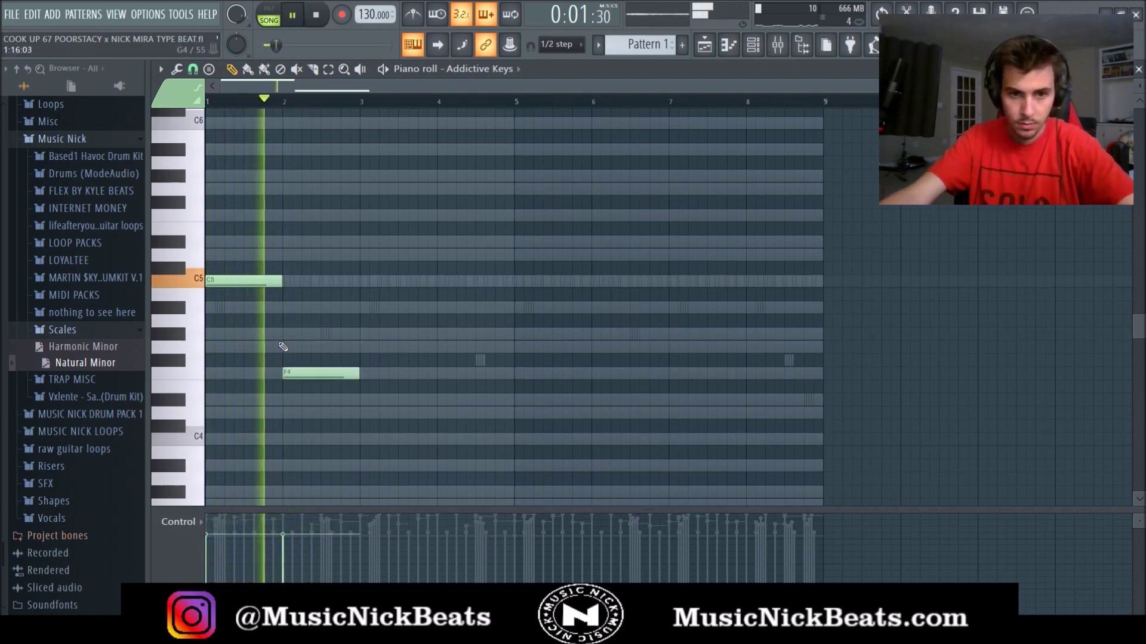
{"action": "left_click", "coordinate": [366, 333]}
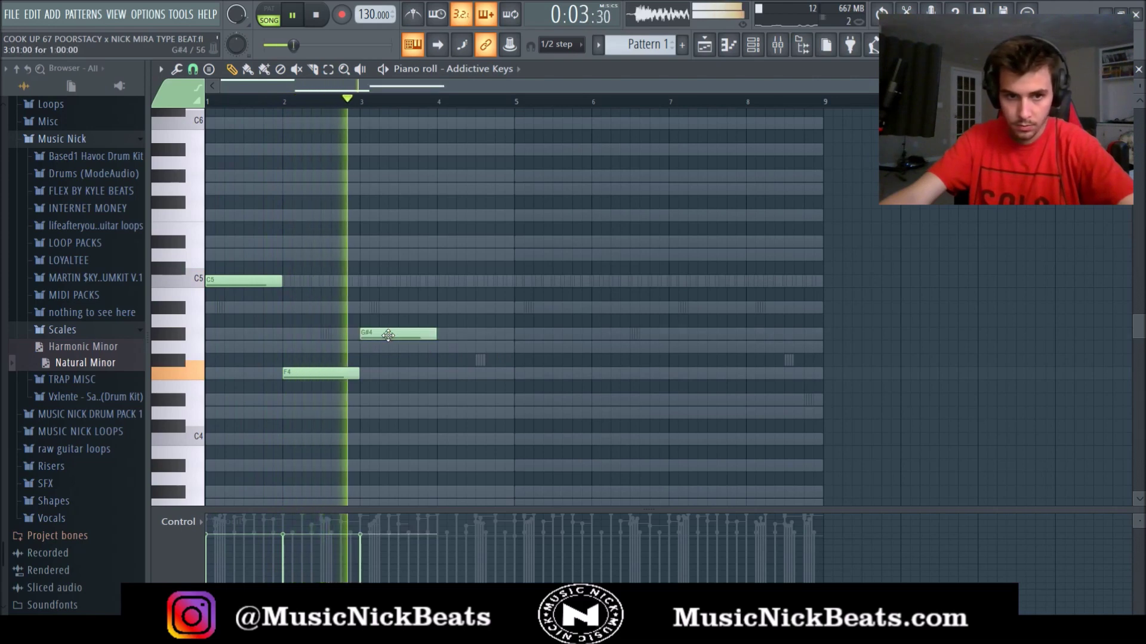
{"action": "left_click", "coordinate": [442, 241]}
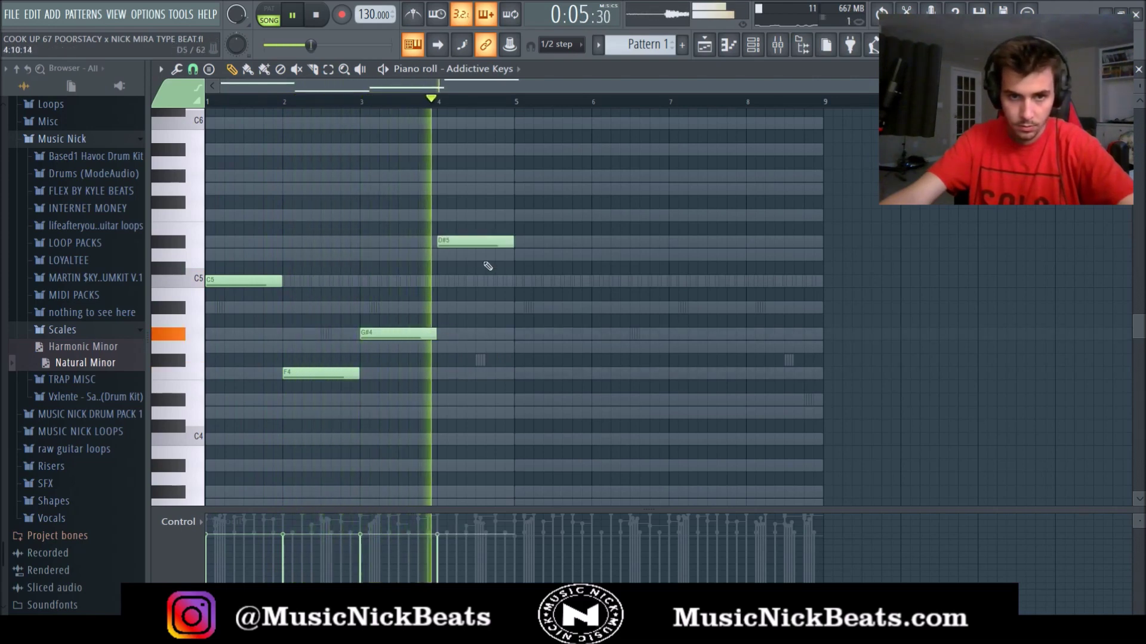
{"action": "left_click", "coordinate": [479, 254]}
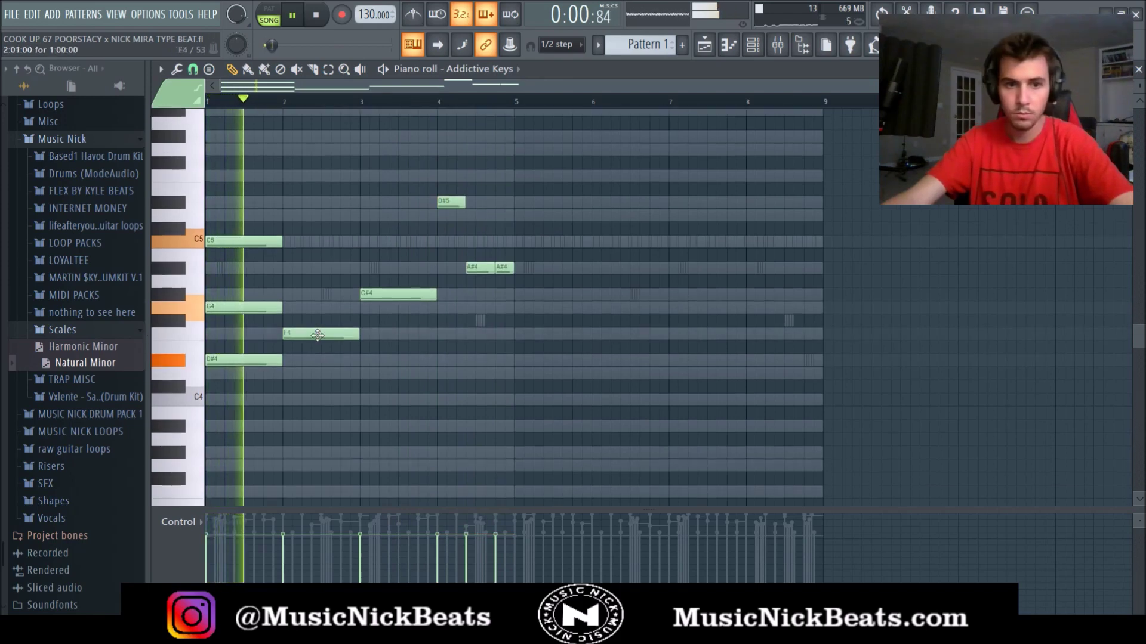
Build out the chords by adding G#4 and C5 to bar 2, and C5 and D#4 to bar 3
{"action": "left_click", "coordinate": [286, 293]}
{"action": "left_click", "coordinate": [286, 242]}
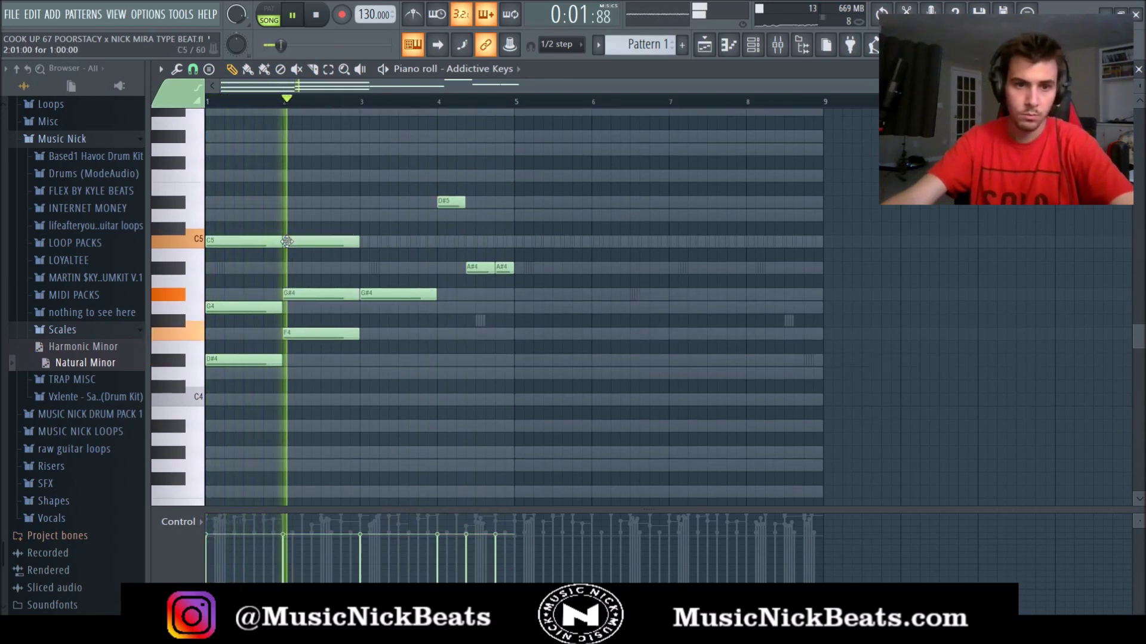
{"action": "left_click", "coordinate": [362, 267]}
{"action": "key", "text": "space"}
{"action": "key", "text": "space"}
{"action": "right_click", "coordinate": [378, 270]}
{"action": "left_click", "coordinate": [366, 242]}
{"action": "left_click", "coordinate": [367, 203]}
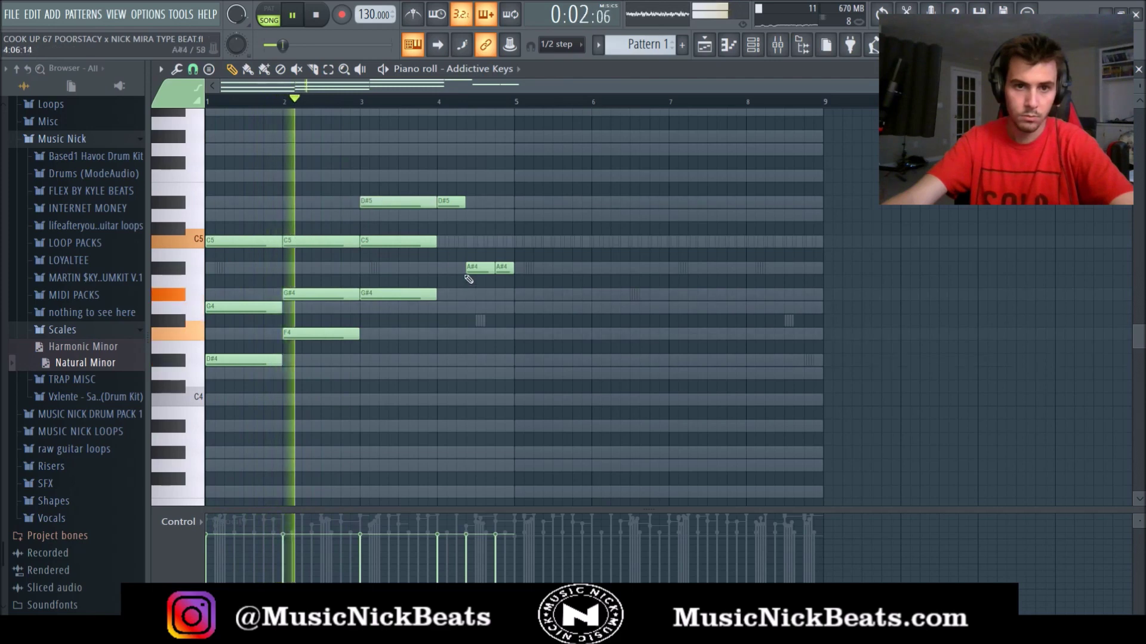
{"action": "key", "text": "ctrl+Down"}
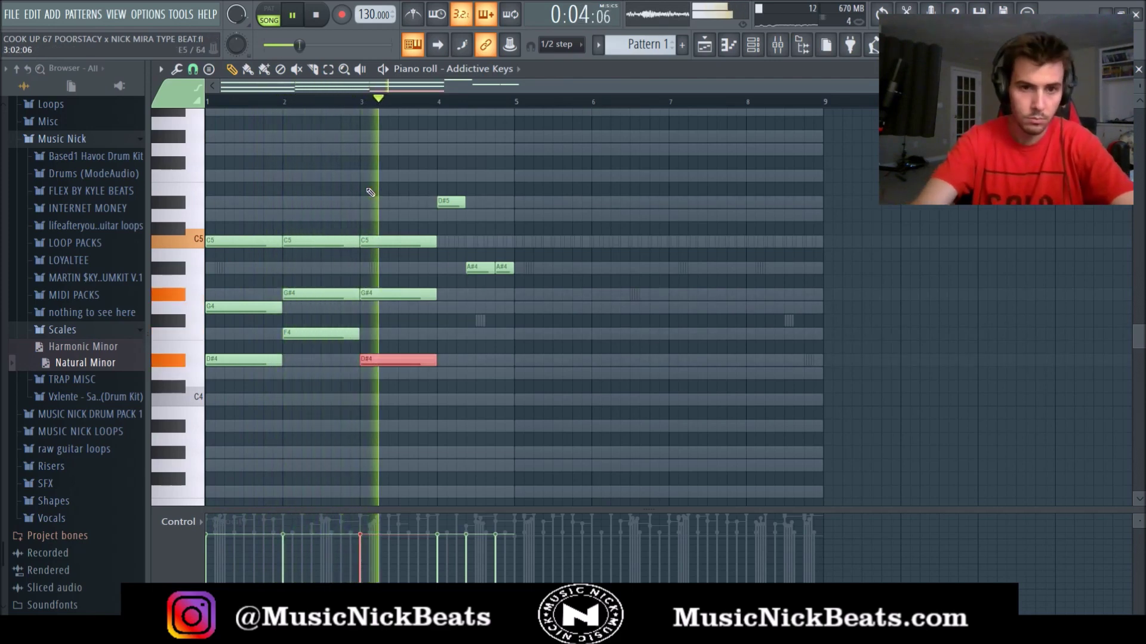
Add an F4 under the last short chord of bar 4 and replay the progression from the start
{"action": "key", "text": "space"}
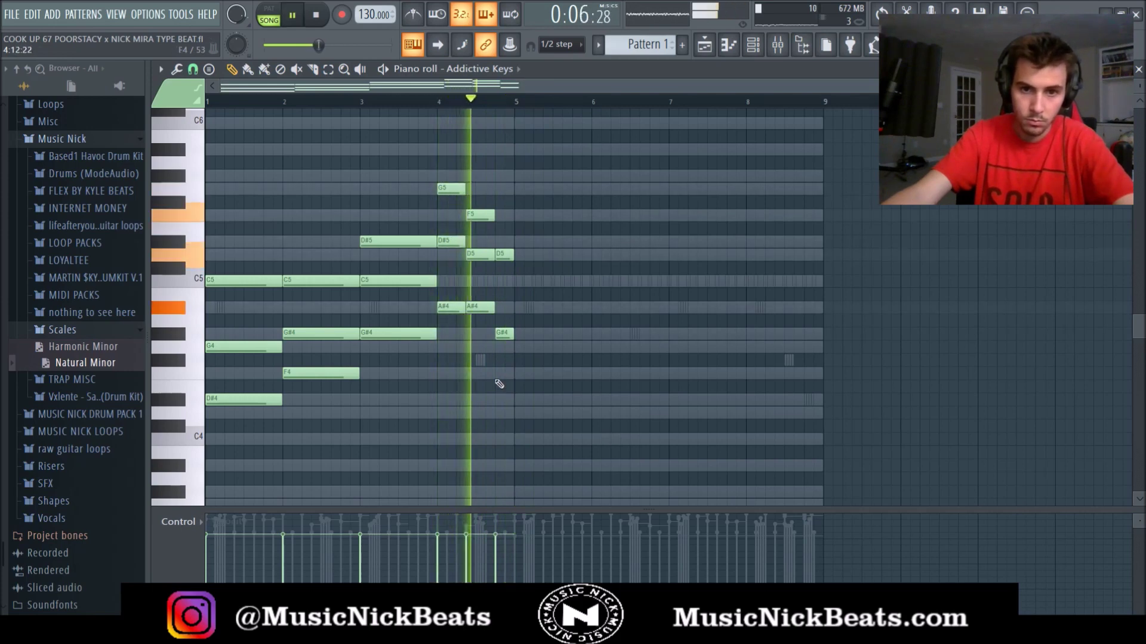
{"action": "left_click", "coordinate": [498, 374]}
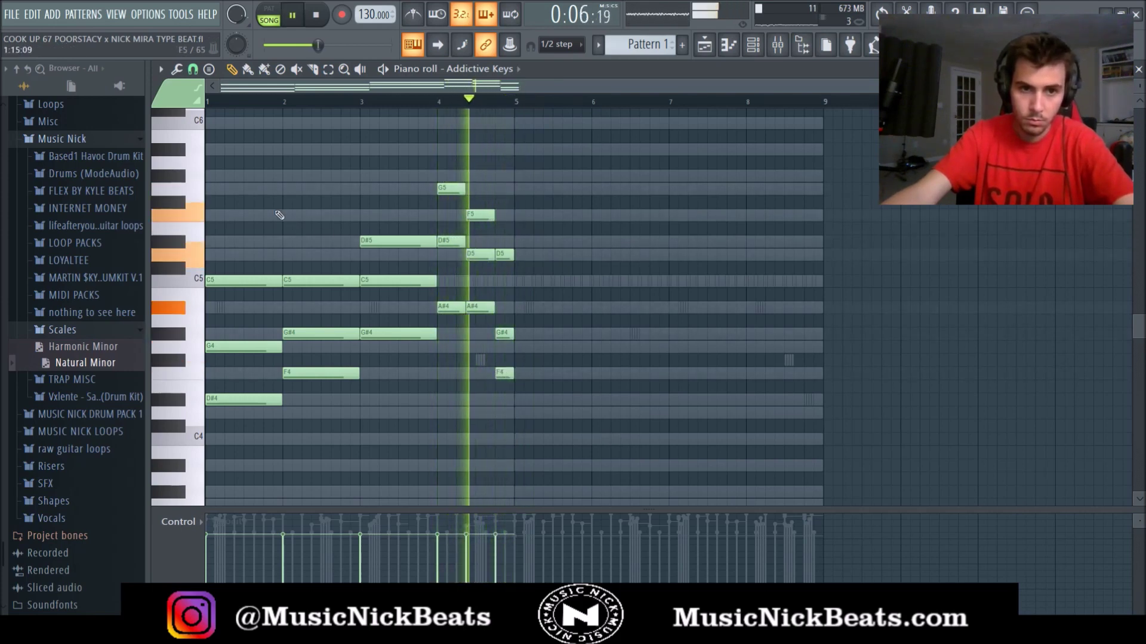
{"action": "left_click", "coordinate": [212, 105]}
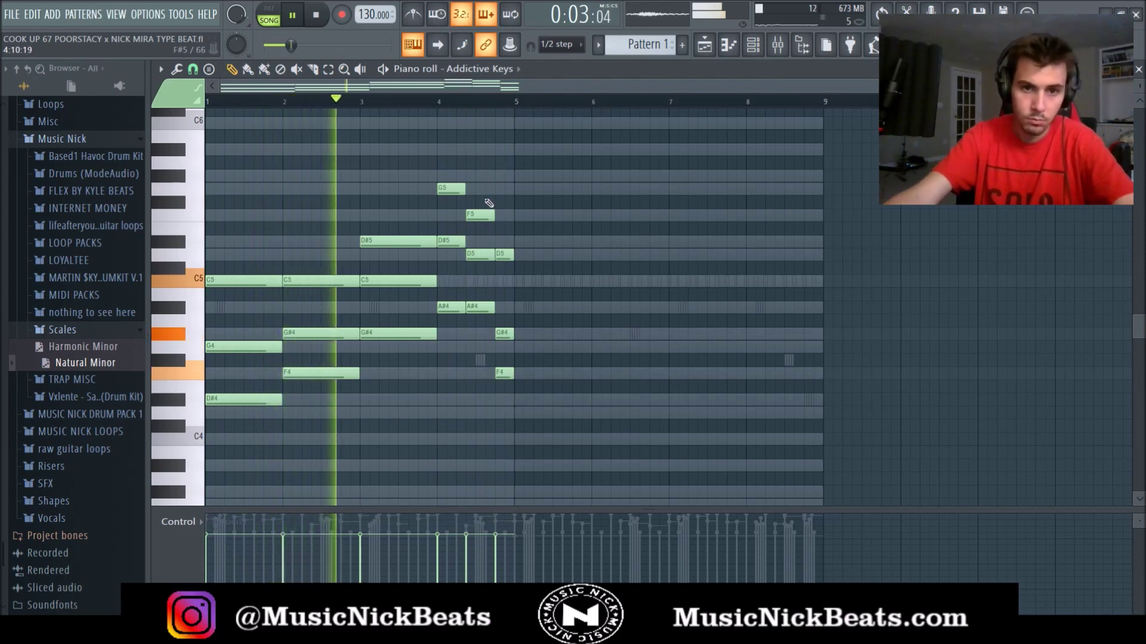
Delete the D5, G#4 and F4 notes of the last short chord in bar 4
{"action": "right_click", "coordinate": [504, 254]}
{"action": "right_click", "coordinate": [504, 333]}
{"action": "right_click", "coordinate": [504, 373]}
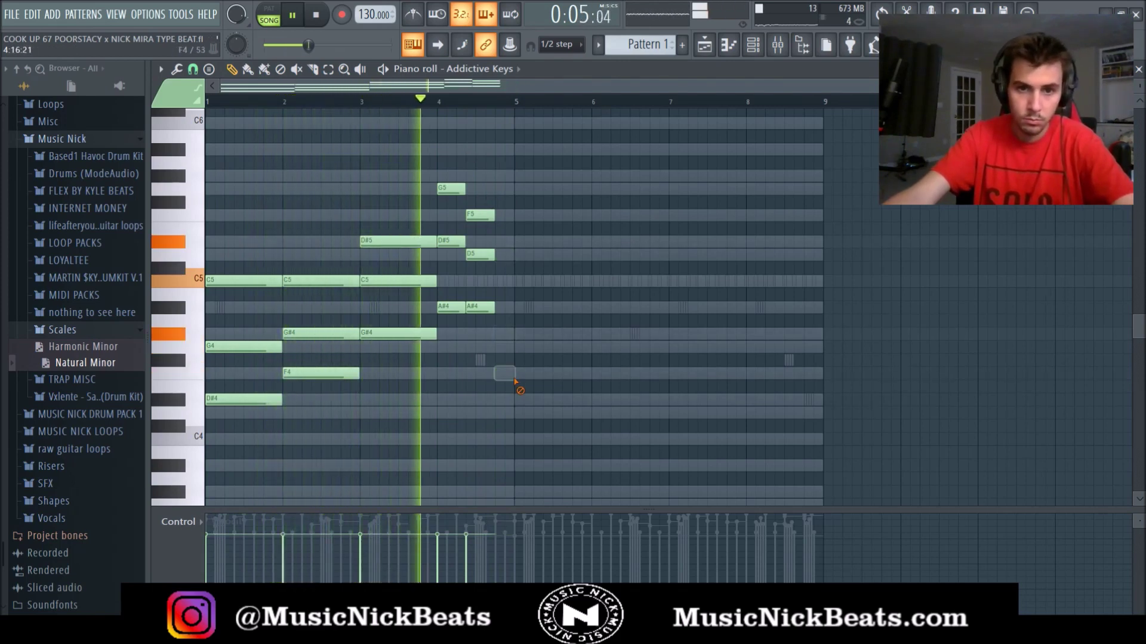
{"action": "left_click_drag", "start_coordinate": [562, 378], "coordinate": [494, 199]}
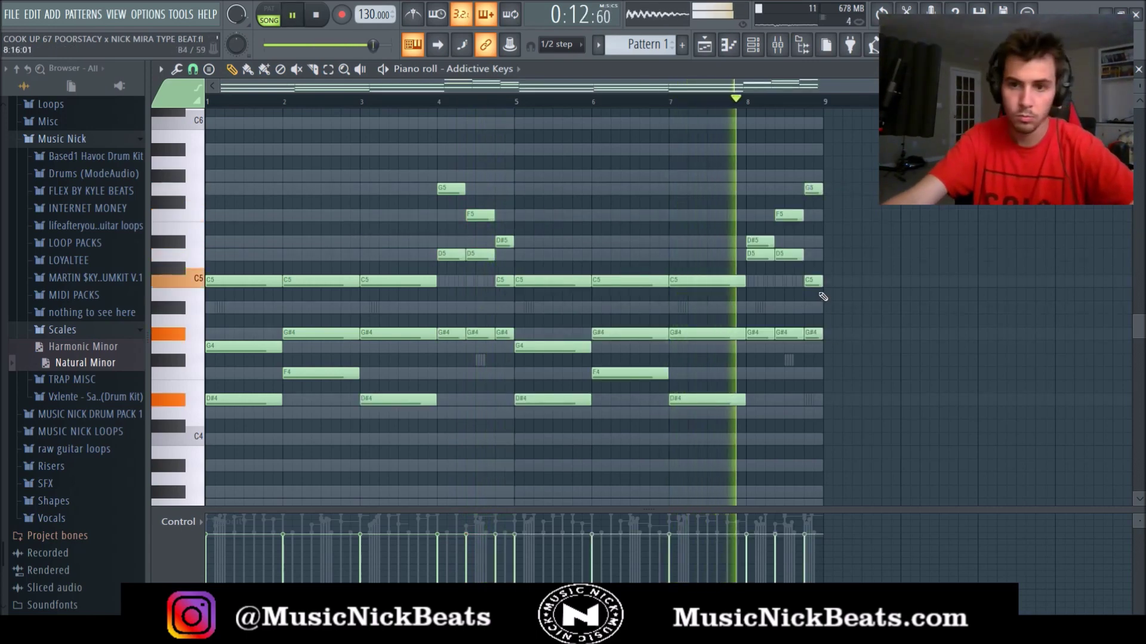
Try the last C5 of bar 8 at D#5, return it to C5 and stop playback
{"action": "left_click_drag", "start_coordinate": [814, 280], "coordinate": [812, 242]}
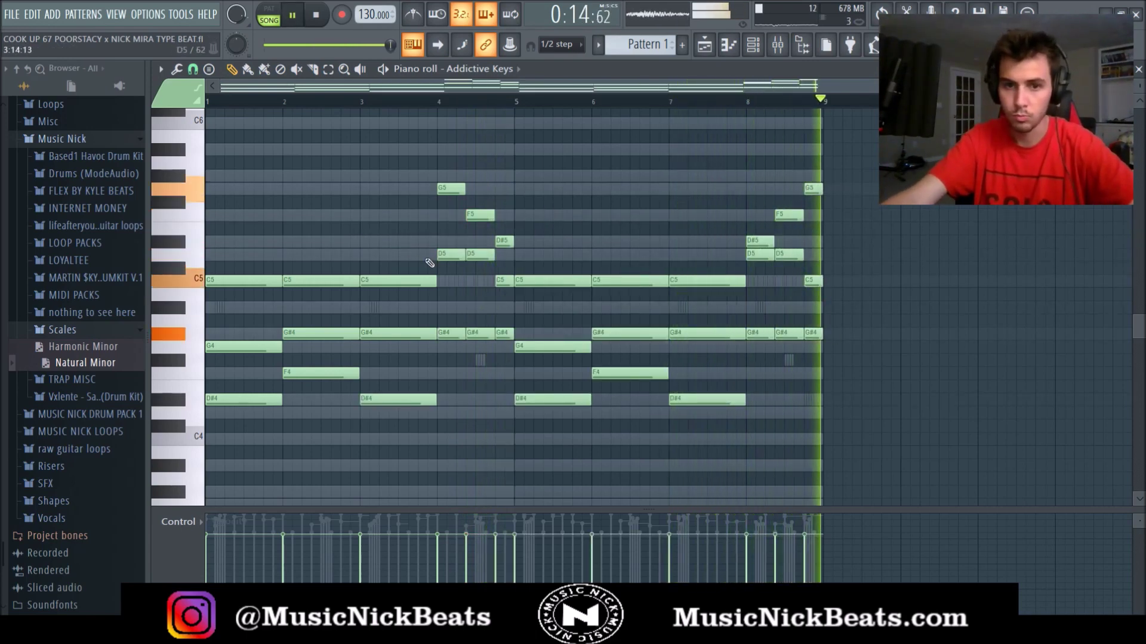
{"action": "left_click_drag", "start_coordinate": [812, 247], "coordinate": [814, 281]}
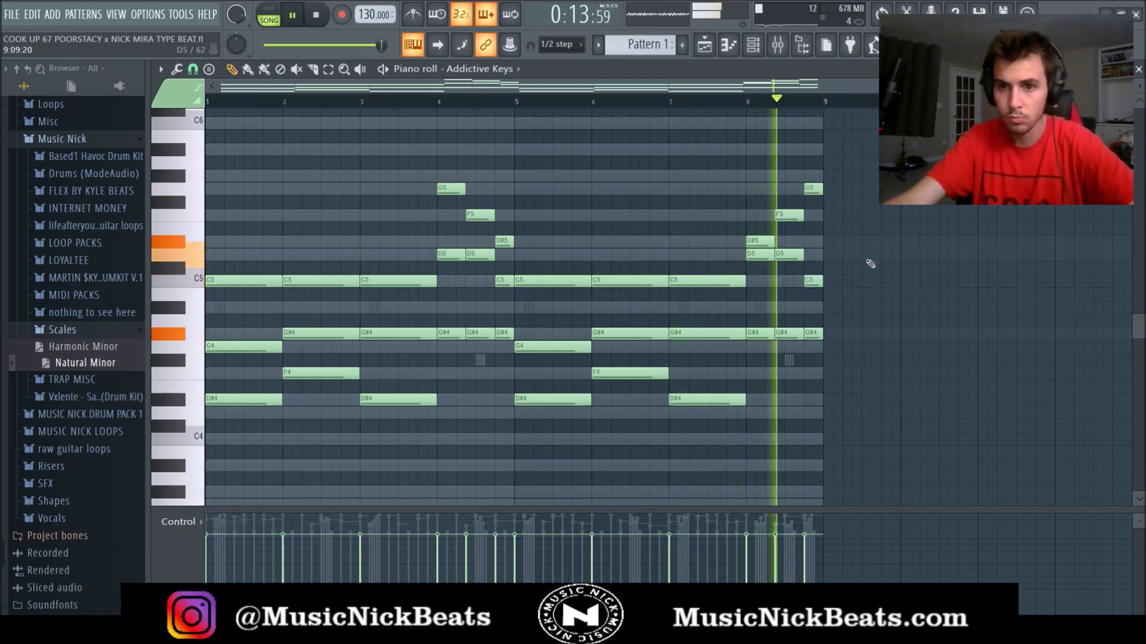
{"action": "left_click", "coordinate": [313, 13]}
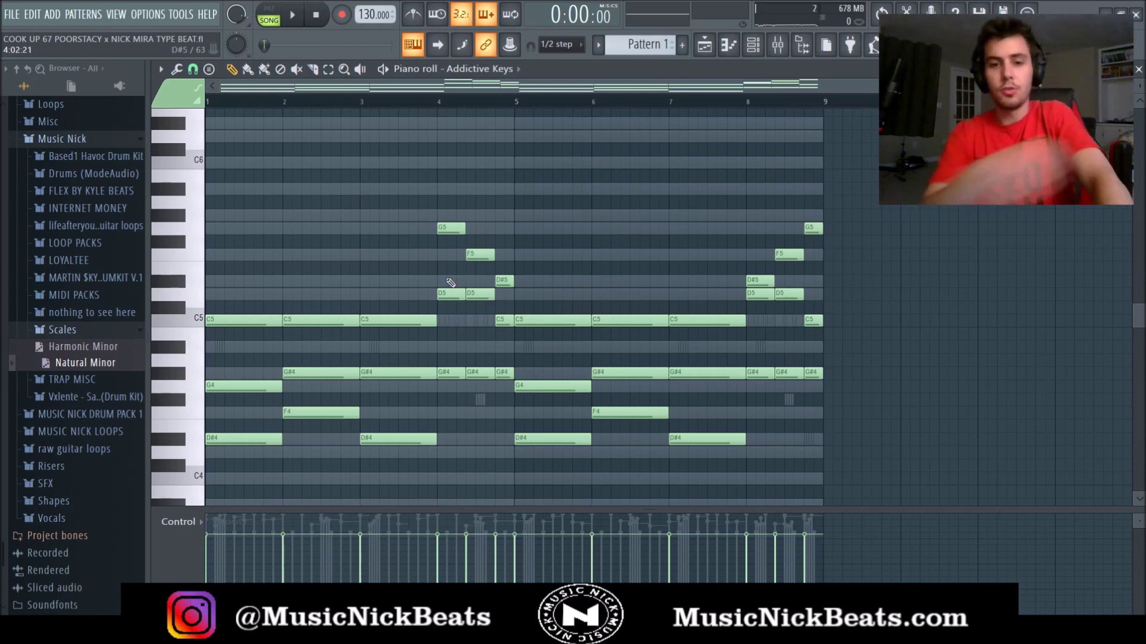
{"action": "scroll", "coordinate": [478, 335], "scroll_direction": "down", "scroll_amount": 3}
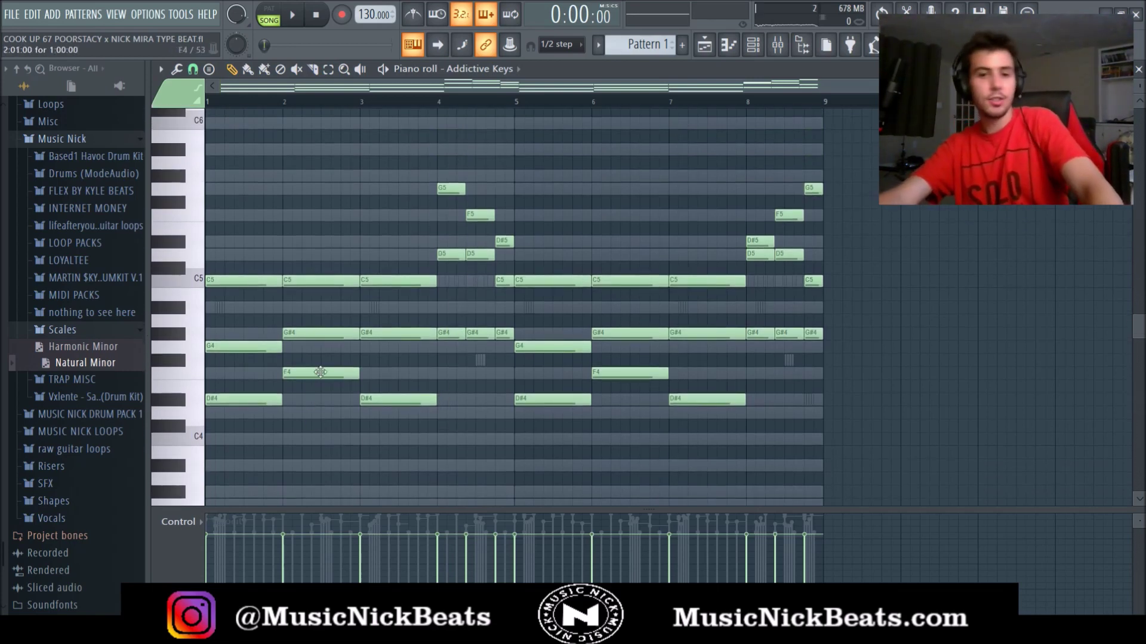
{"action": "scroll", "coordinate": [321, 357], "scroll_direction": "up", "scroll_amount": 3}
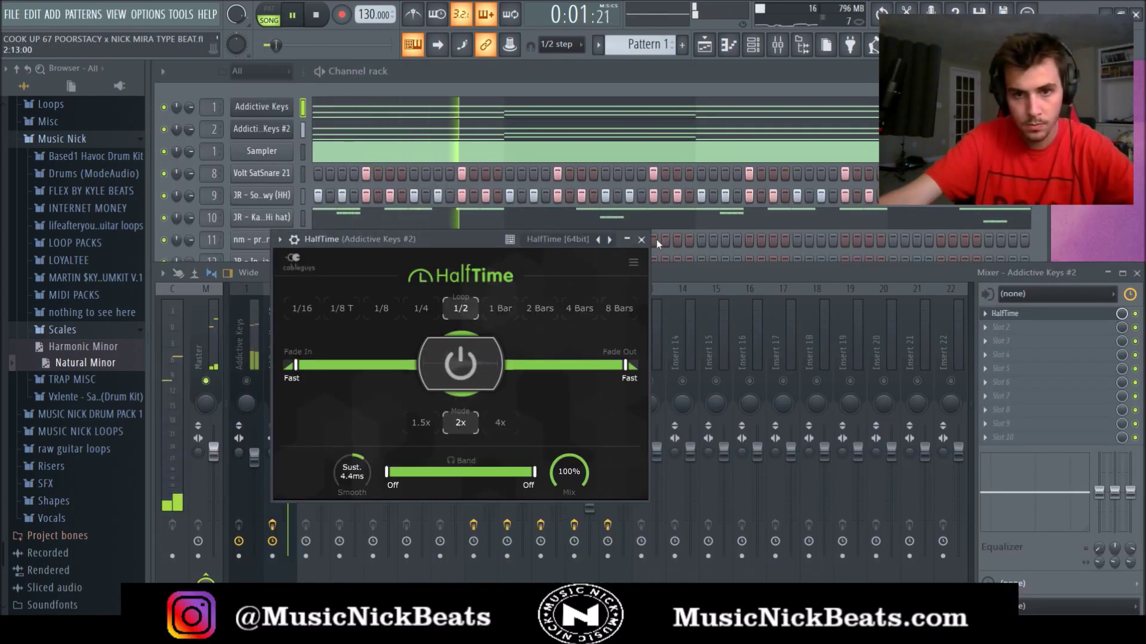
Close the HalfTime effect on Addictive Keys #2 and raise the Addictive Keys chords by one octave
{"action": "left_click", "coordinate": [642, 240]}
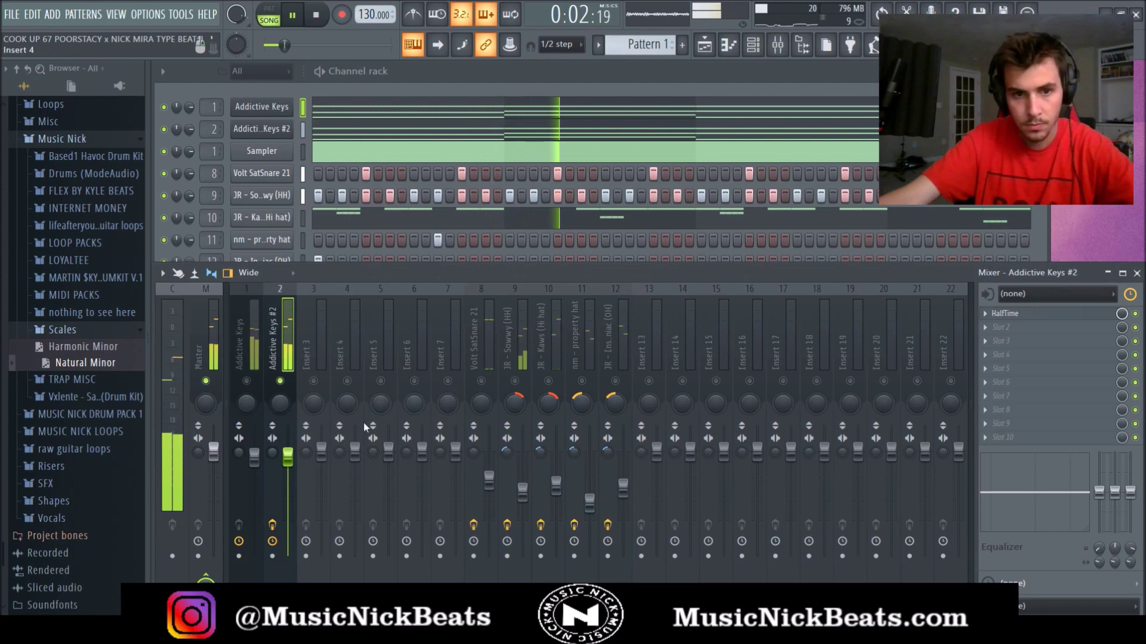
{"action": "left_click", "coordinate": [358, 108]}
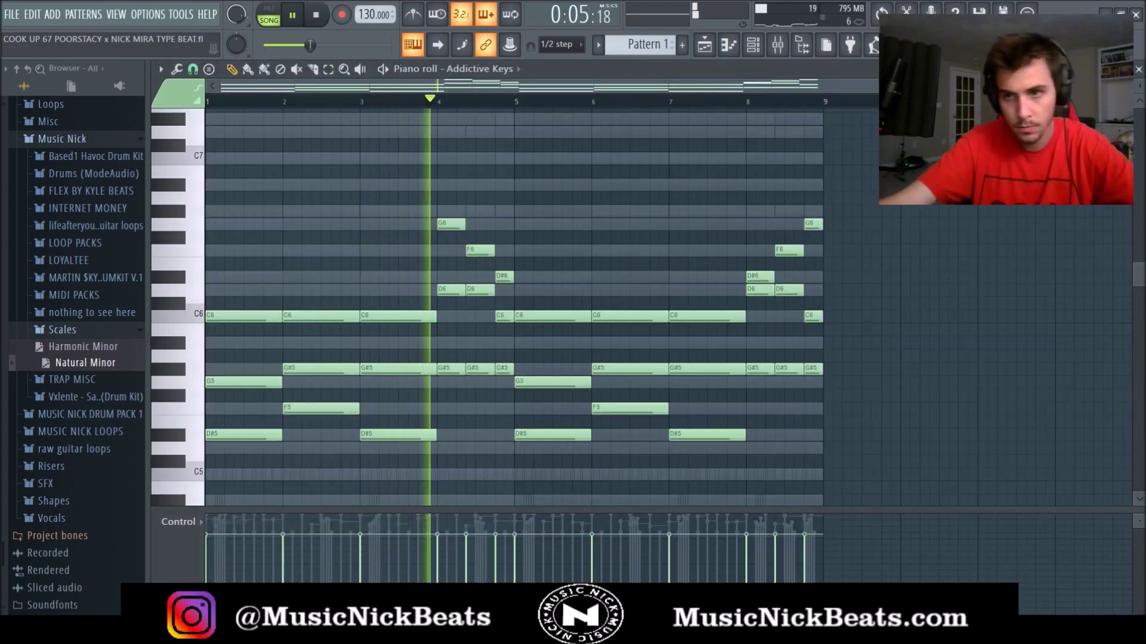
{"action": "left_click", "coordinate": [1138, 69]}
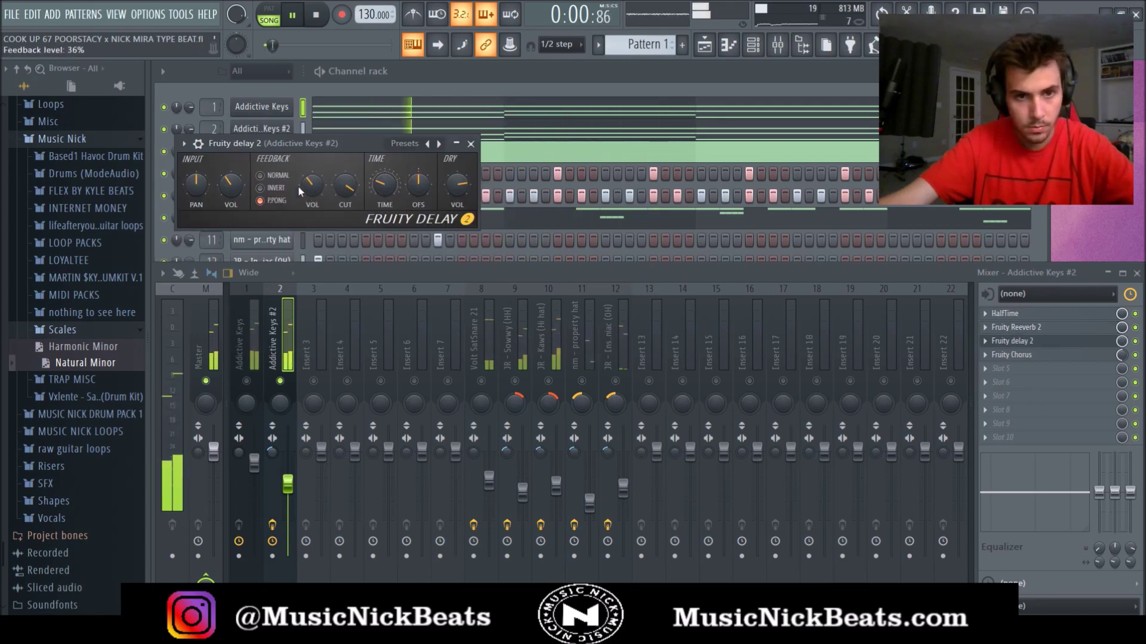
Put a rendered Addictive Keys #2 audio clip on playlist Track 2, reverse it and start playback
{"action": "left_click", "coordinate": [470, 143]}
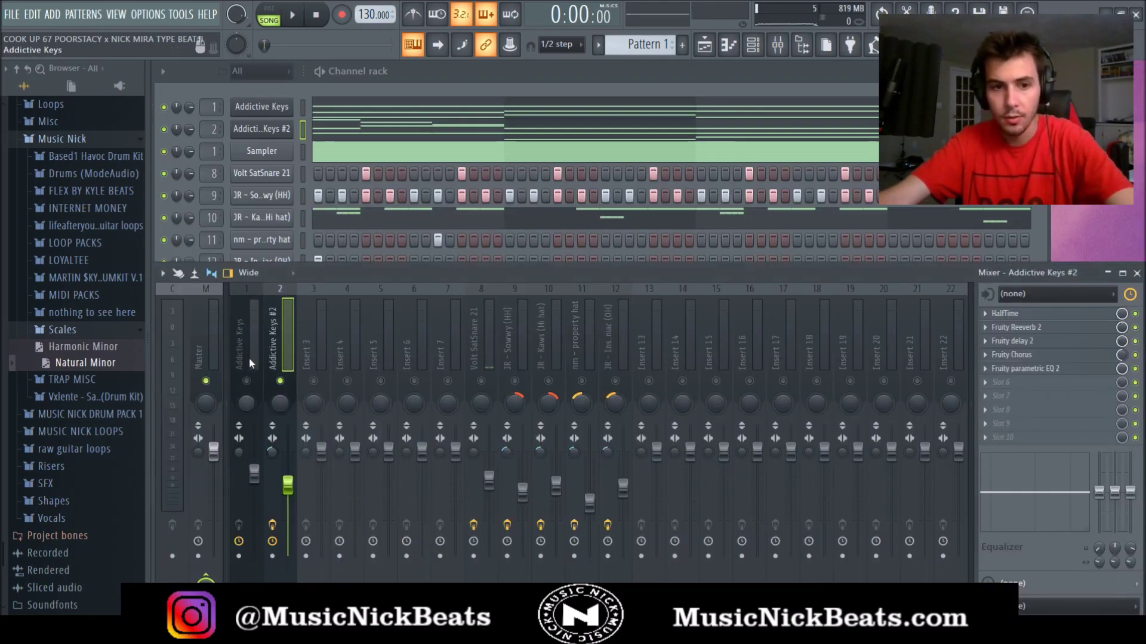
{"action": "left_click", "coordinate": [706, 48]}
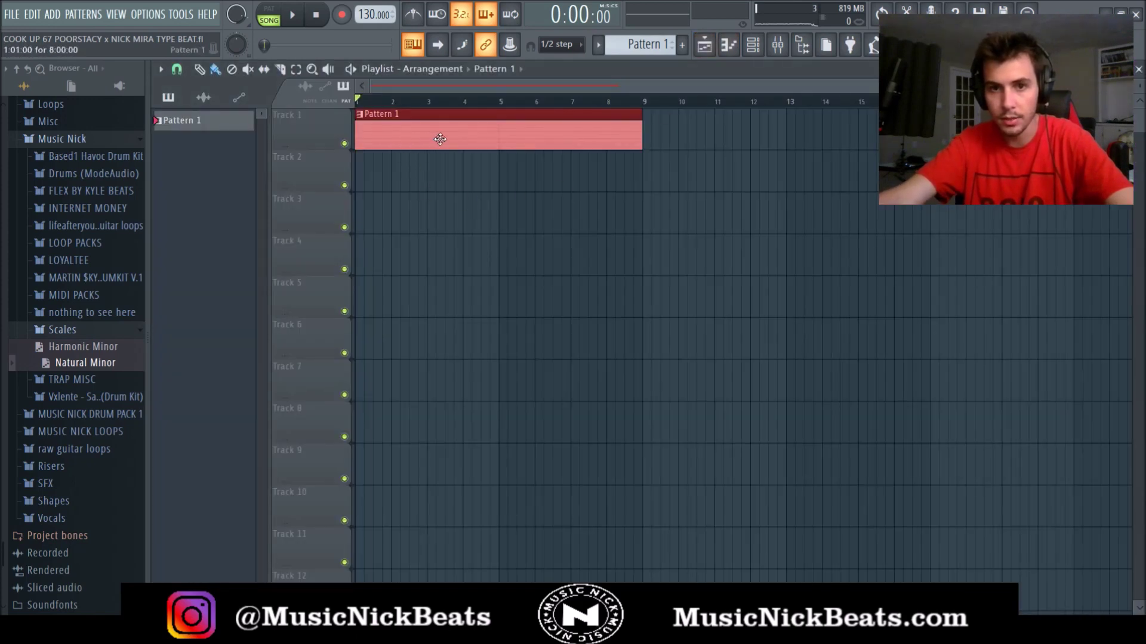
{"action": "key", "text": "F5"}
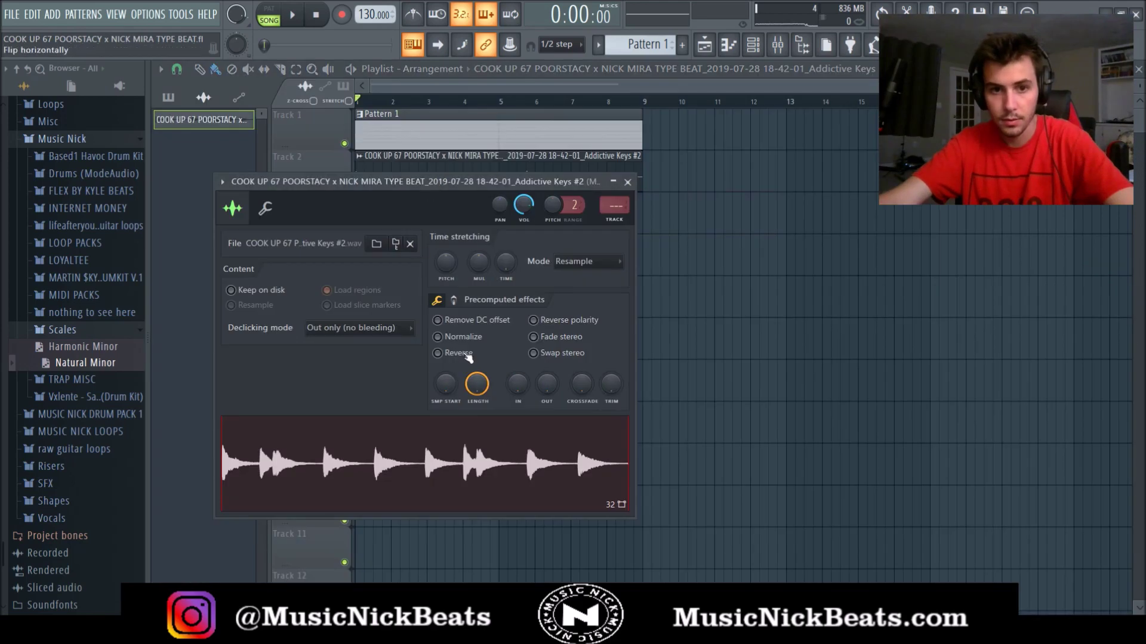
{"action": "left_click", "coordinate": [467, 354]}
{"action": "key", "text": "space"}
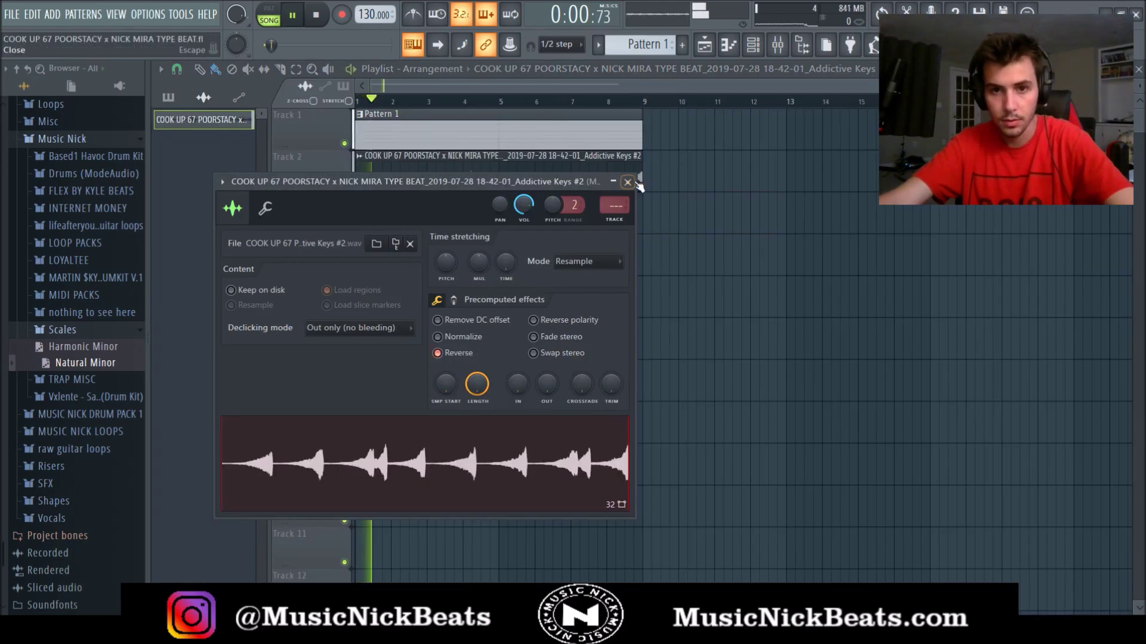
{"action": "left_click", "coordinate": [636, 180]}
Replay the arrangement from the start and mute the original Addictive Keys #2 channel
{"action": "key", "text": "space"}
{"action": "key", "text": "space"}
{"action": "key", "text": "F6"}
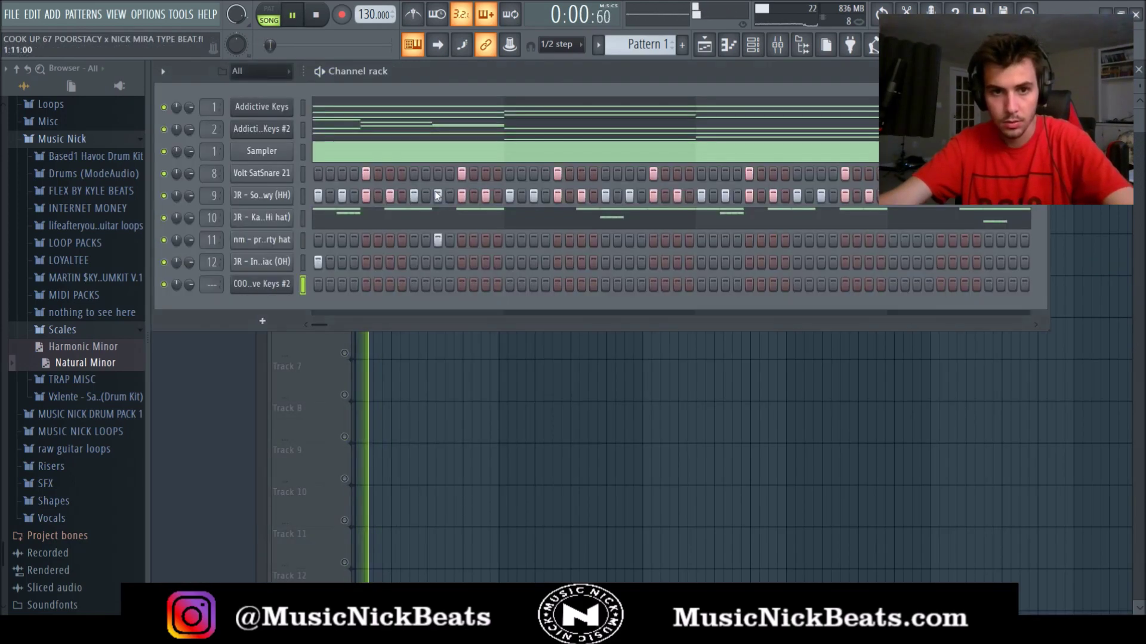
{"action": "left_click", "coordinate": [164, 129]}
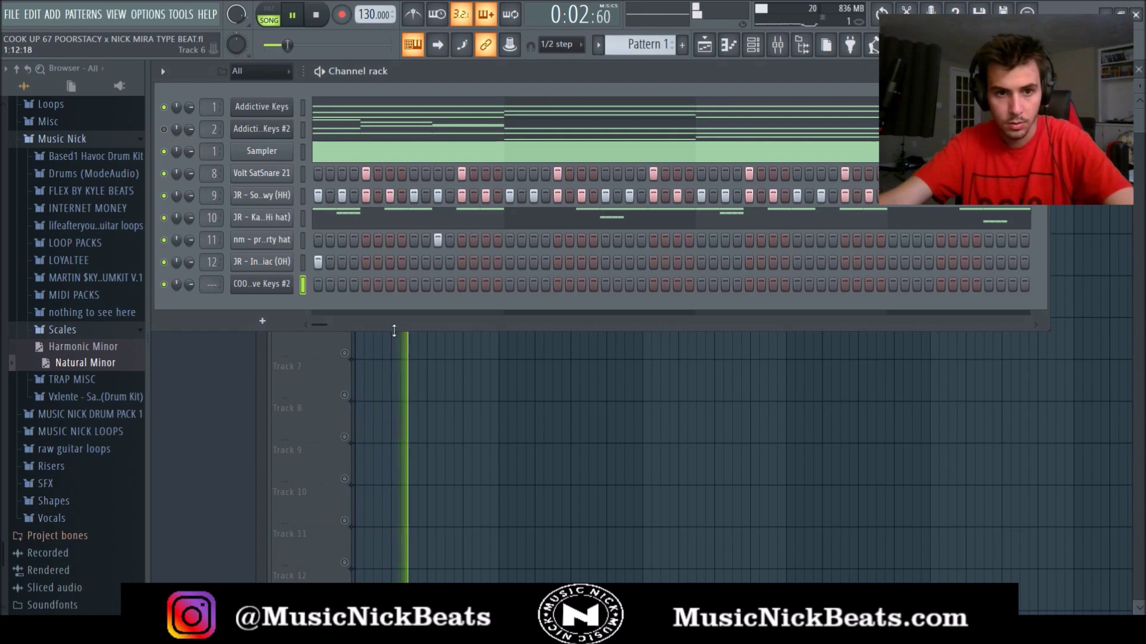
Raise the wet and lower the dry level of Fruity Reeverb 2 on the reversed keys, and reshape the PanCake2 panning curve
{"action": "key", "text": "F9"}
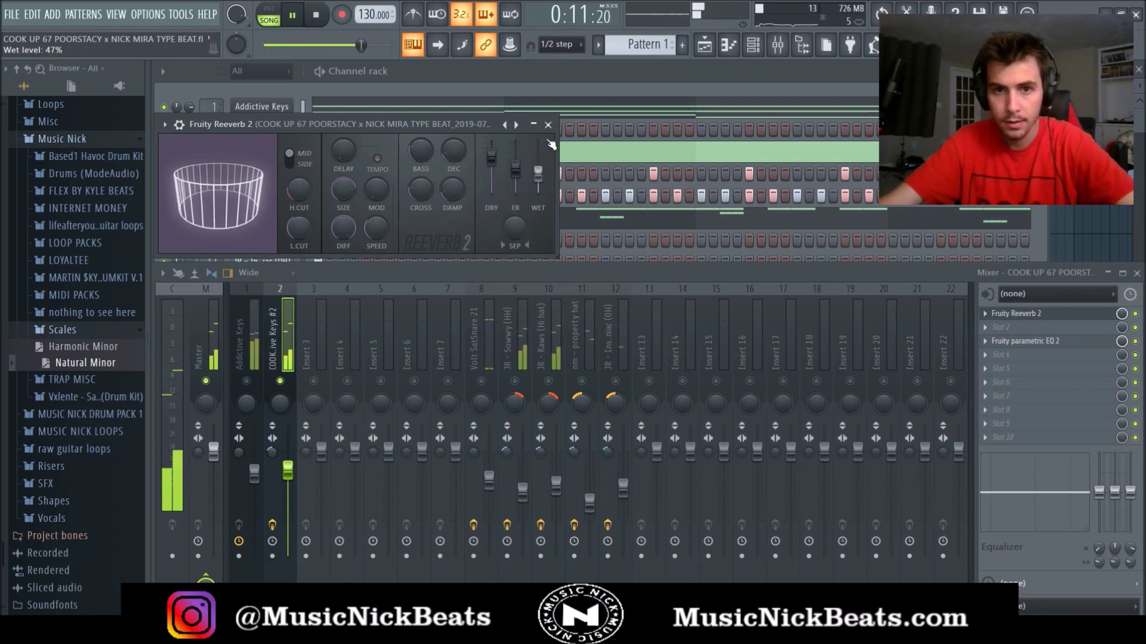
{"action": "left_click_drag", "start_coordinate": [538, 172], "coordinate": [539, 155]}
{"action": "left_click_drag", "start_coordinate": [491, 172], "coordinate": [492, 184]}
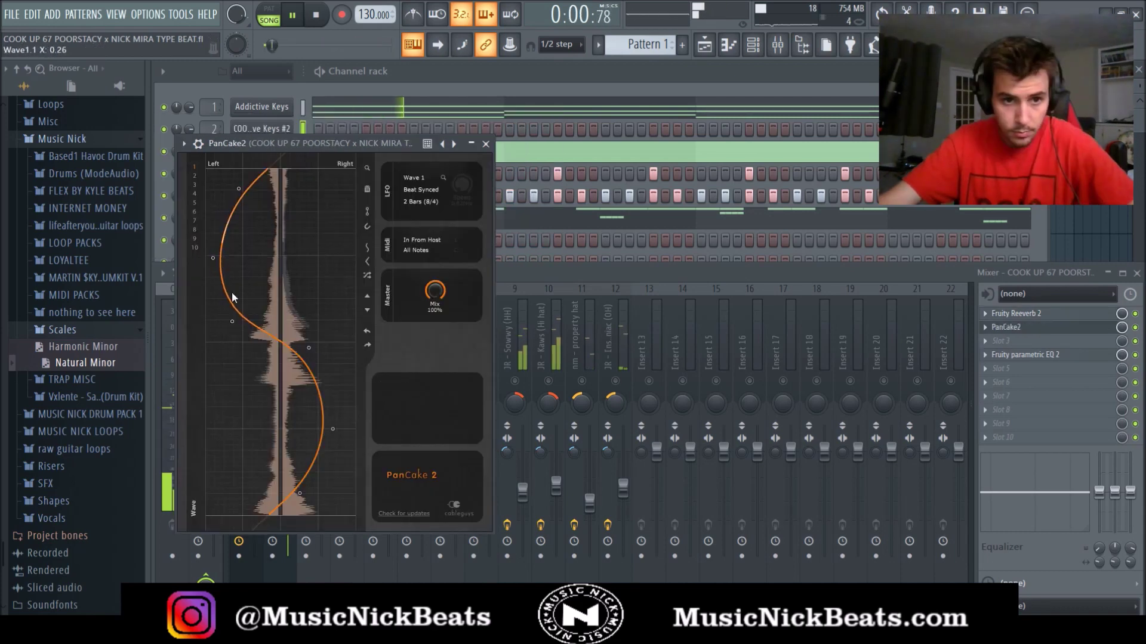
{"action": "left_click_drag", "start_coordinate": [232, 323], "coordinate": [243, 325]}
{"action": "left_click", "coordinate": [486, 145]}
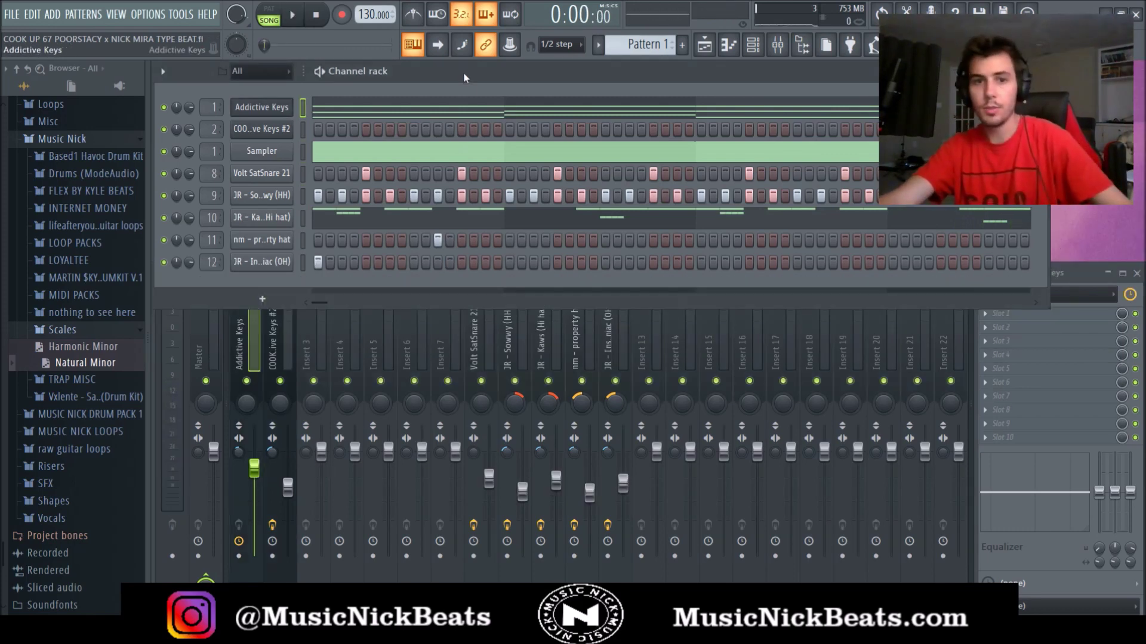
Add an ElectraX channel playing the Addictive Keys chords and route it to mixer track 3
{"action": "left_click", "coordinate": [465, 228]}
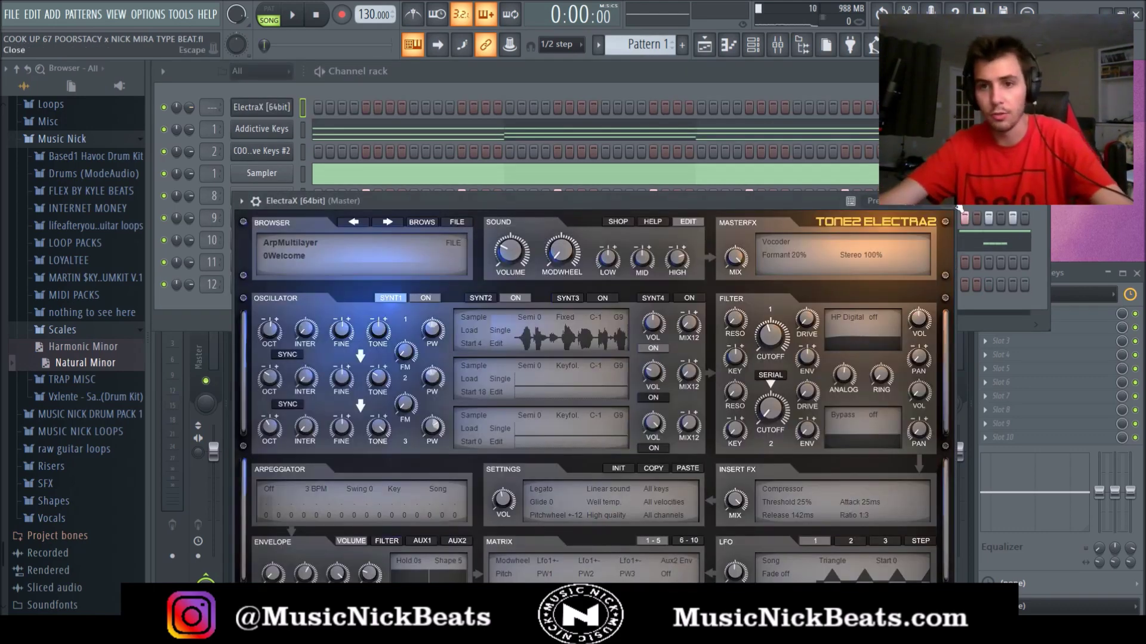
{"action": "left_click", "coordinate": [947, 202]}
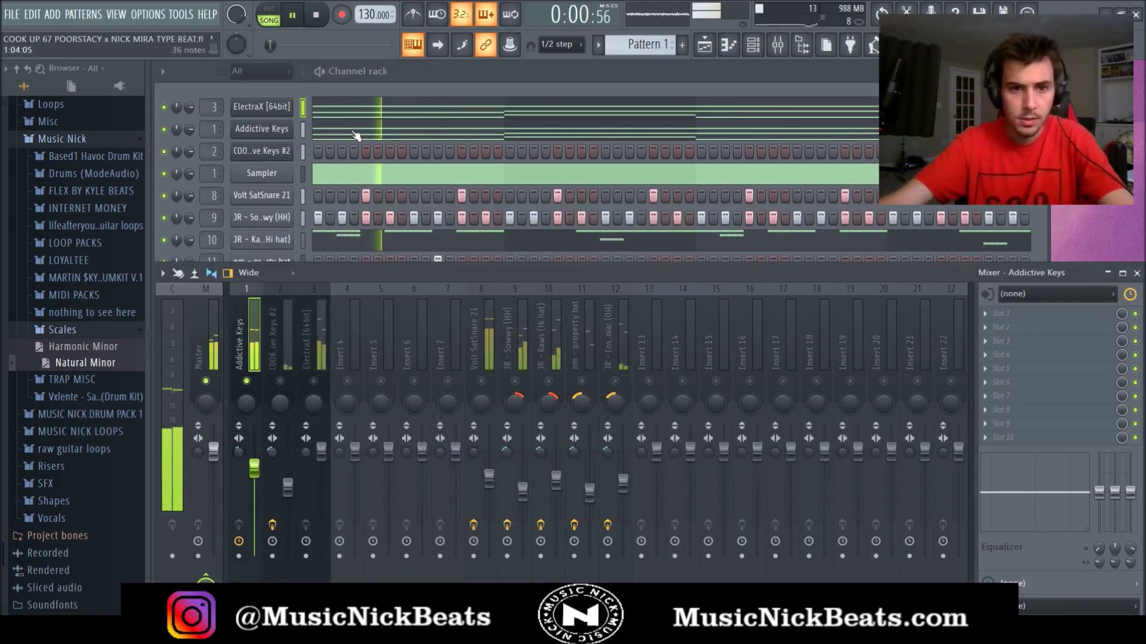
Draw a melody above the Addictive Keys chords with D#6, D6 and C6 in bar 1, then G5 and G#5 in bar 2
{"action": "left_click", "coordinate": [356, 136]}
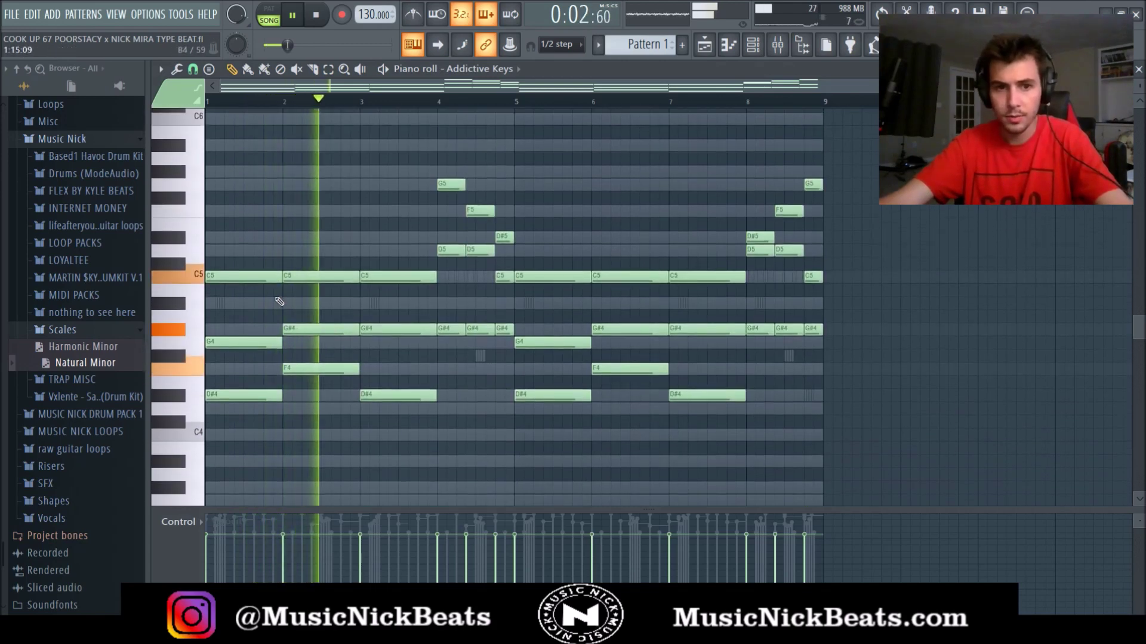
{"action": "scroll", "coordinate": [291, 312], "scroll_direction": "up", "scroll_amount": 5}
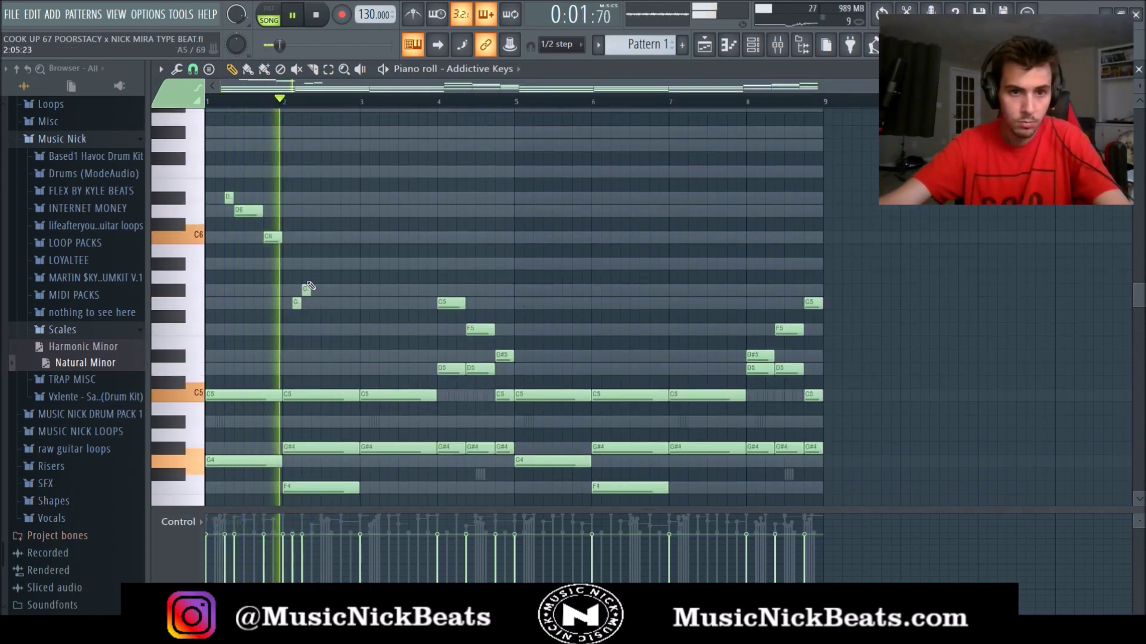
{"action": "key", "text": "space"}
{"action": "key", "text": "space"}
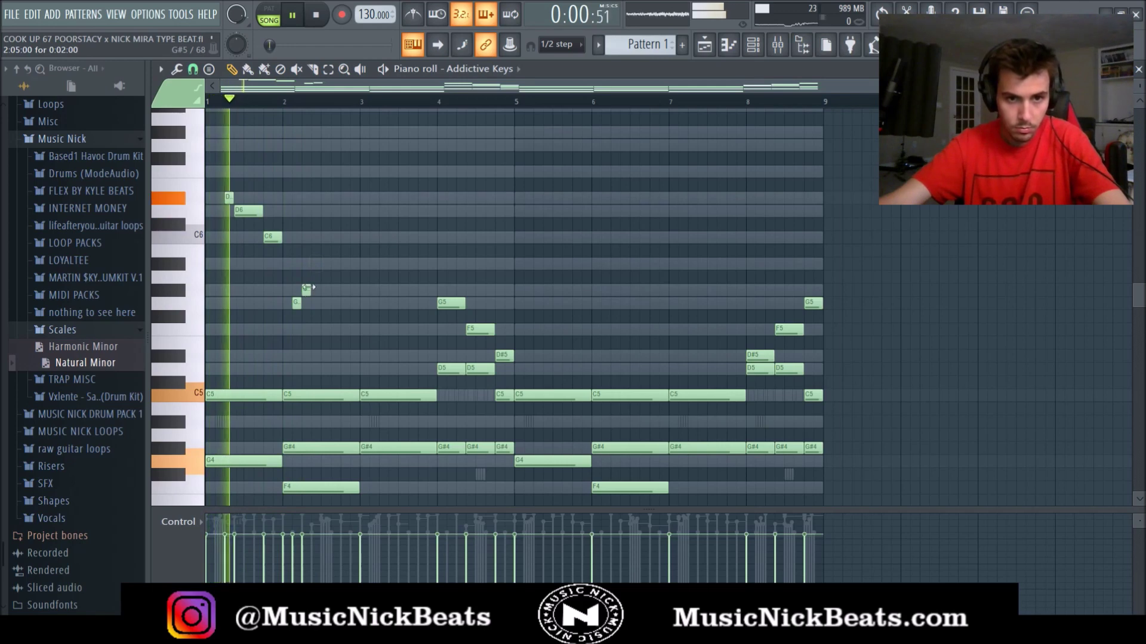
Place a short A#5 directly after the G#5 in bar 2 of the melody and replay from the start
{"action": "scroll", "coordinate": [311, 275], "scroll_direction": "down", "scroll_amount": 2}
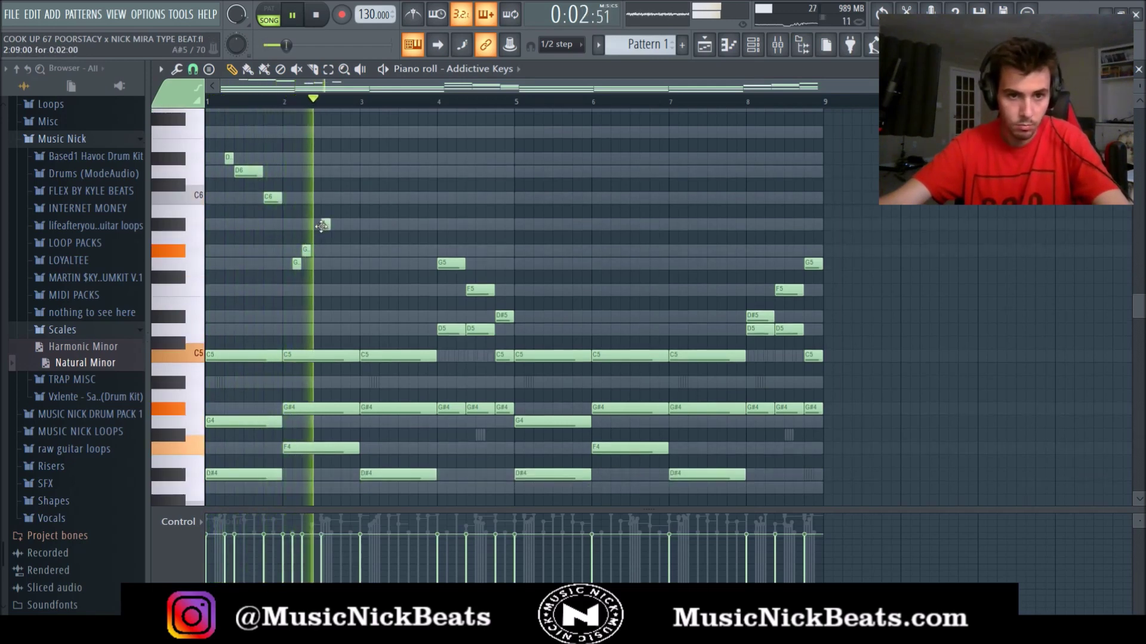
{"action": "key", "text": "space"}
{"action": "right_click", "coordinate": [322, 225]}
{"action": "key", "text": "space"}
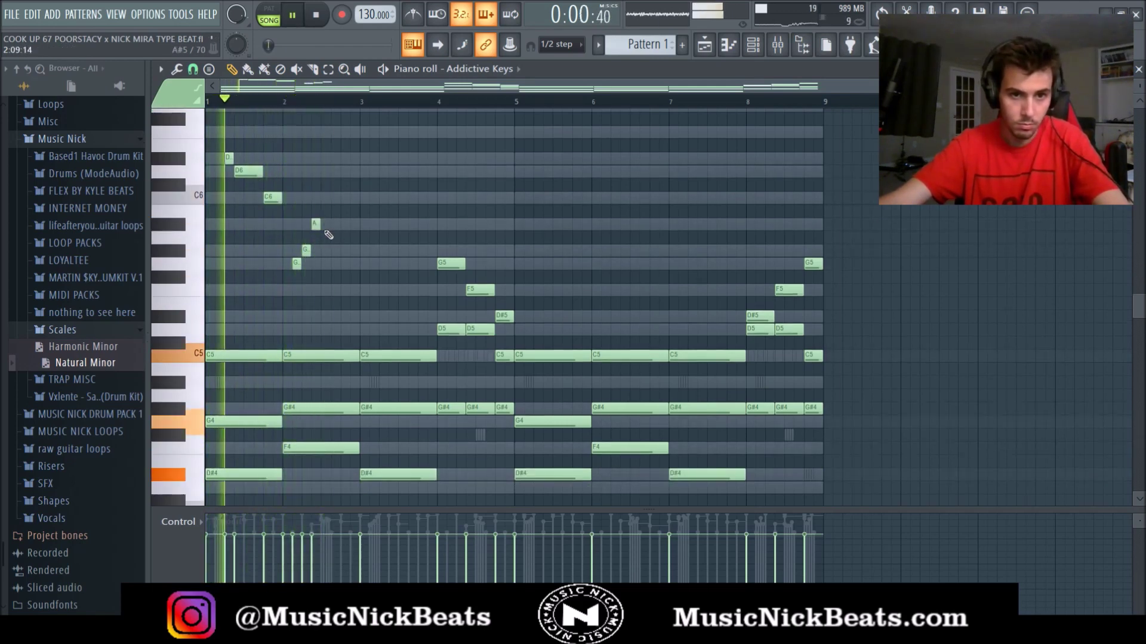
Lengthen the A#5, follow it with short G#5 and G5 notes, and continue the melody with variations through bar 8
{"action": "left_click_drag", "start_coordinate": [316, 226], "coordinate": [339, 225]}
{"action": "left_click", "coordinate": [344, 251]}
{"action": "key", "text": "space"}
{"action": "key", "text": "space"}
{"action": "key", "text": "ctrl+z"}
{"action": "scroll", "coordinate": [388, 269], "scroll_direction": "down", "scroll_amount": 4}
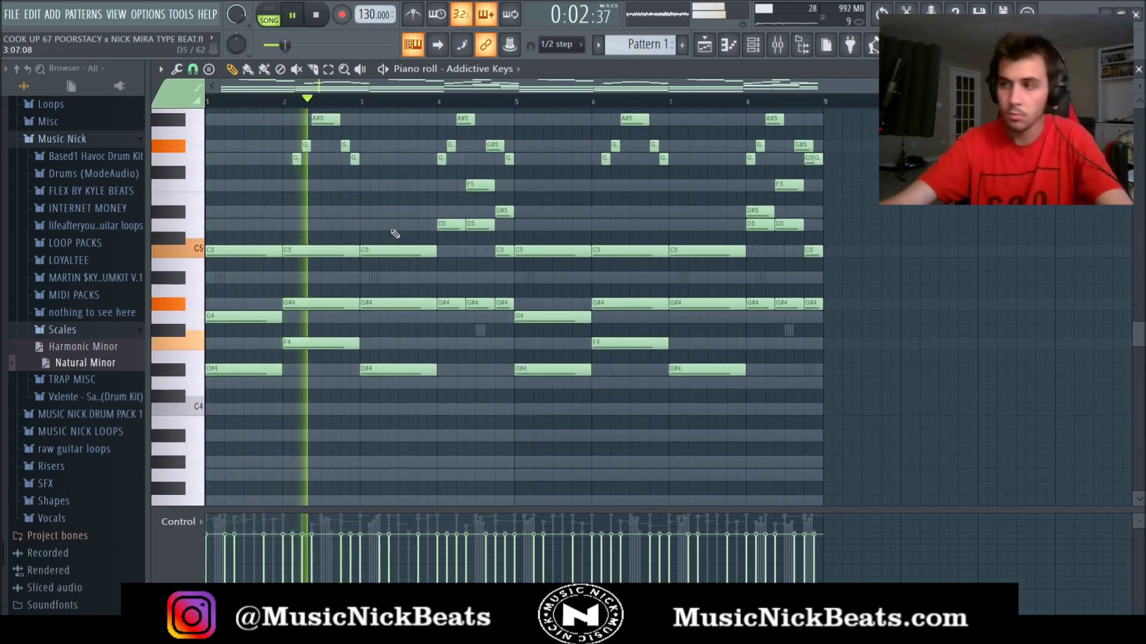
{"action": "scroll", "coordinate": [394, 233], "scroll_direction": "up", "scroll_amount": 3}
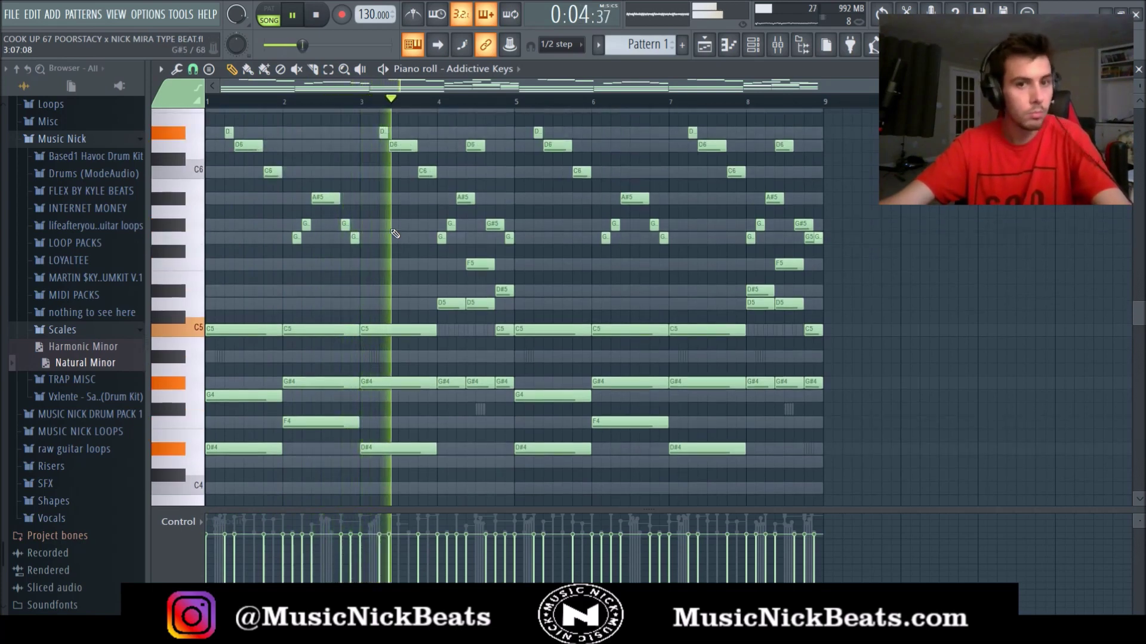
{"action": "scroll", "coordinate": [396, 251], "scroll_direction": "up", "scroll_amount": 2}
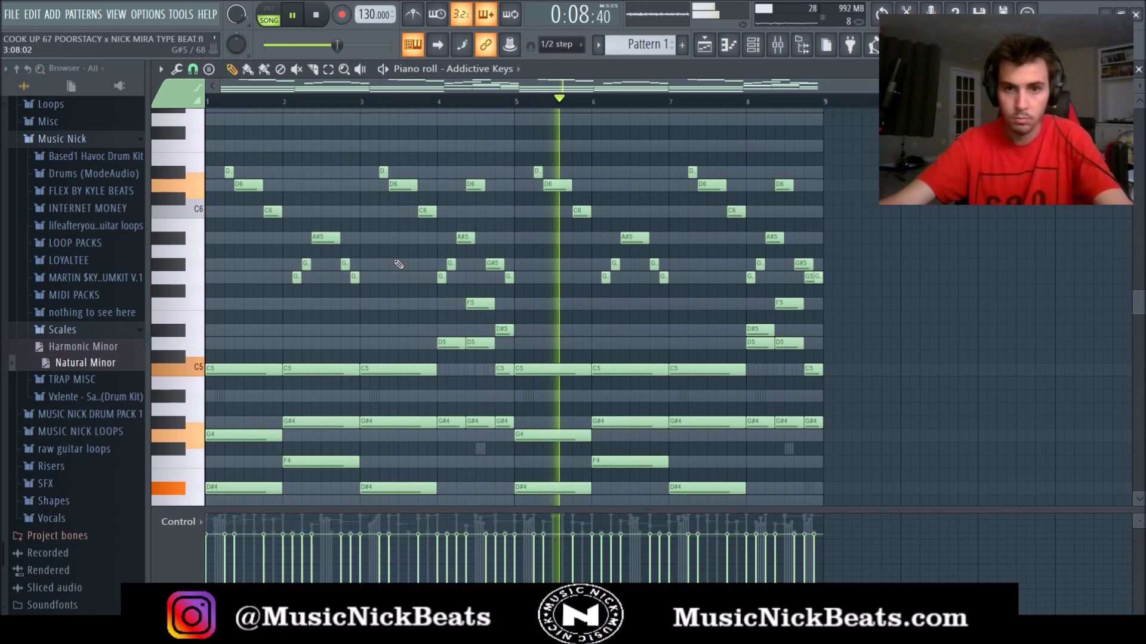
Use the Arp - All in preset for ElectraX and raise its copied chords and melody by one octave
{"action": "scroll", "coordinate": [727, 299], "scroll_direction": "up", "scroll_amount": 2}
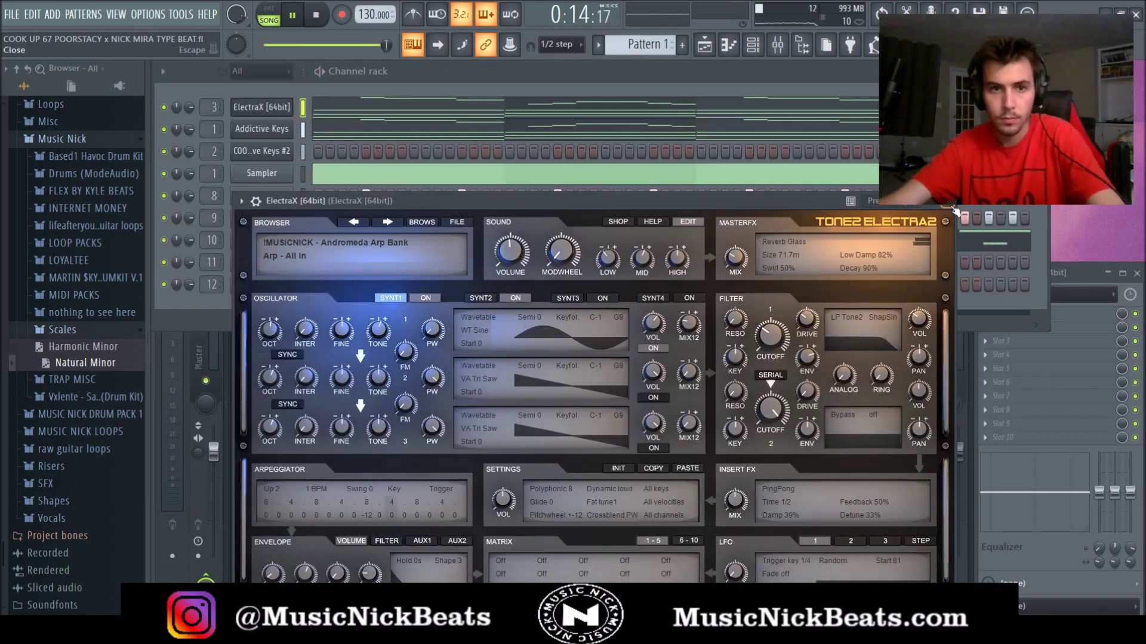
{"action": "left_click", "coordinate": [953, 209]}
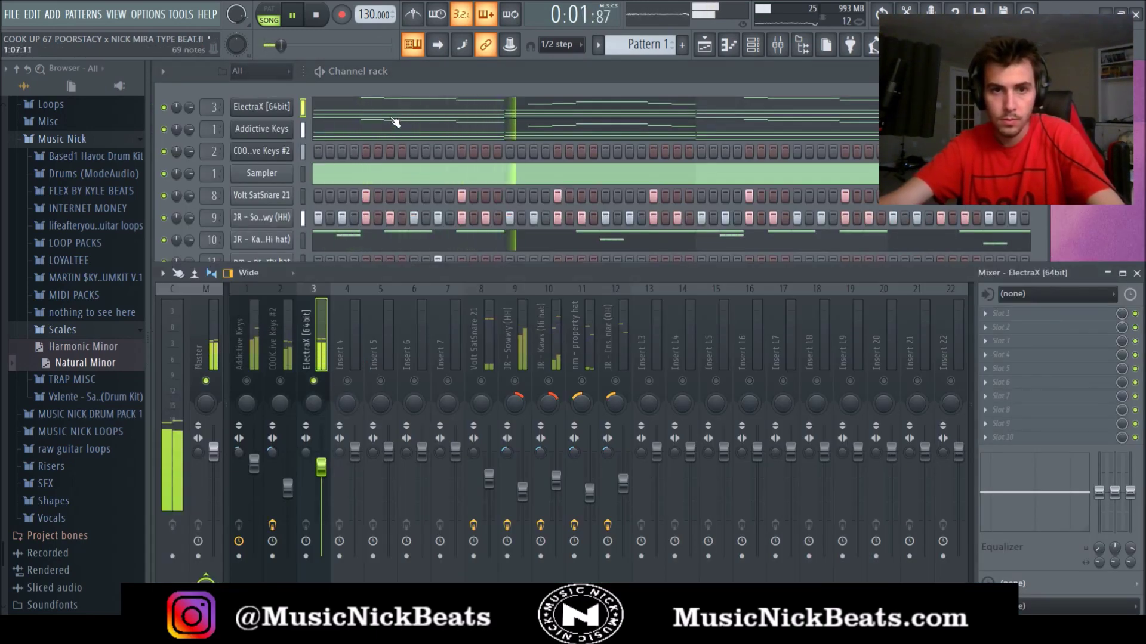
{"action": "left_click", "coordinate": [400, 106]}
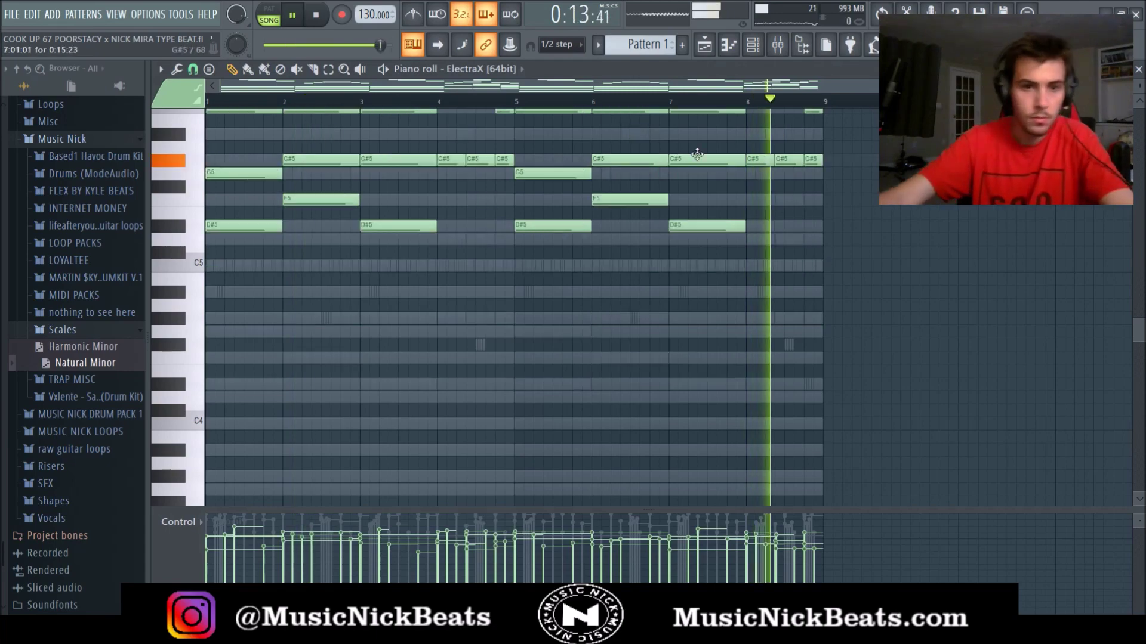
{"action": "key", "text": "ctrl+Up"}
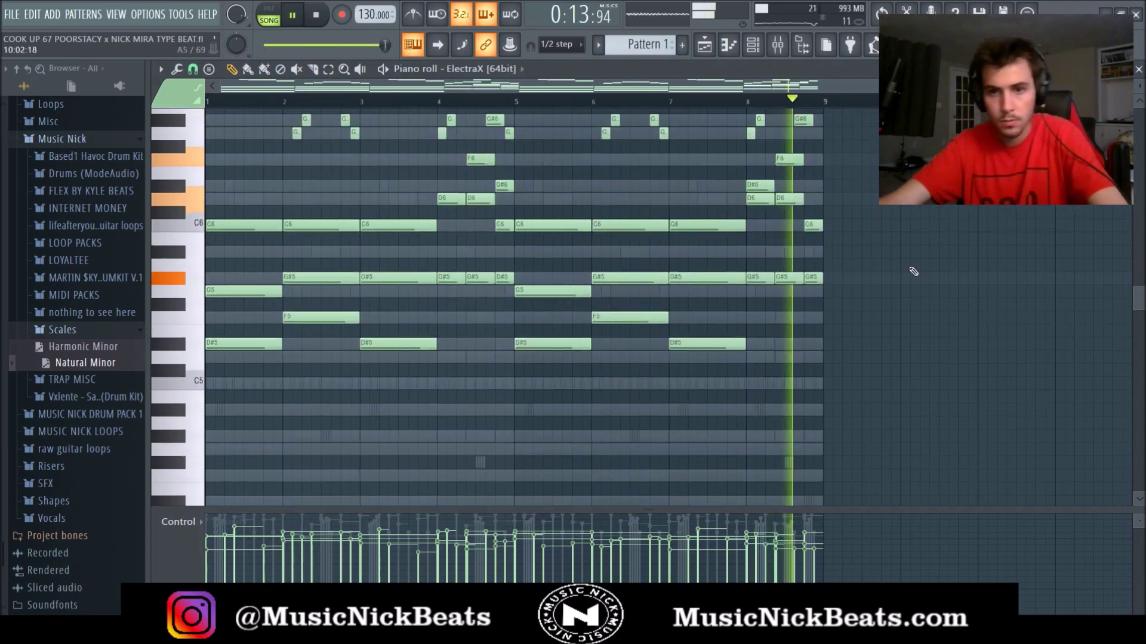
{"action": "scroll", "coordinate": [513, 304], "scroll_direction": "up", "scroll_amount": 4}
{"action": "left_click", "coordinate": [1138, 69]}
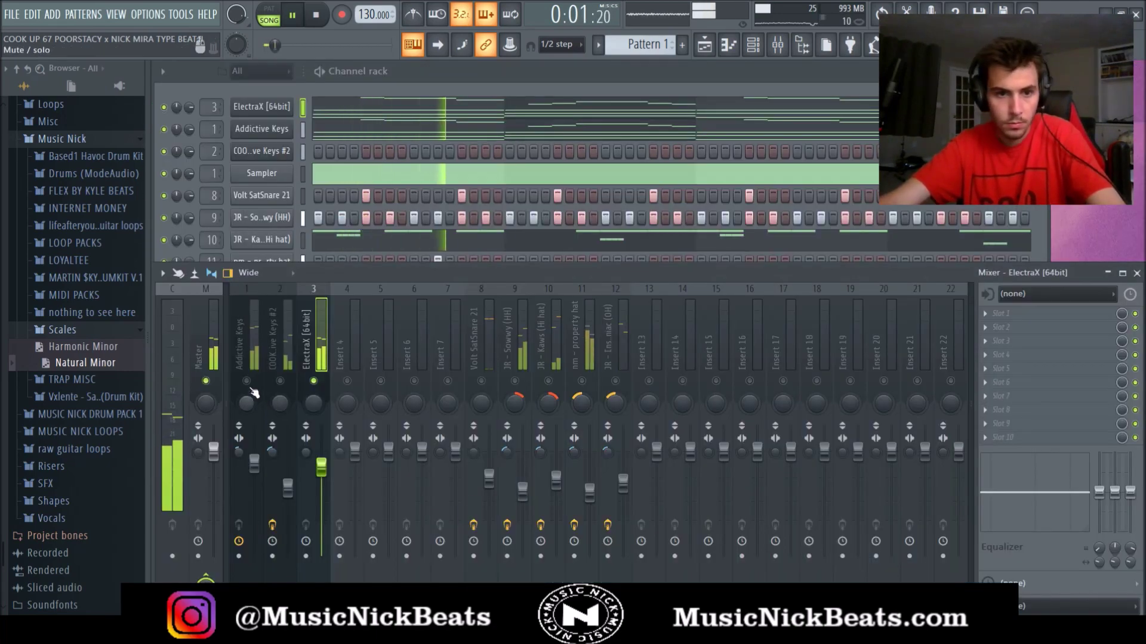
Balance the mixer volumes of Addictive Keys, the reversed keys and ElectraX, muting the drum tracks for a while to compare
{"action": "left_click_drag", "start_coordinate": [321, 467], "coordinate": [322, 488]}
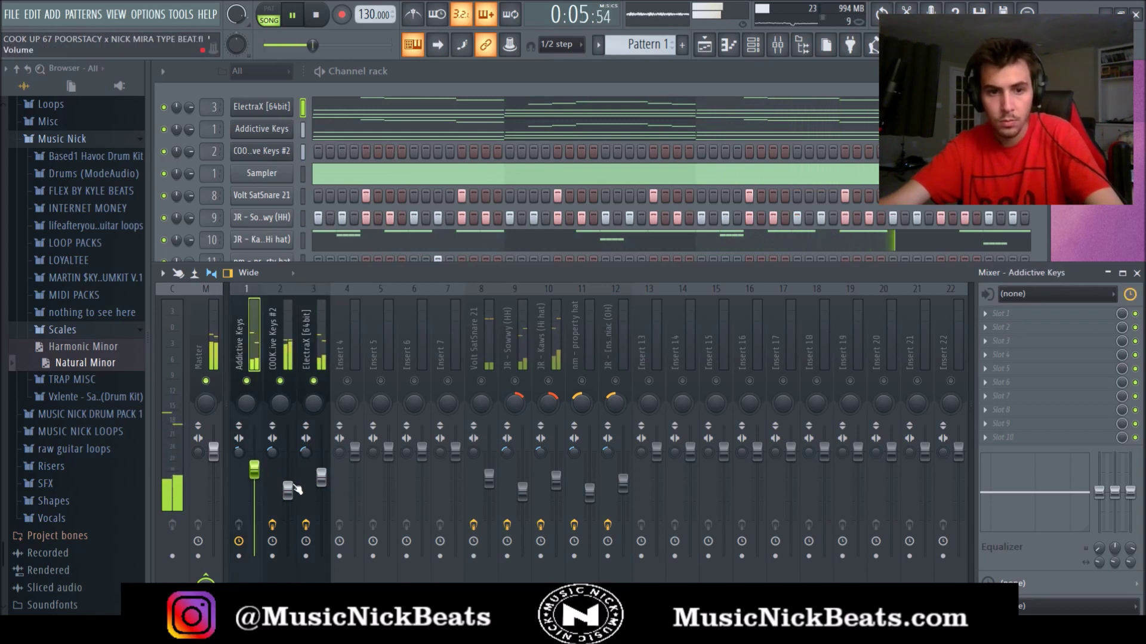
{"action": "left_click", "coordinate": [292, 488]}
{"action": "right_click", "coordinate": [317, 383]}
{"action": "right_click", "coordinate": [318, 383]}
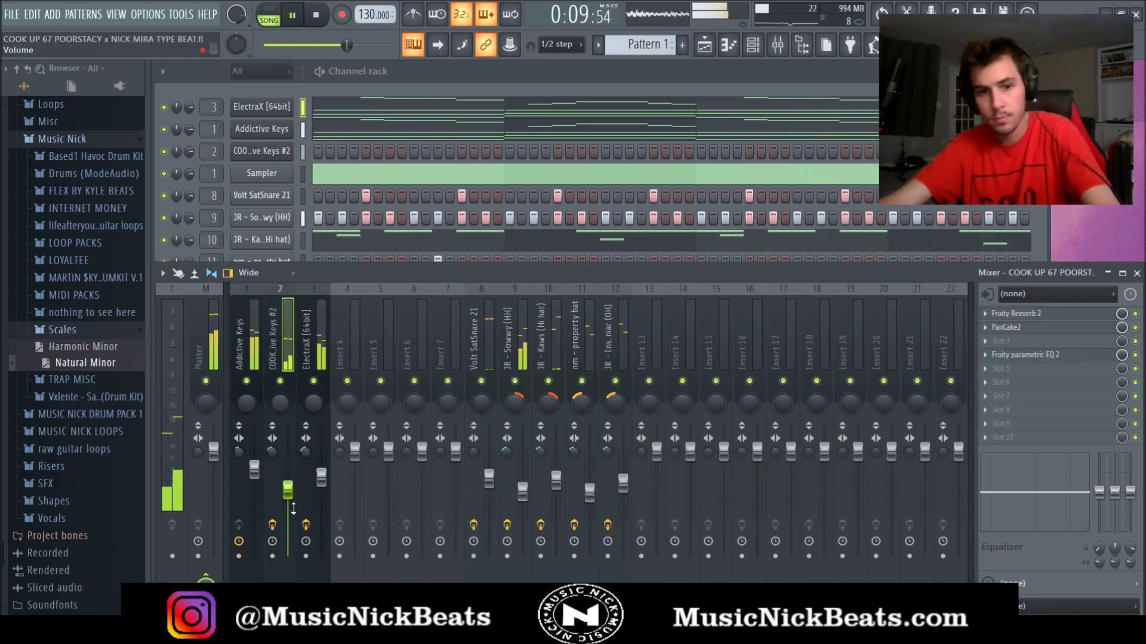
{"action": "left_click", "coordinate": [320, 479]}
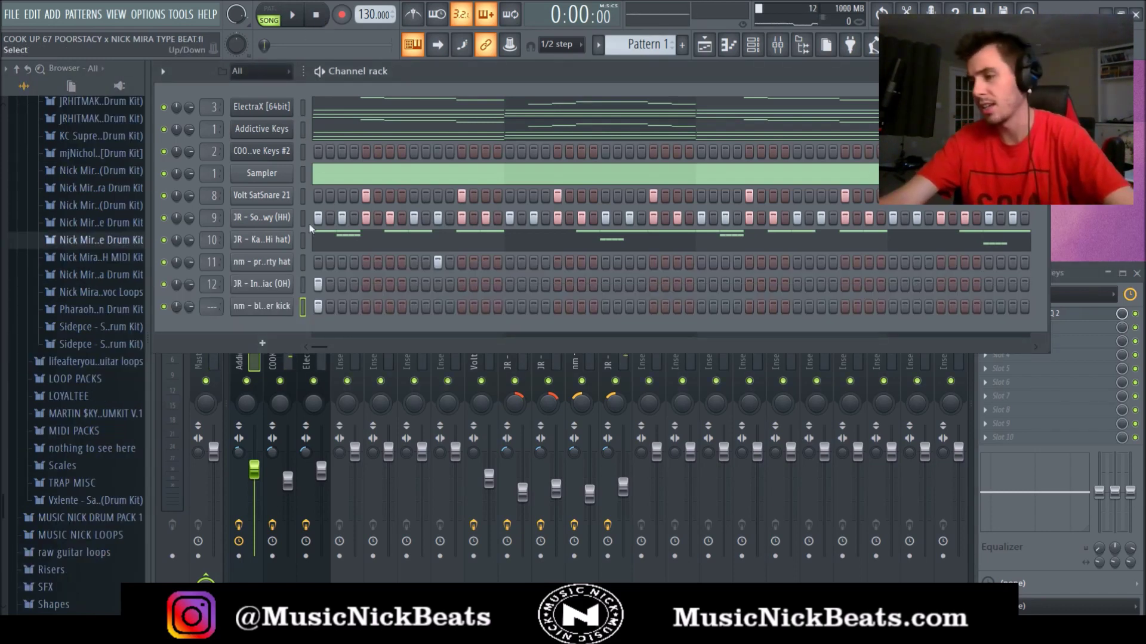
Add nm - blackpanther kick hits on step 7 of bar 1 and steps 1 and 3 of bar 2 during playback
{"action": "key", "text": "space"}
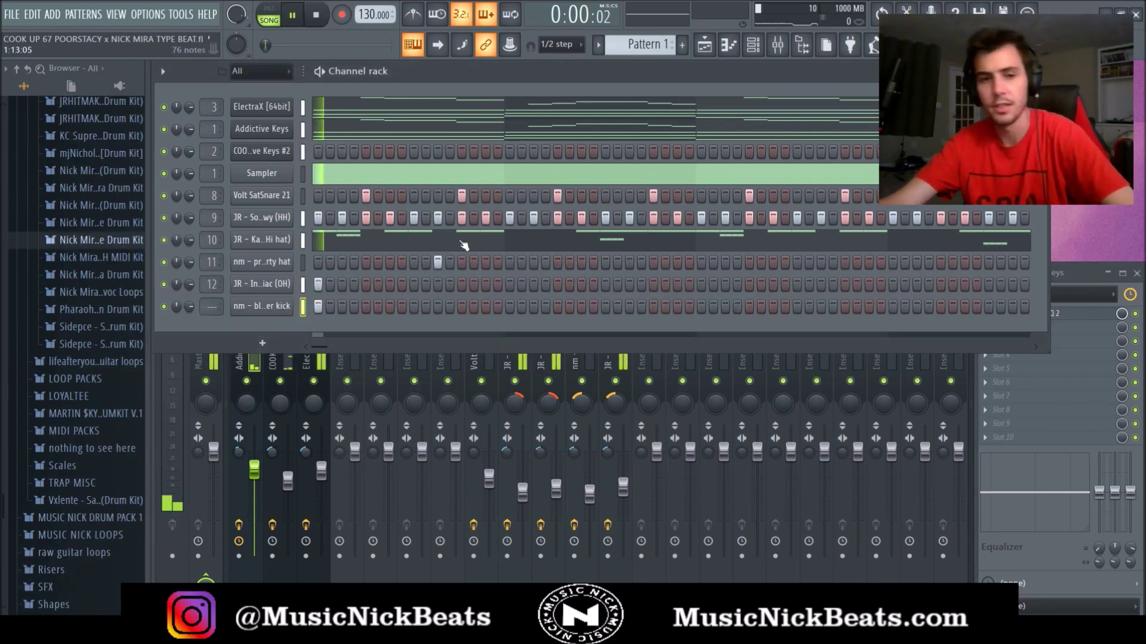
{"action": "left_click", "coordinate": [390, 306]}
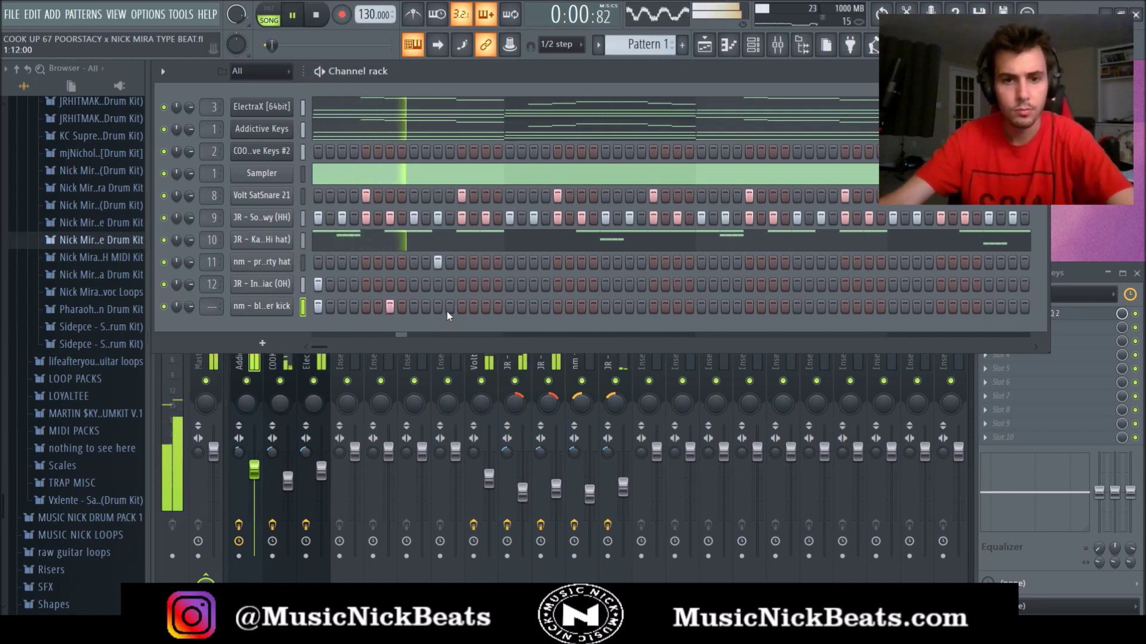
{"action": "left_click", "coordinate": [511, 307]}
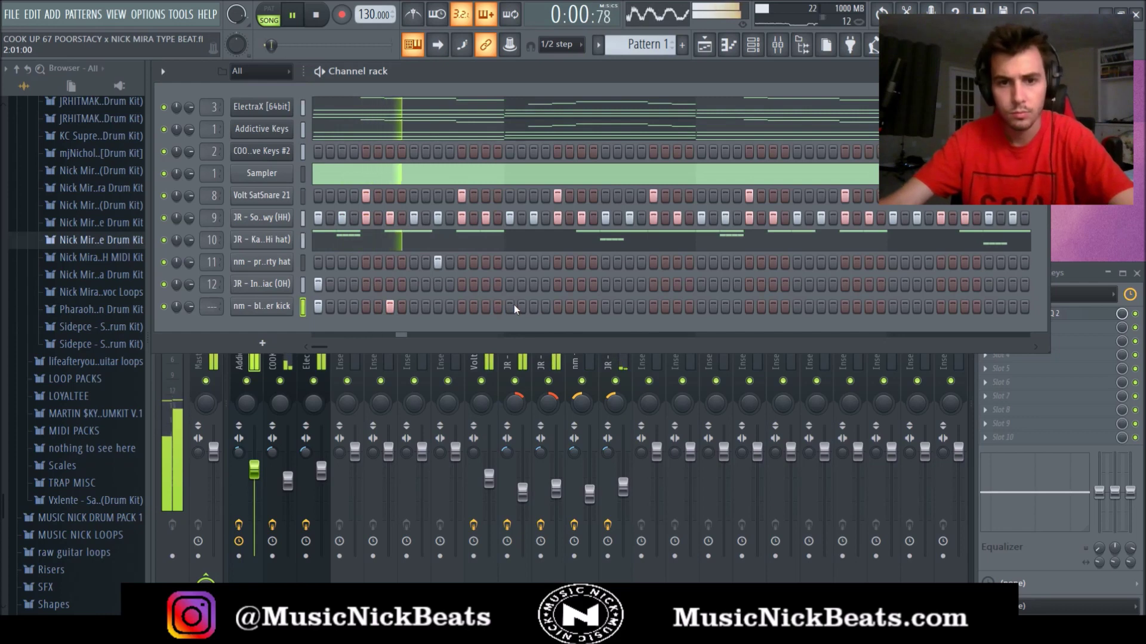
{"action": "left_click", "coordinate": [544, 307]}
{"action": "left_click", "coordinate": [544, 307]}
{"action": "left_click", "coordinate": [534, 307]}
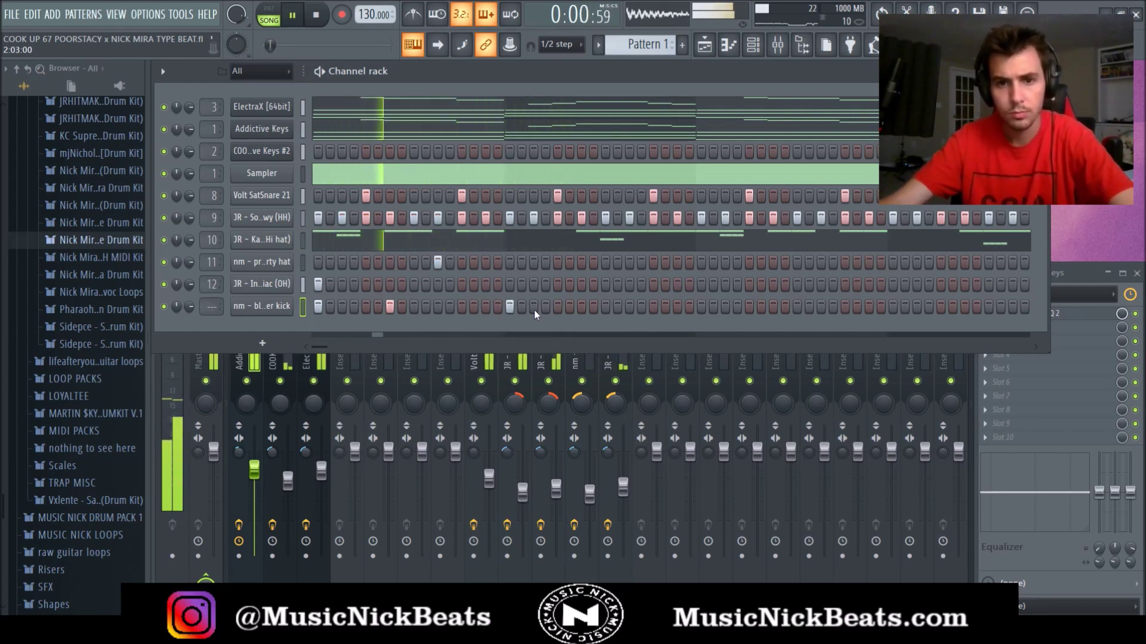
Extend the kick pattern with hits on steps 7 and 11 of bar 2 and step 1 of bar 3
{"action": "left_click", "coordinate": [582, 307]}
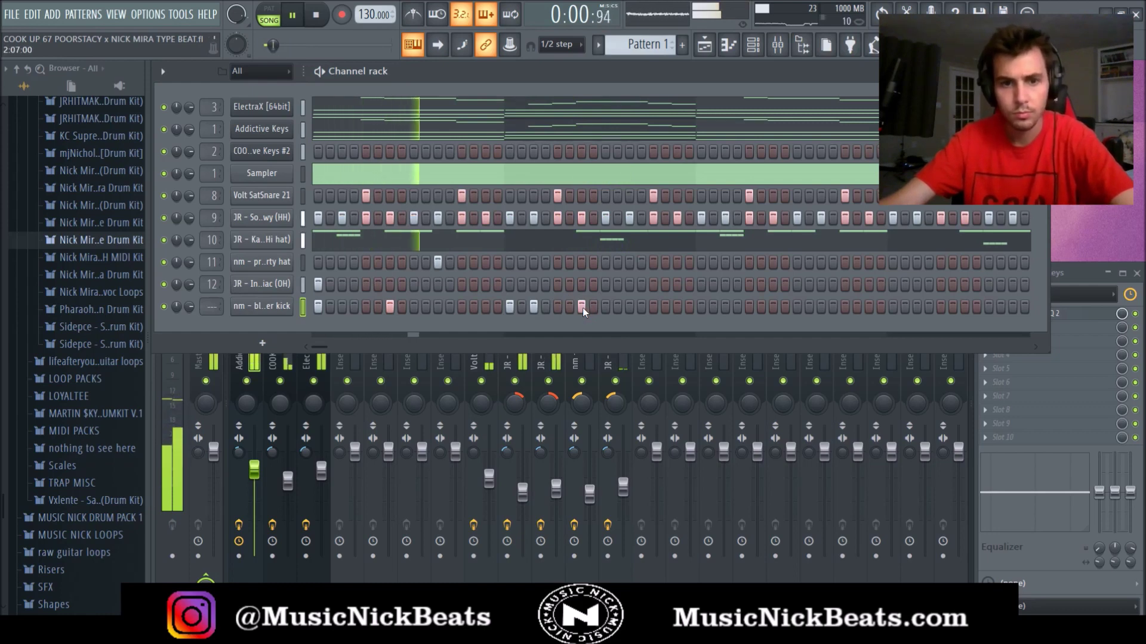
{"action": "left_click", "coordinate": [582, 309]}
{"action": "left_click", "coordinate": [583, 307]}
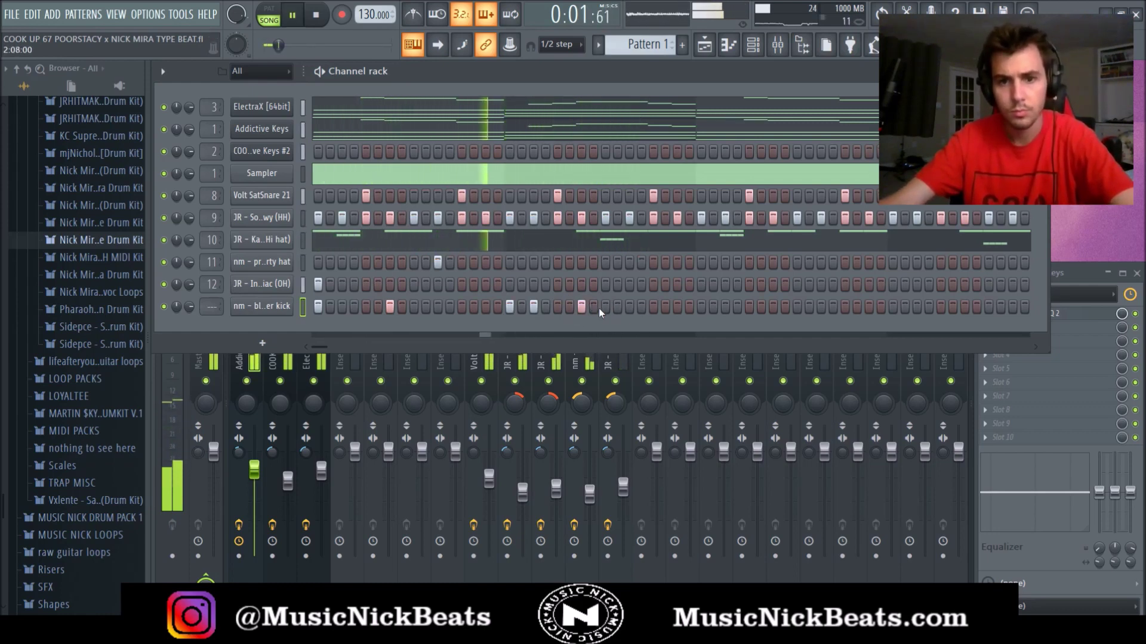
{"action": "left_click", "coordinate": [654, 306]}
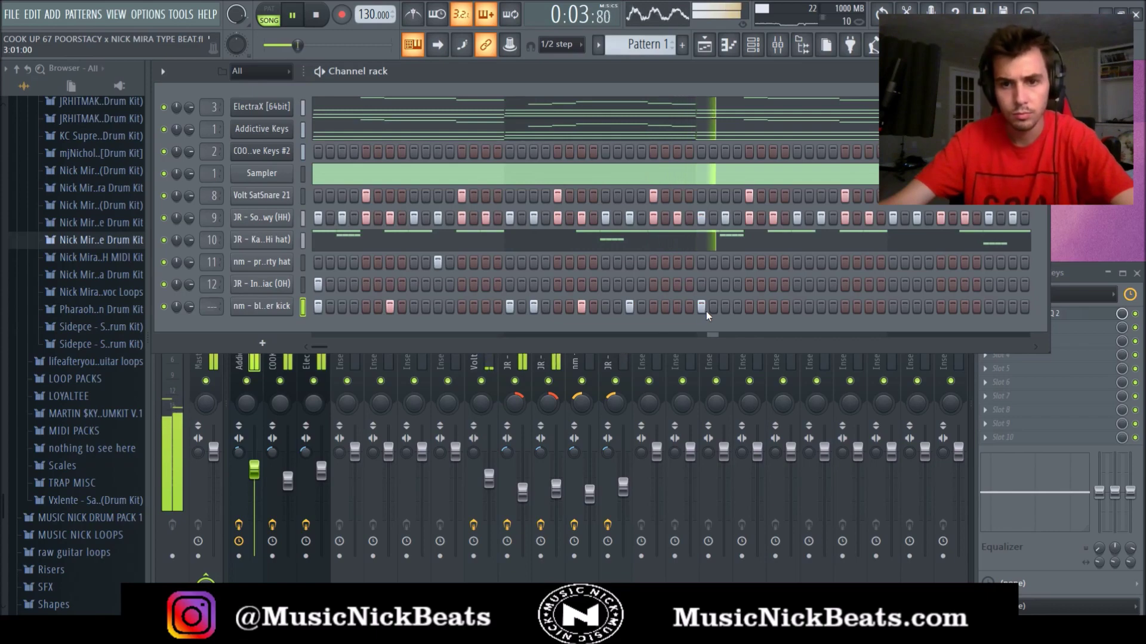
Send the nm - blackpanther kick step pattern to the piano roll
{"action": "right_click", "coordinate": [276, 311]}
{"action": "left_click", "coordinate": [304, 323]}
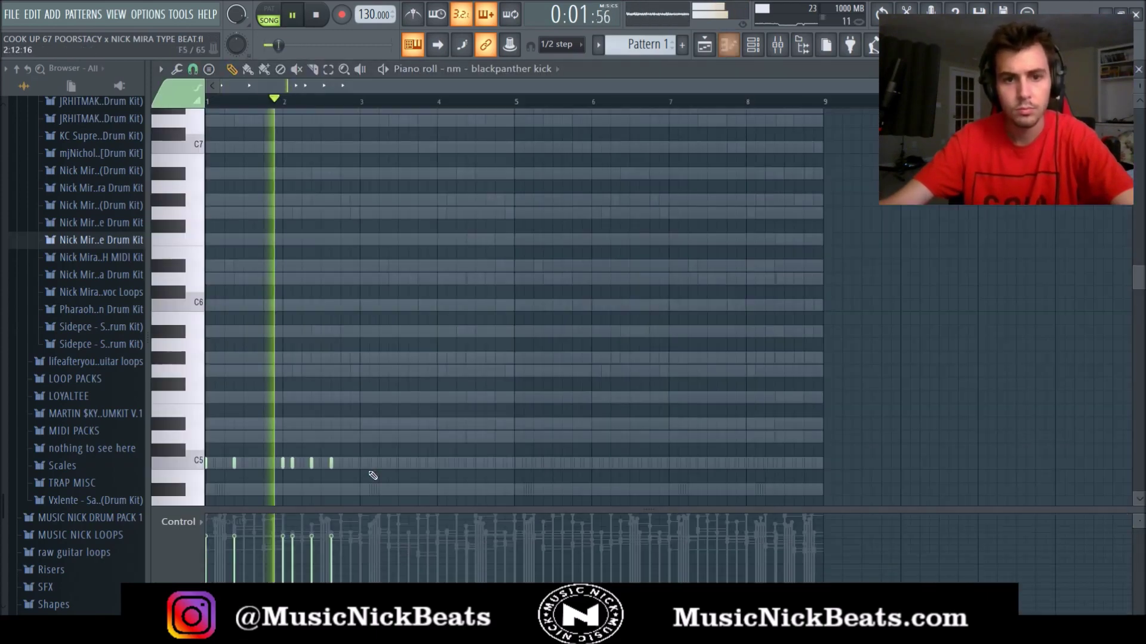
Duplicate the nm - blackpanther kick notes until they fill all eight bars, close the piano roll and save the project
{"action": "key", "text": "ctrl+a"}
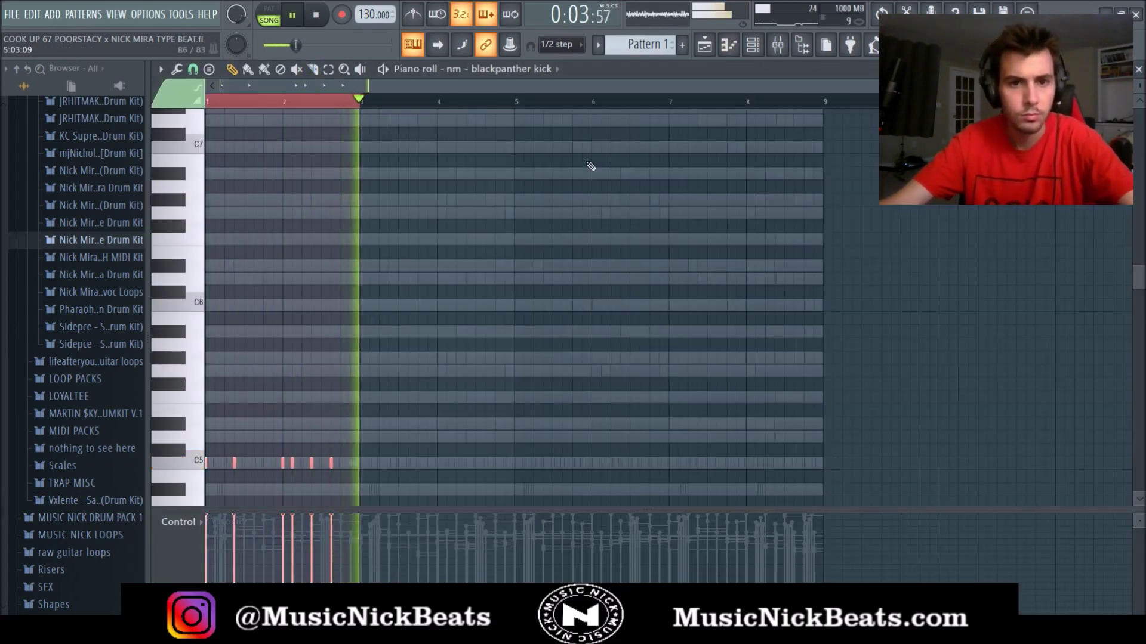
{"action": "key", "text": "ctrl+b"}
{"action": "scroll", "coordinate": [575, 240], "scroll_direction": "down", "scroll_amount": 2}
{"action": "scroll", "coordinate": [575, 239], "scroll_direction": "down", "scroll_amount": 3}
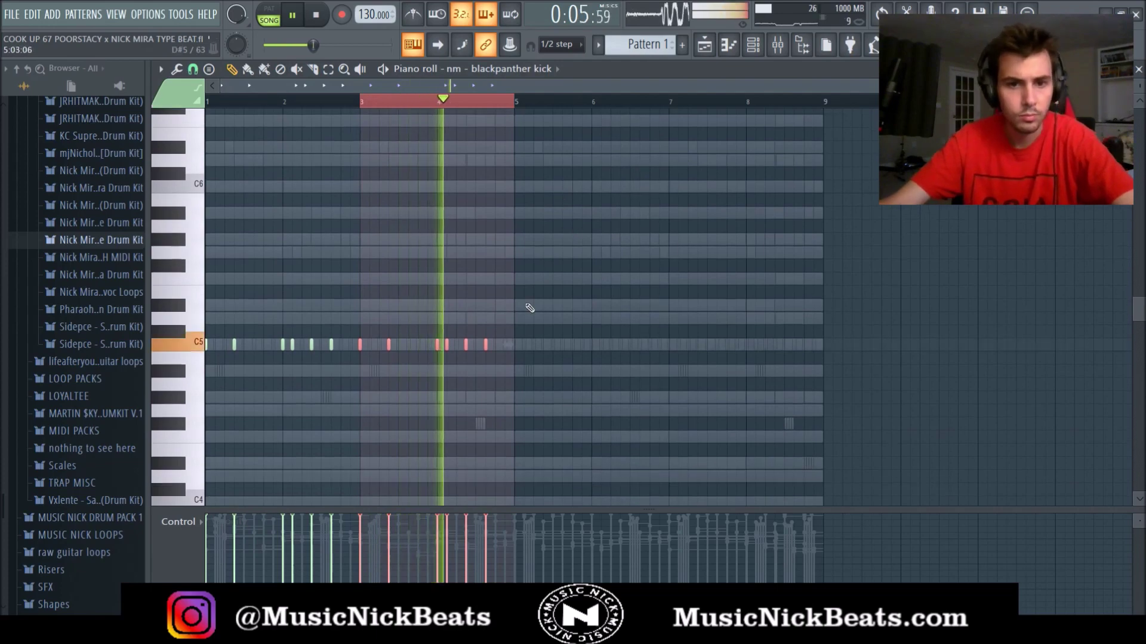
{"action": "scroll", "coordinate": [526, 311], "scroll_direction": "up", "scroll_amount": 3}
{"action": "key", "text": "ctrl+d"}
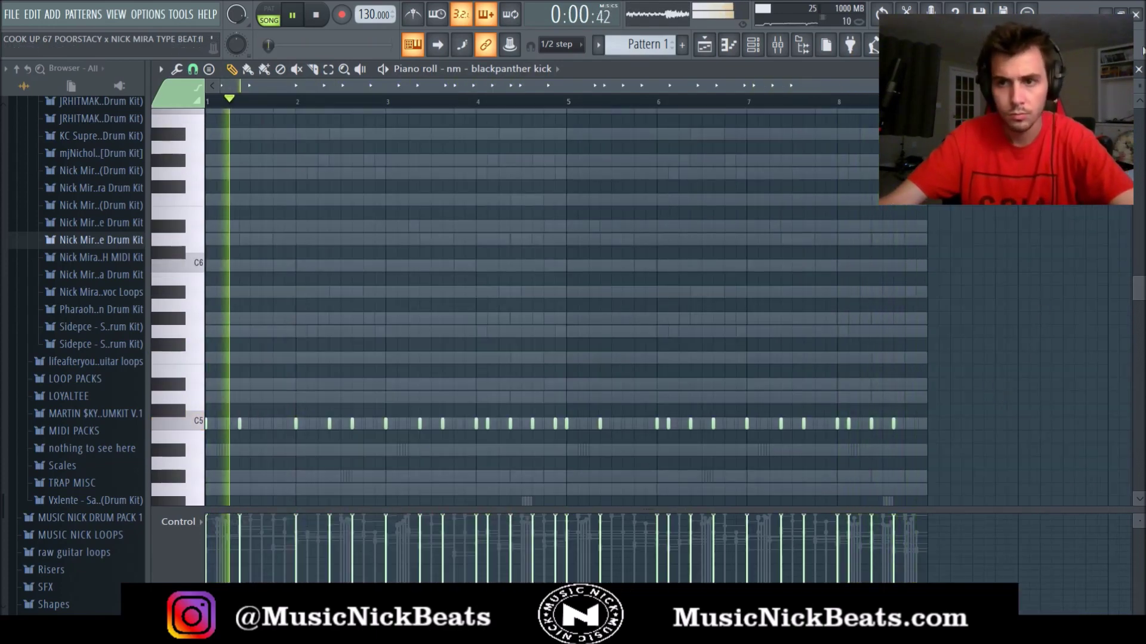
{"action": "key", "text": "Escape"}
{"action": "key", "text": "ctrl+s"}
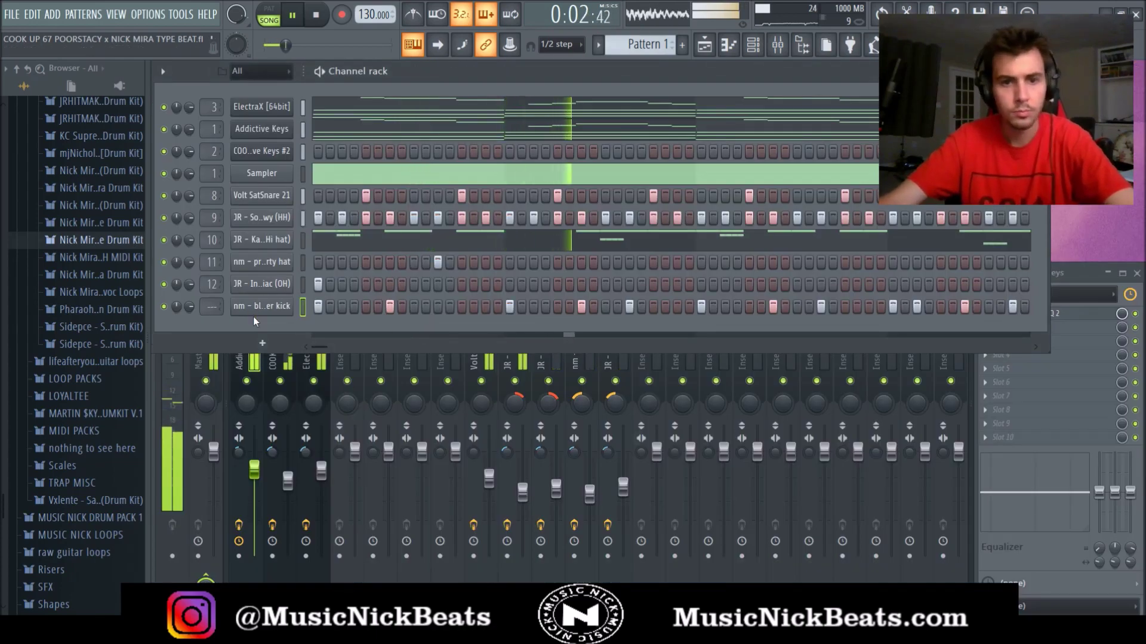
Route the nm - blackpanther kick channel to mixer track 13 and lower its volume
{"action": "left_click", "coordinate": [257, 307]}
{"action": "left_click", "coordinate": [475, 375]}
{"action": "left_click", "coordinate": [334, 250]}
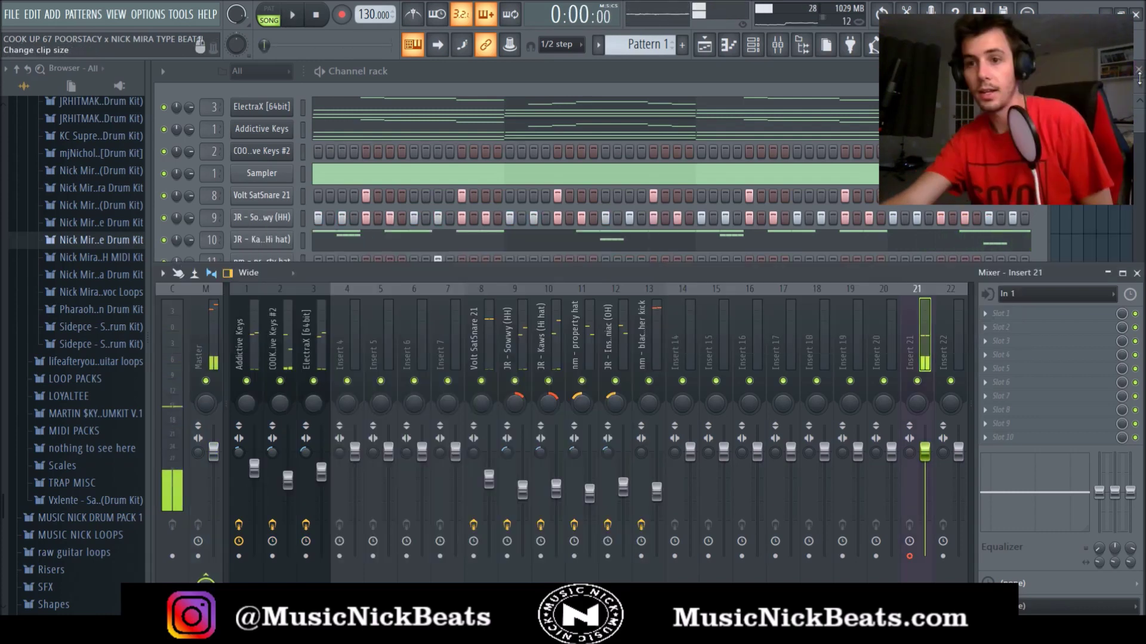
Record a vocal take of about 24 bars over the beat from In 1 on mixer insert 21
{"action": "left_click", "coordinate": [1143, 133]}
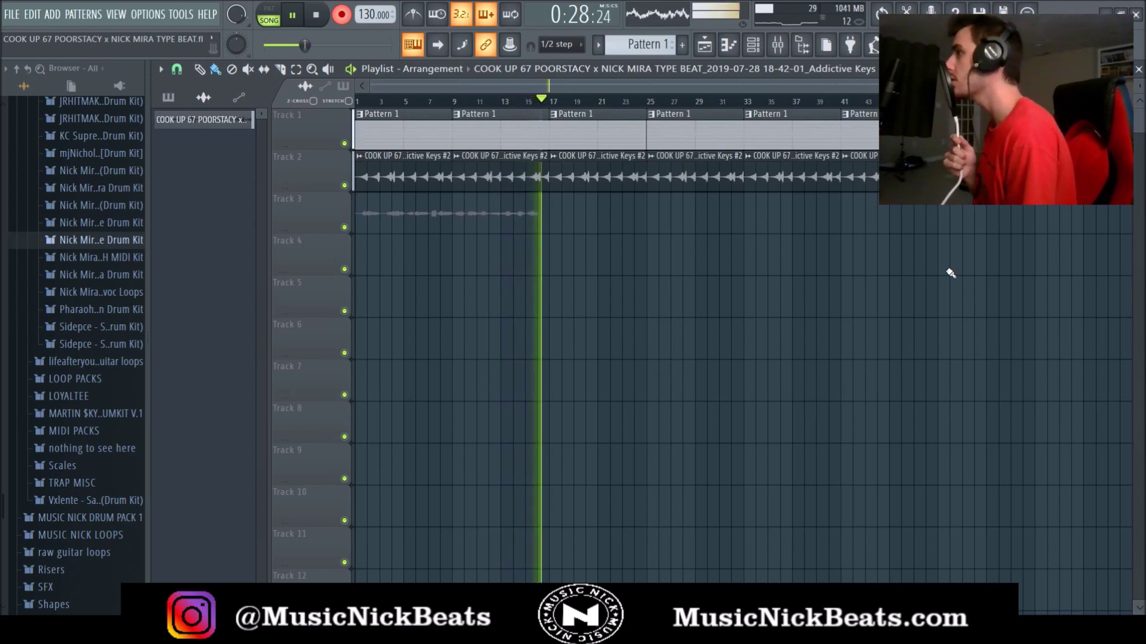
{"action": "left_click", "coordinate": [326, 19]}
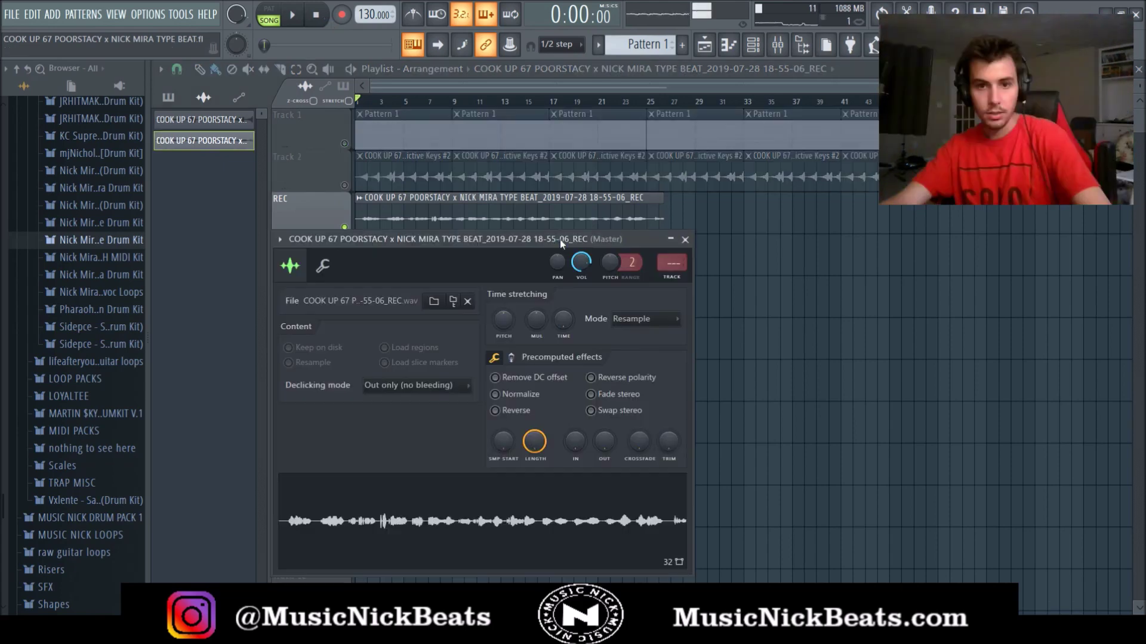
{"action": "left_click_drag", "start_coordinate": [558, 239], "coordinate": [778, 205]}
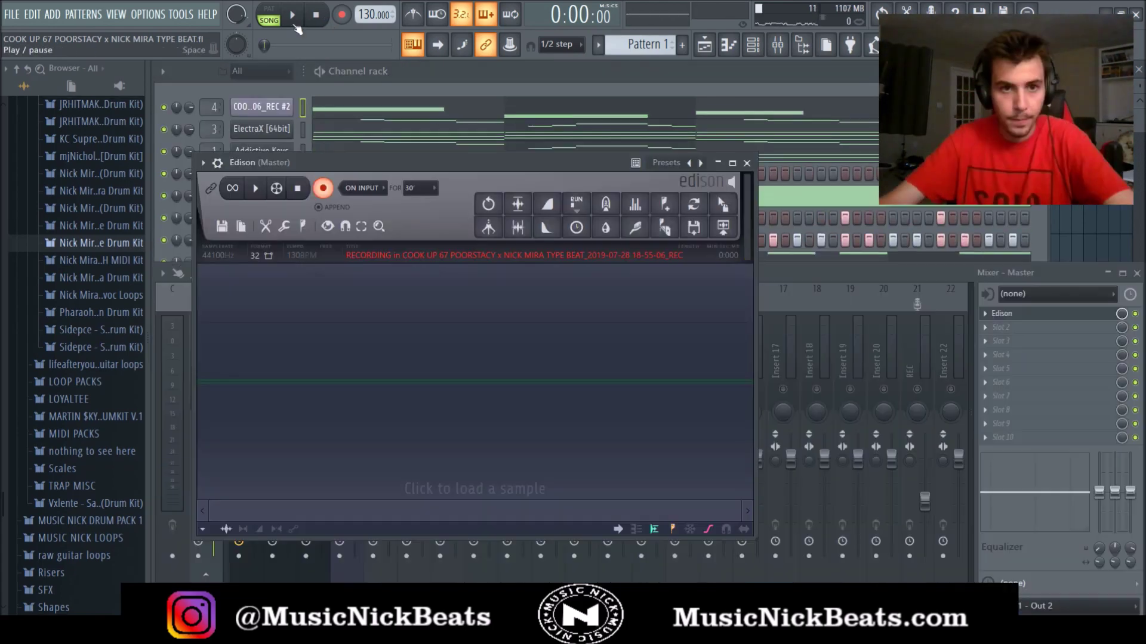
Capture vocal chops from the recorded take with Edison on the master track in two separate passes
{"action": "key", "text": "space"}
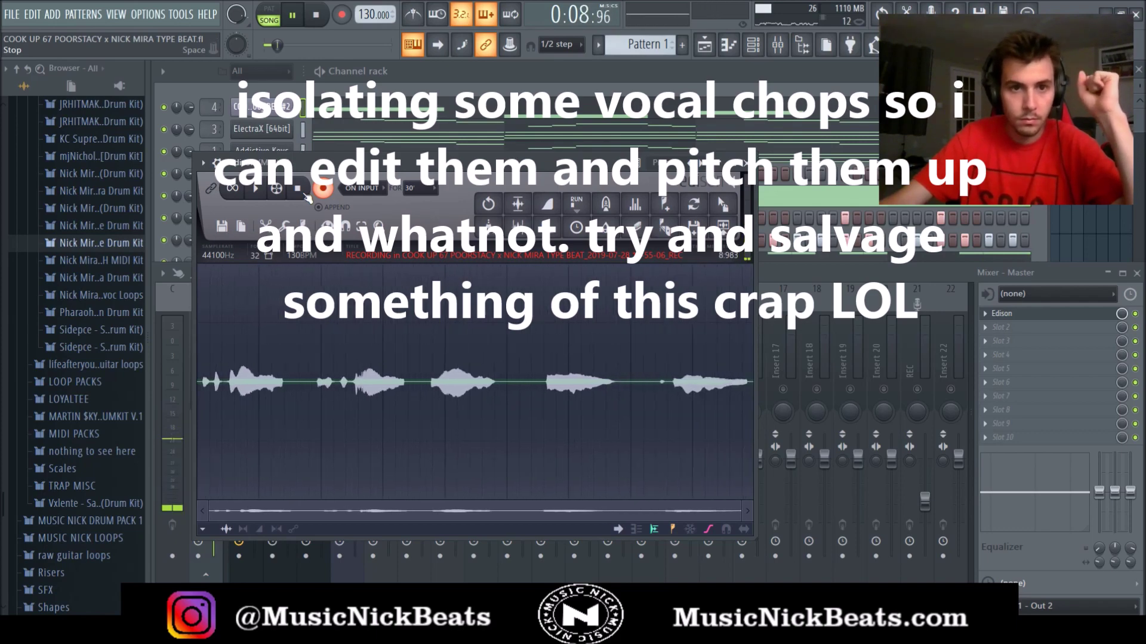
{"action": "key", "text": "space"}
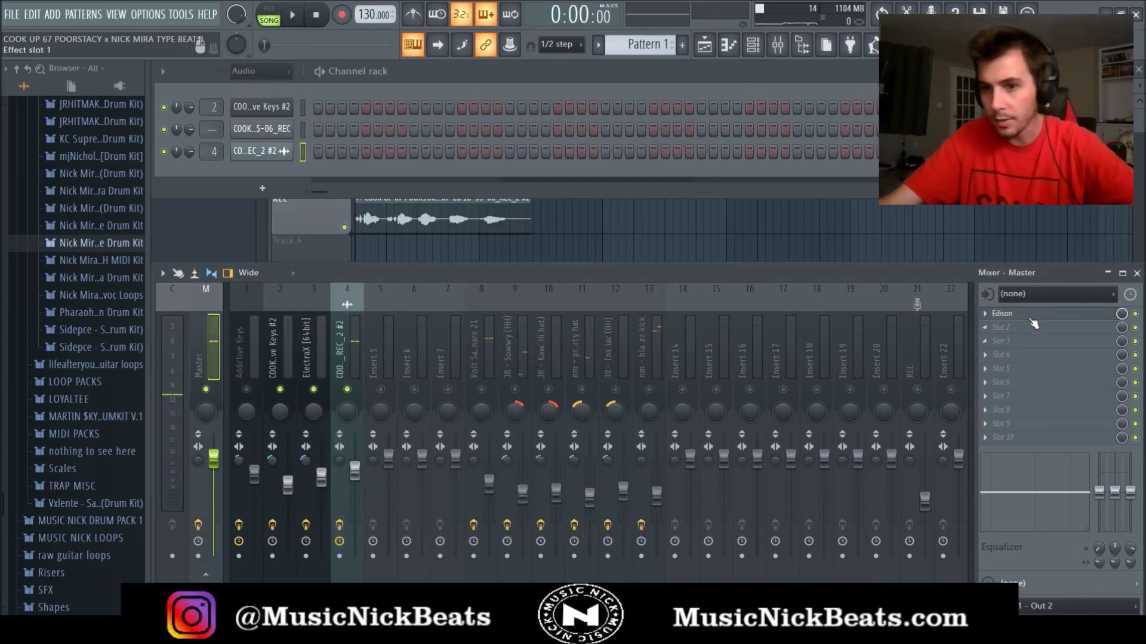
{"action": "left_click", "coordinate": [1030, 315]}
{"action": "key", "text": "Delete"}
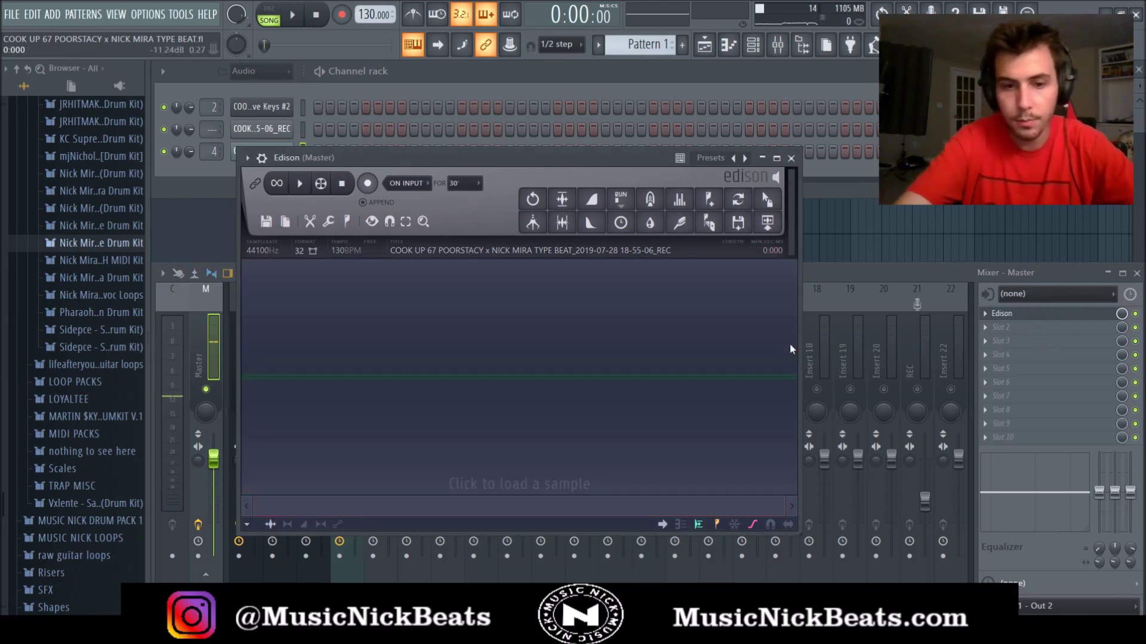
{"action": "left_click", "coordinate": [365, 185]}
{"action": "left_click", "coordinate": [292, 14]}
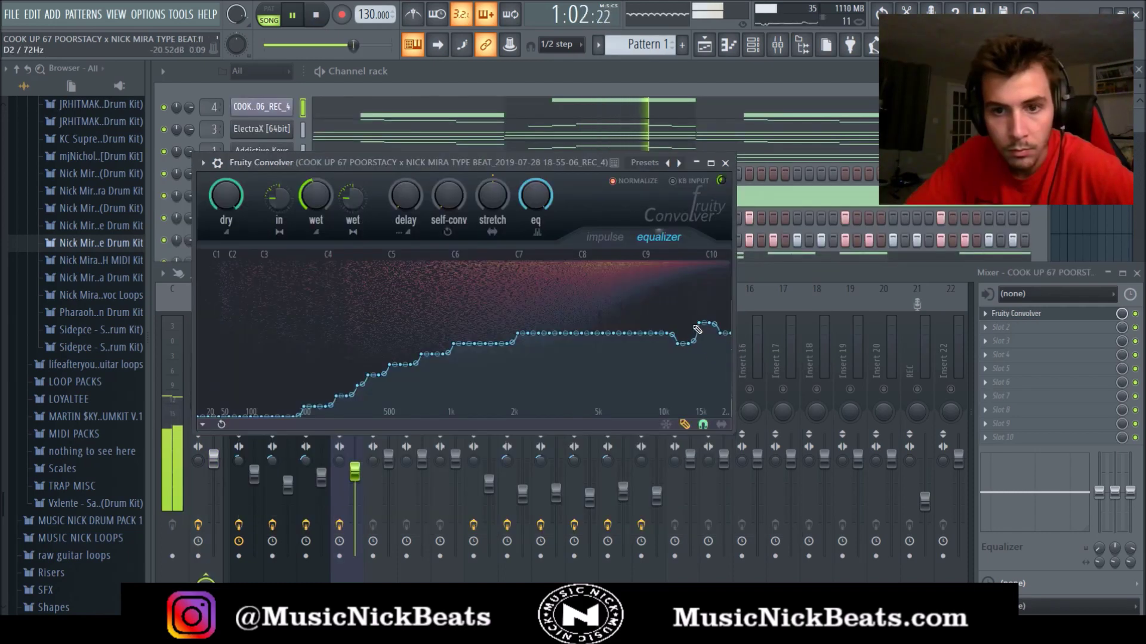
Roll off the vocal chop's low end in the Fruity Convolver equalizer and apply RC-20's Slight Detune preset with Space at 51%
{"action": "left_click_drag", "start_coordinate": [697, 329], "coordinate": [712, 327]}
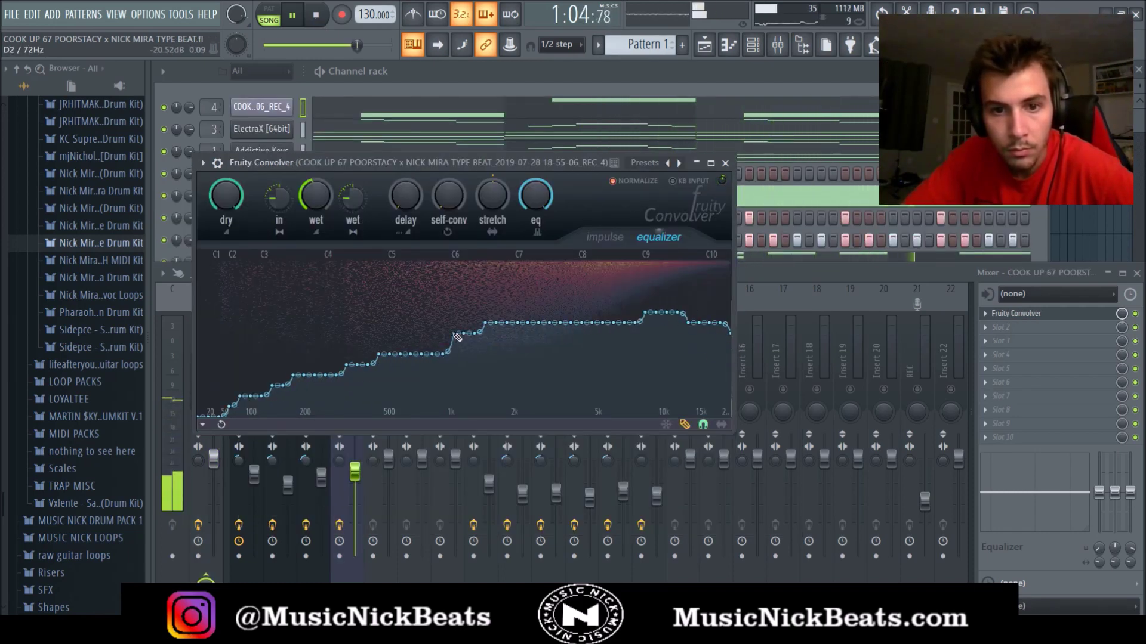
{"action": "left_click_drag", "start_coordinate": [470, 334], "coordinate": [219, 423]}
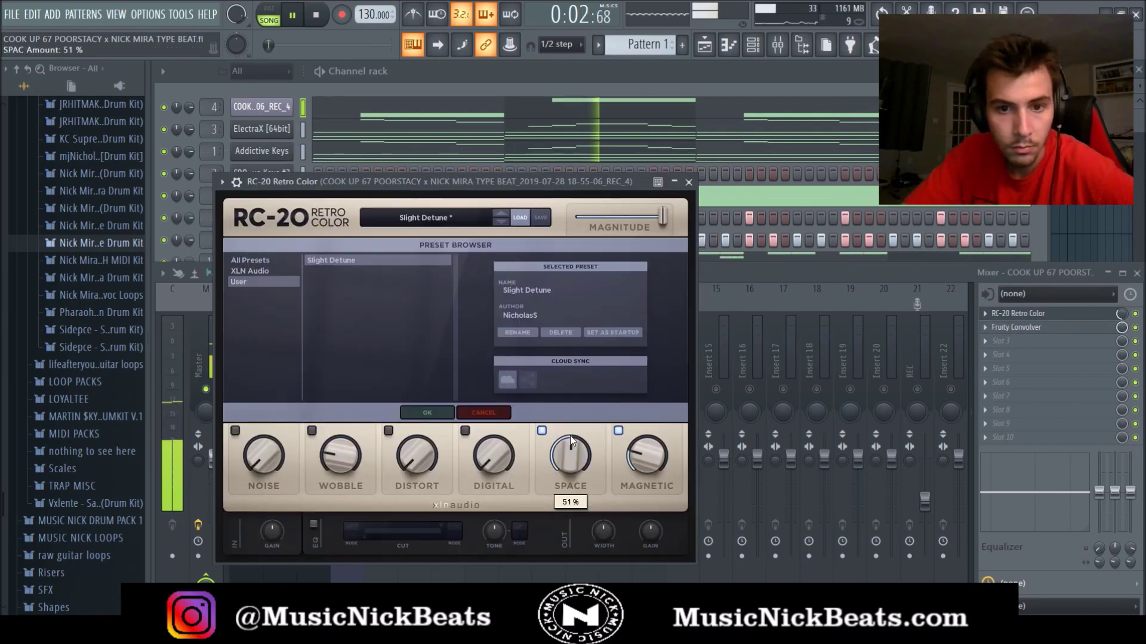
{"action": "left_click", "coordinate": [427, 412]}
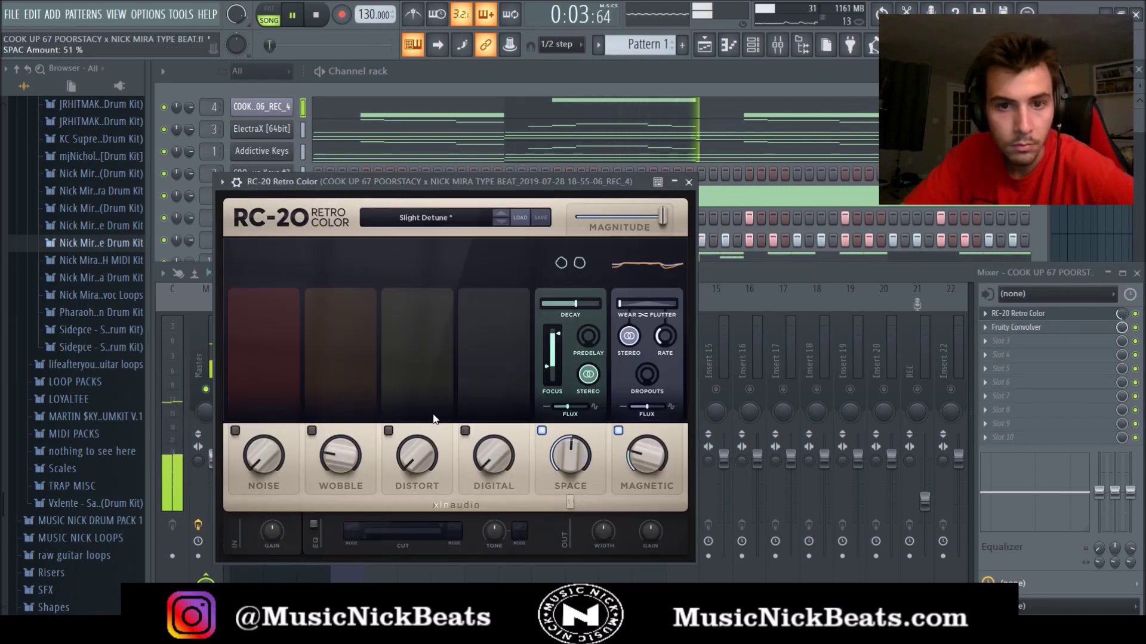
{"action": "left_click", "coordinate": [688, 182]}
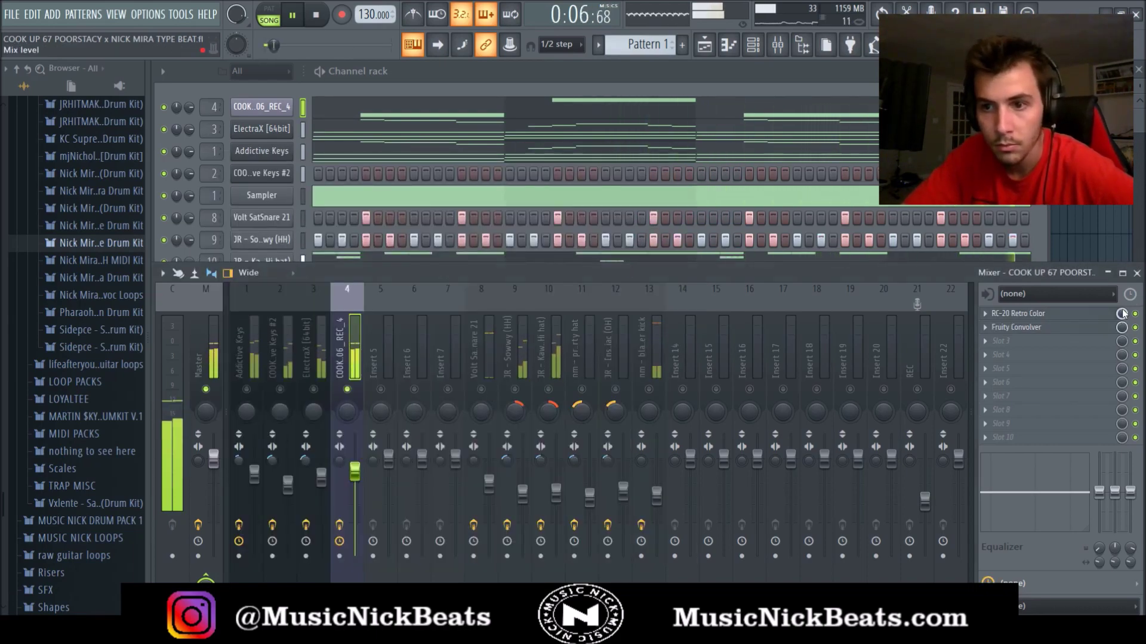
Unsolo the vocal chop track, lower its mixer volume and raise the ElectraX volume
{"action": "mouse_move", "coordinate": [355, 472]}
{"action": "left_mouse_down"}
{"action": "mouse_move", "coordinate": [354, 494]}
{"action": "mouse_move", "coordinate": [364, 479]}
{"action": "left_mouse_up"}
{"action": "right_click", "coordinate": [347, 389]}
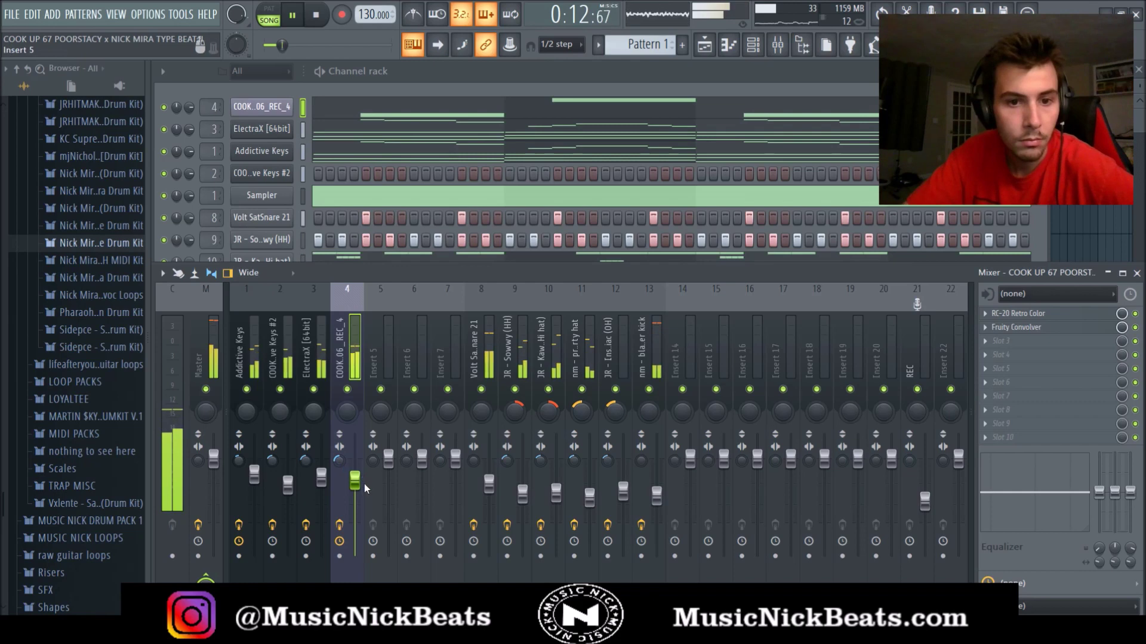
{"action": "left_click_drag", "start_coordinate": [364, 480], "coordinate": [364, 498]}
{"action": "left_click", "coordinate": [325, 475]}
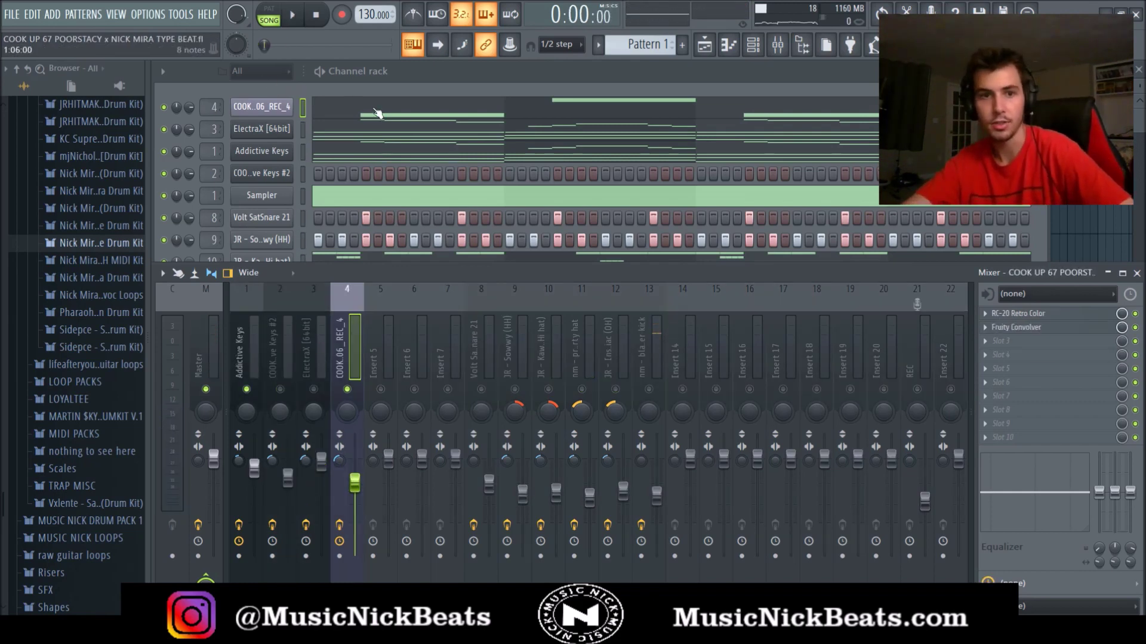
Show the fine pitch of the vocal chop notes in the piano roll and raise the bar 1 Marker #1 note to +90 cents
{"action": "left_click", "coordinate": [378, 113]}
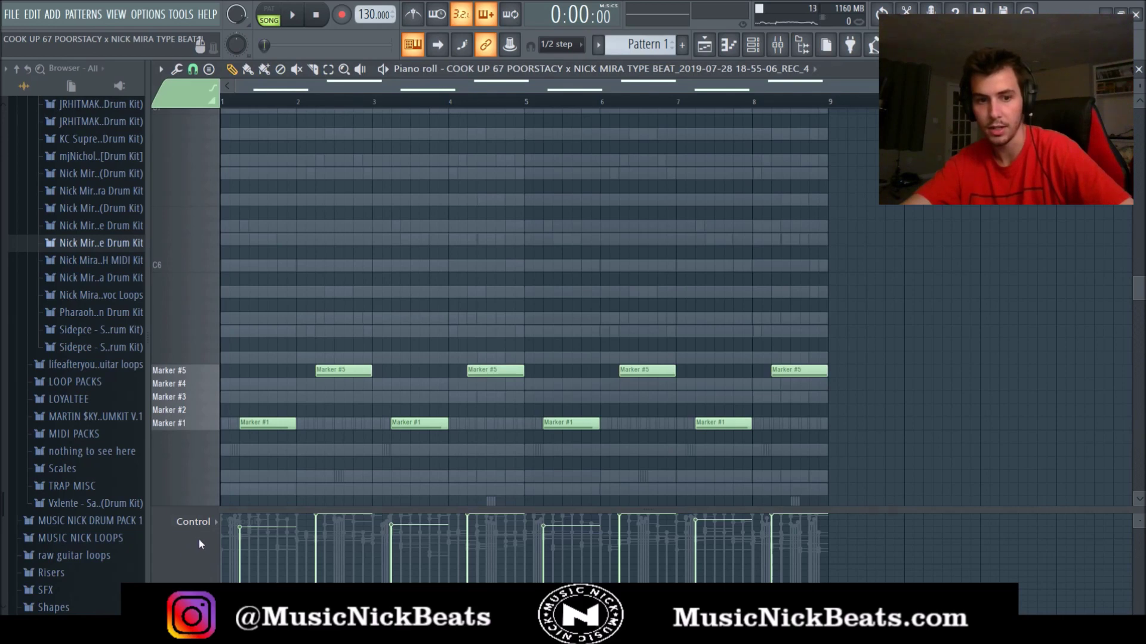
{"action": "left_click", "coordinate": [211, 582]}
{"action": "key", "text": "space"}
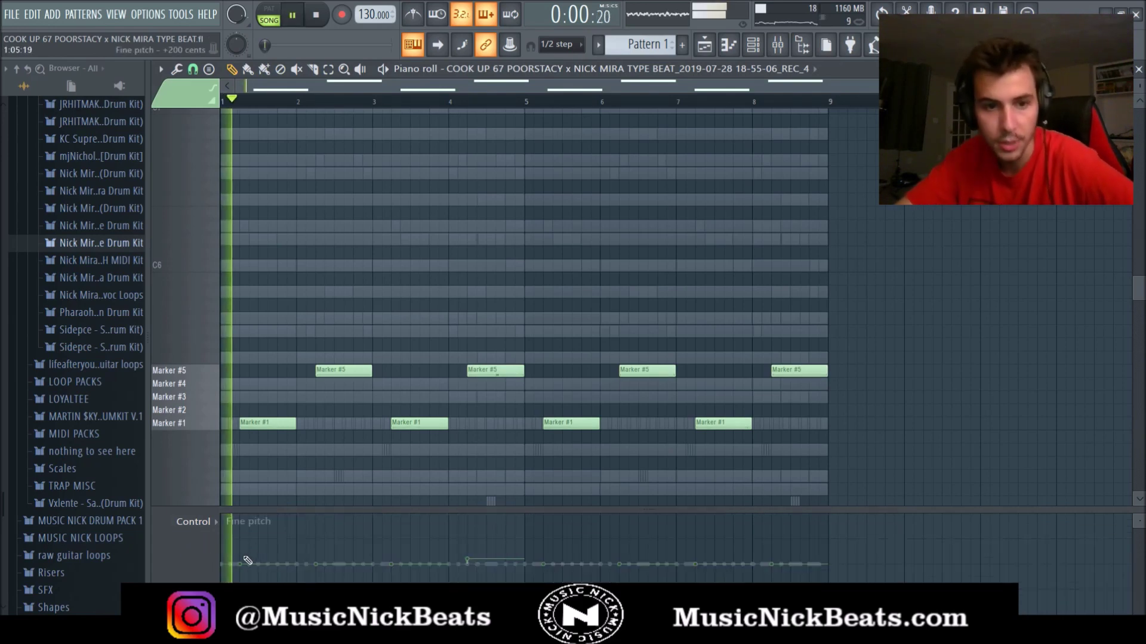
{"action": "left_click", "coordinate": [247, 560]}
{"action": "key", "text": "space"}
{"action": "key", "text": "space"}
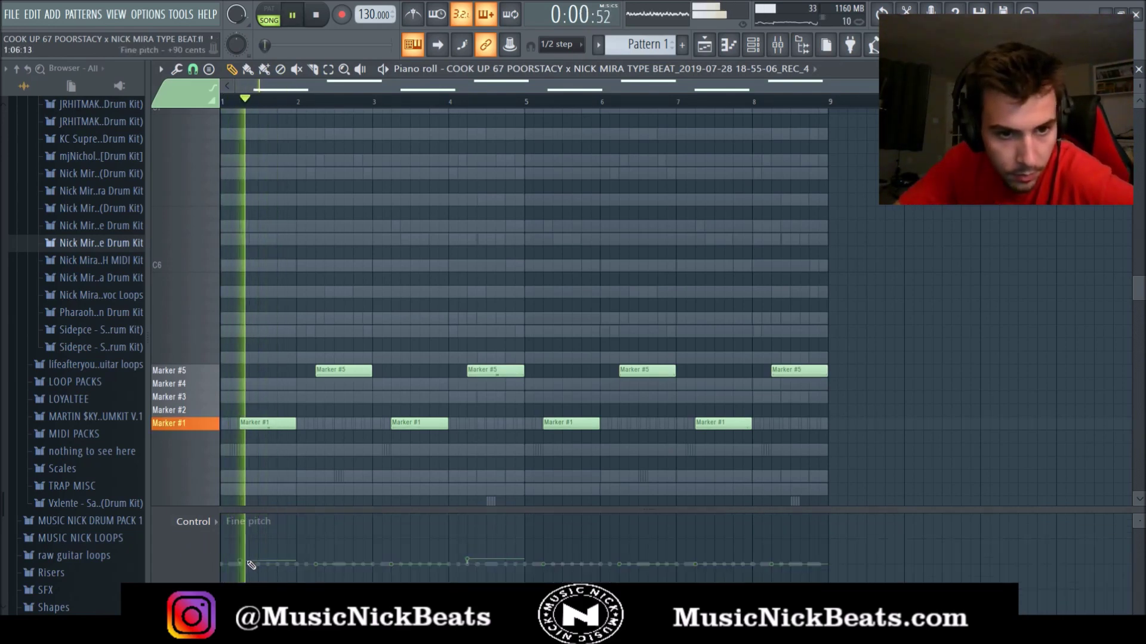
Adjust the fine pitch of the vocal chop notes in bars 2 to 4, with +60 cents on bar 4, and close the piano roll
{"action": "left_click", "coordinate": [316, 561]}
{"action": "key", "text": "space"}
{"action": "key", "text": "space"}
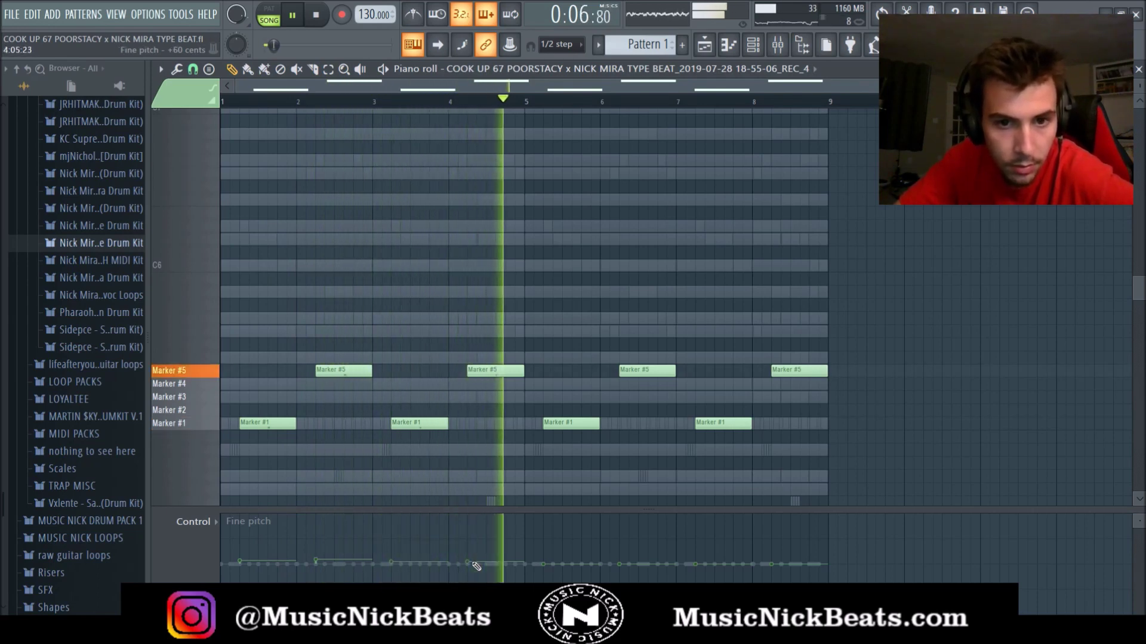
{"action": "left_click", "coordinate": [1139, 69]}
{"action": "left_click", "coordinate": [1124, 70]}
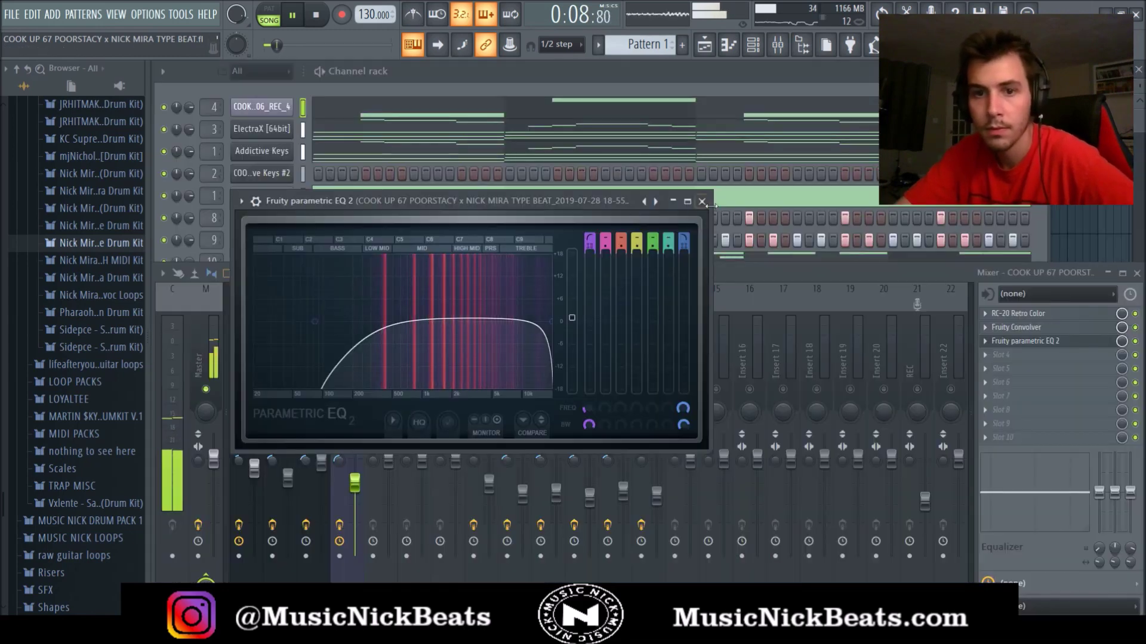
Cut the vocal chop's lows and highs with Fruity parametric EQ 2 and rebalance its volume against the other melodic tracks
{"action": "left_click", "coordinate": [702, 202]}
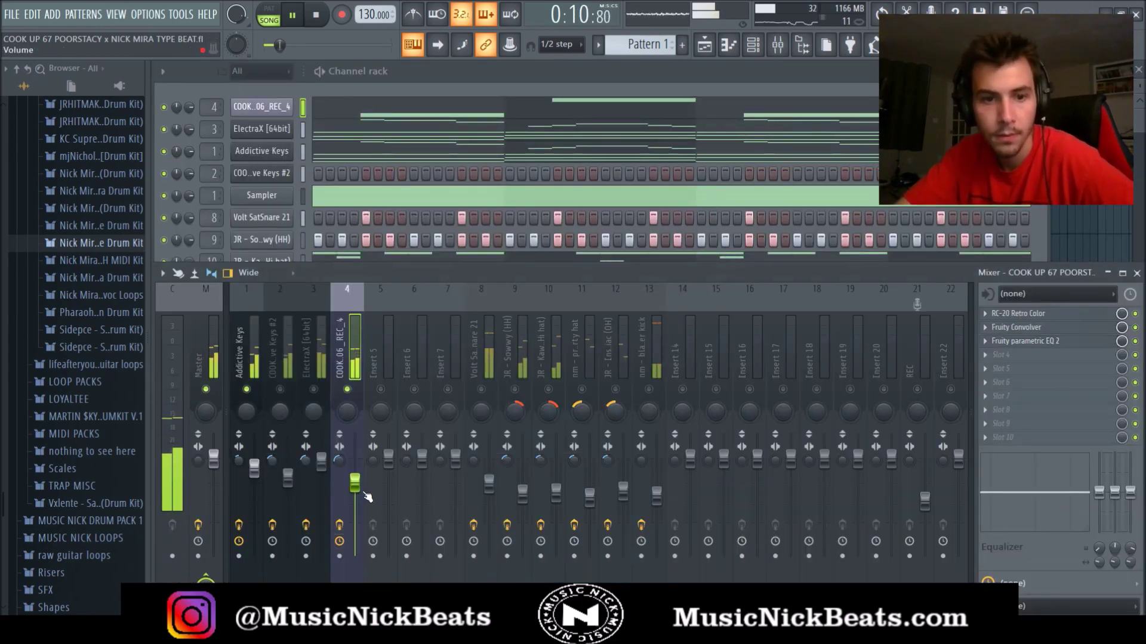
{"action": "left_click", "coordinate": [293, 475]}
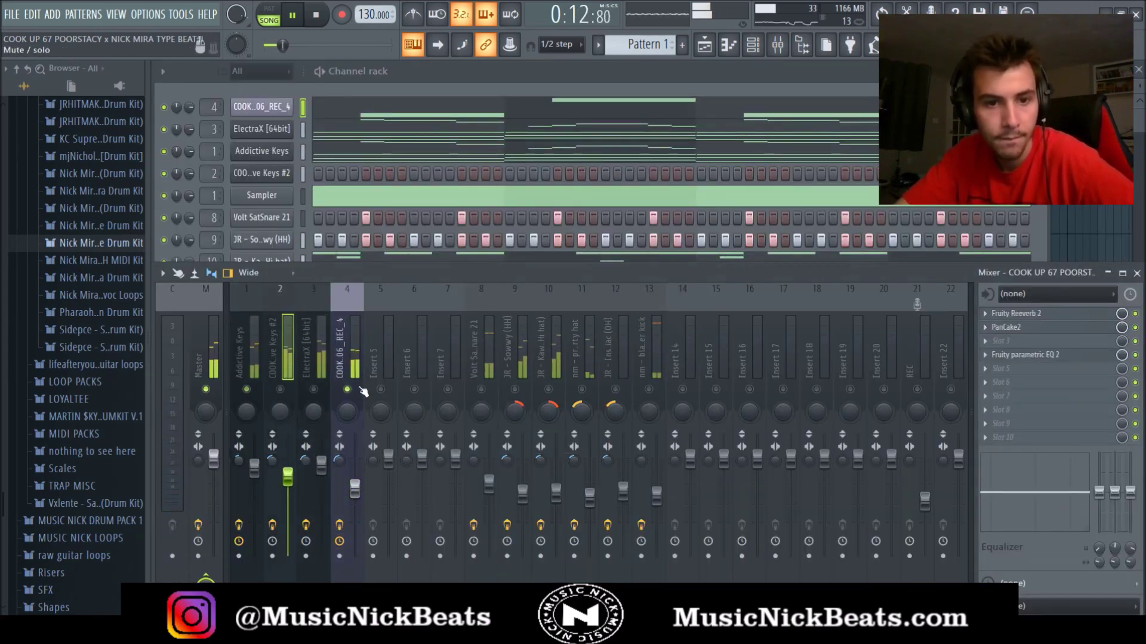
{"action": "left_click", "coordinate": [355, 489]}
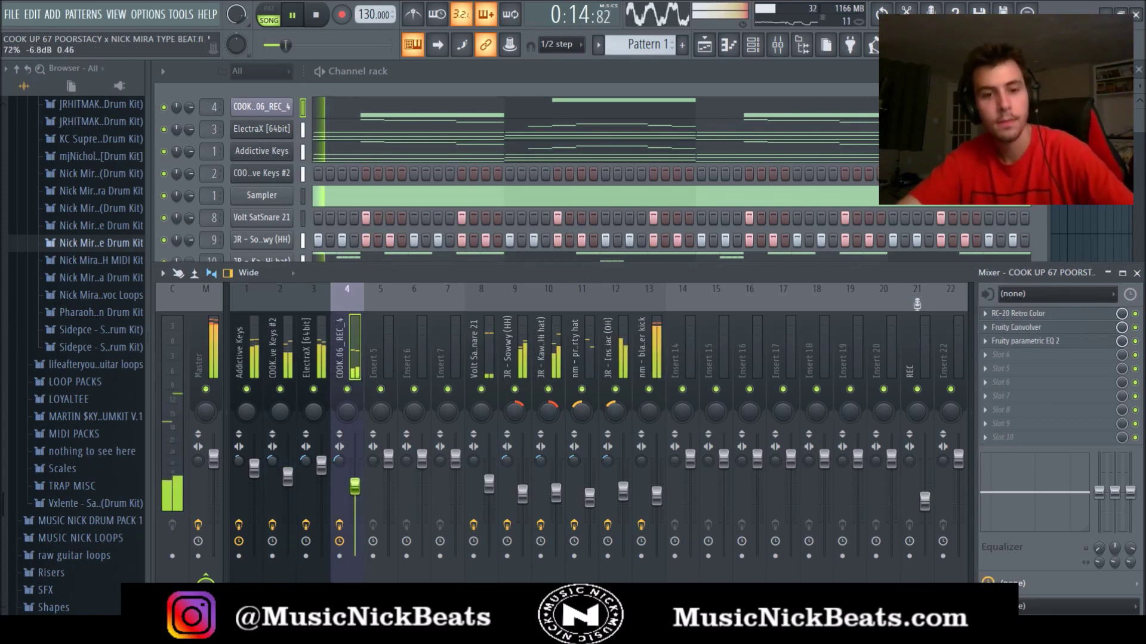
{"action": "left_click_drag", "start_coordinate": [354, 489], "coordinate": [354, 485]}
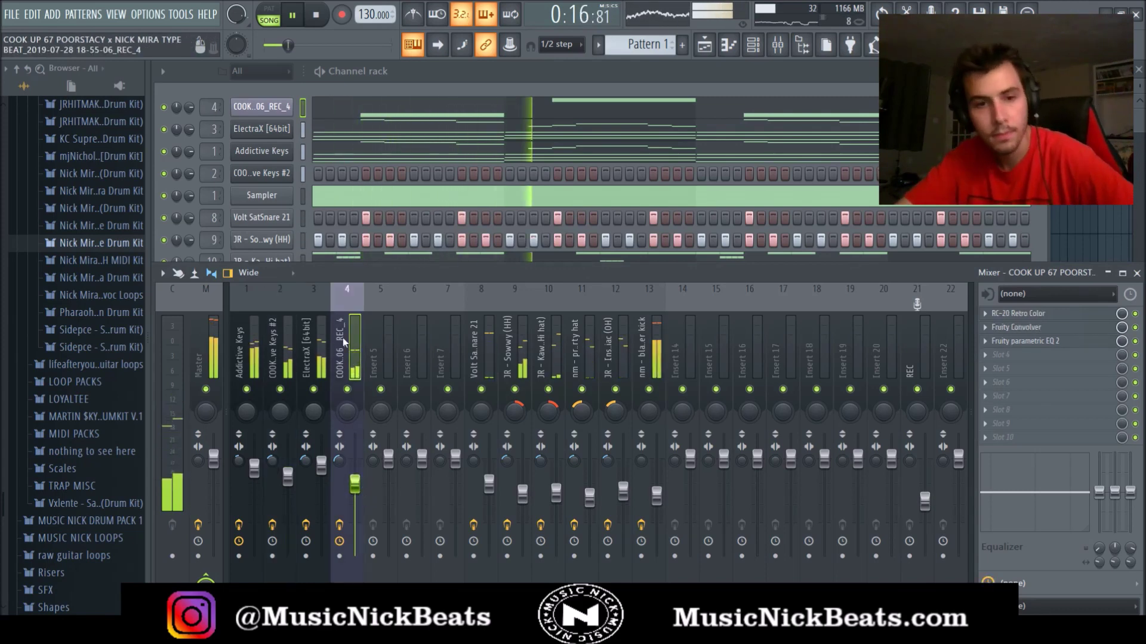
Add Fruity delay 2 and a PanCake2 auto-pan to the vocal chop, beat synced to 2 bars with the mix at 75%
{"action": "left_click", "coordinate": [1047, 329]}
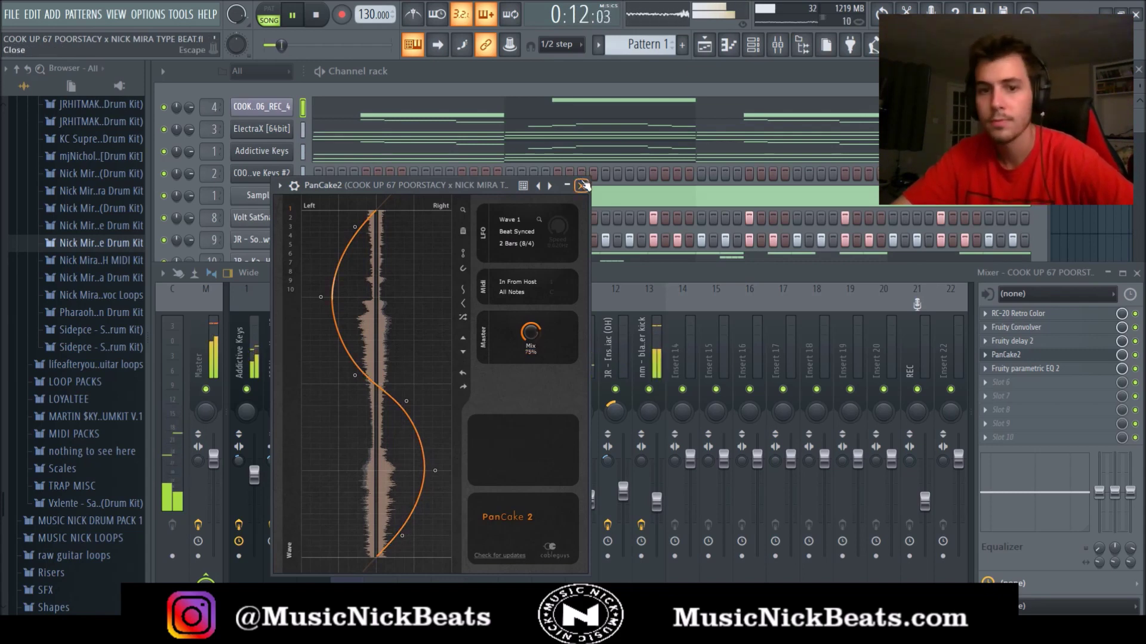
{"action": "left_click", "coordinate": [584, 185]}
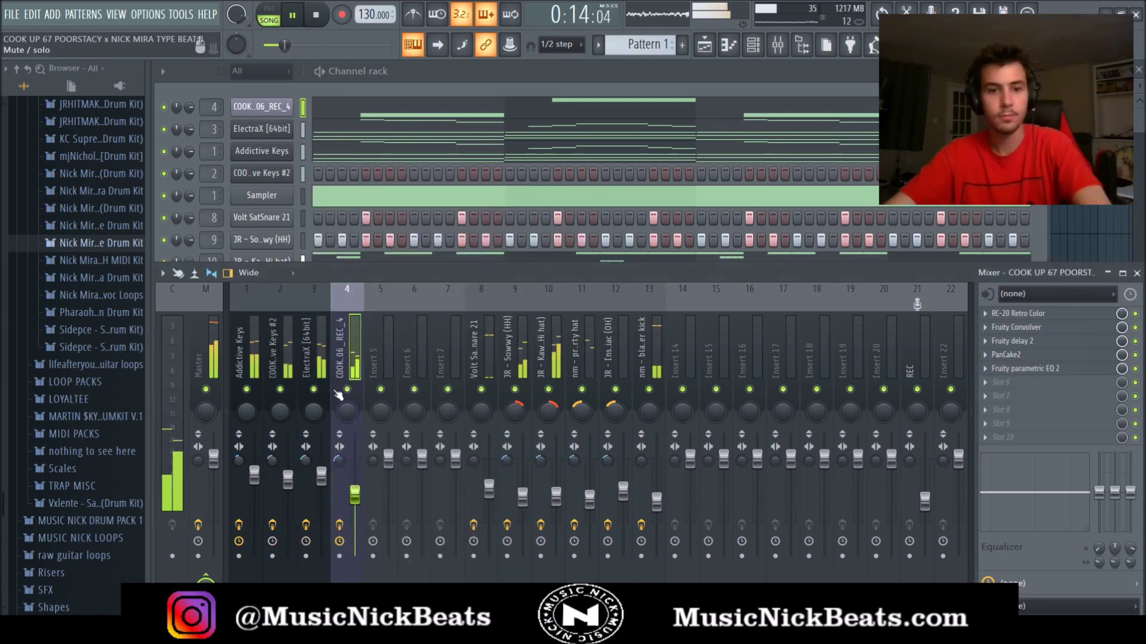
Audition the melodic tracks and vocal chop without the drums, stop playback and switch all mixer tracks back on
{"action": "right_click", "coordinate": [337, 394]}
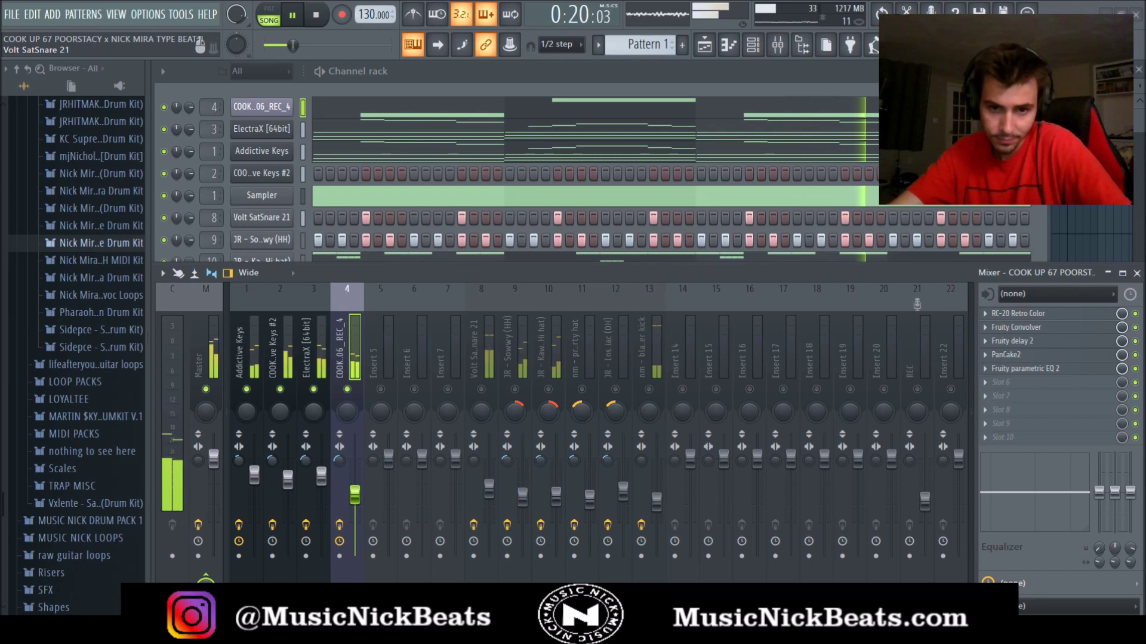
{"action": "left_click", "coordinate": [316, 15]}
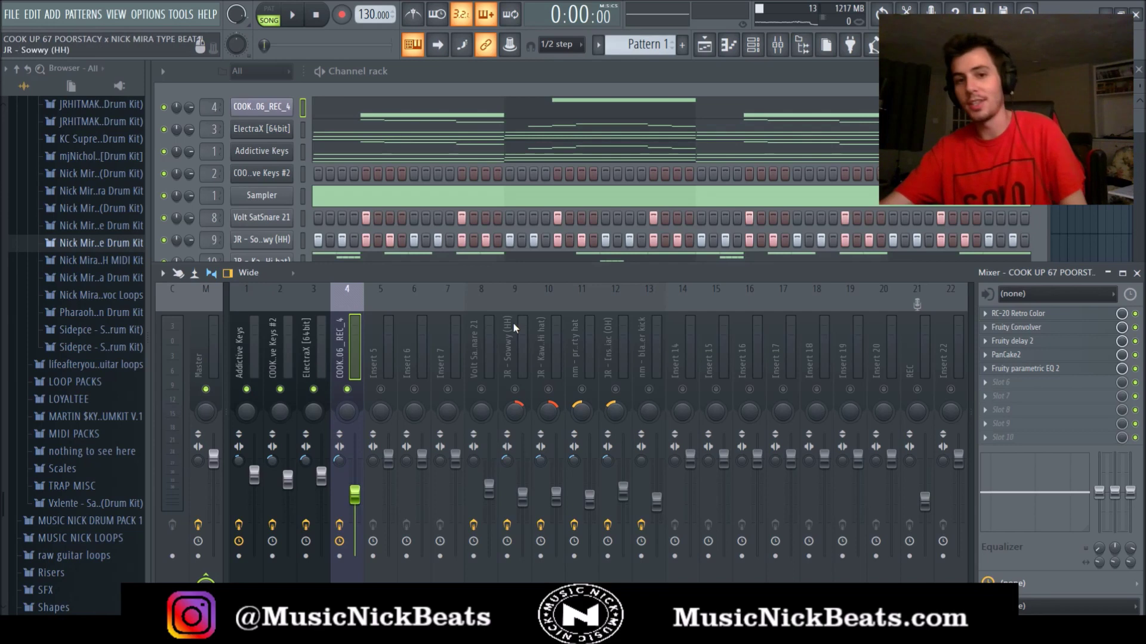
{"action": "right_click", "coordinate": [353, 387]}
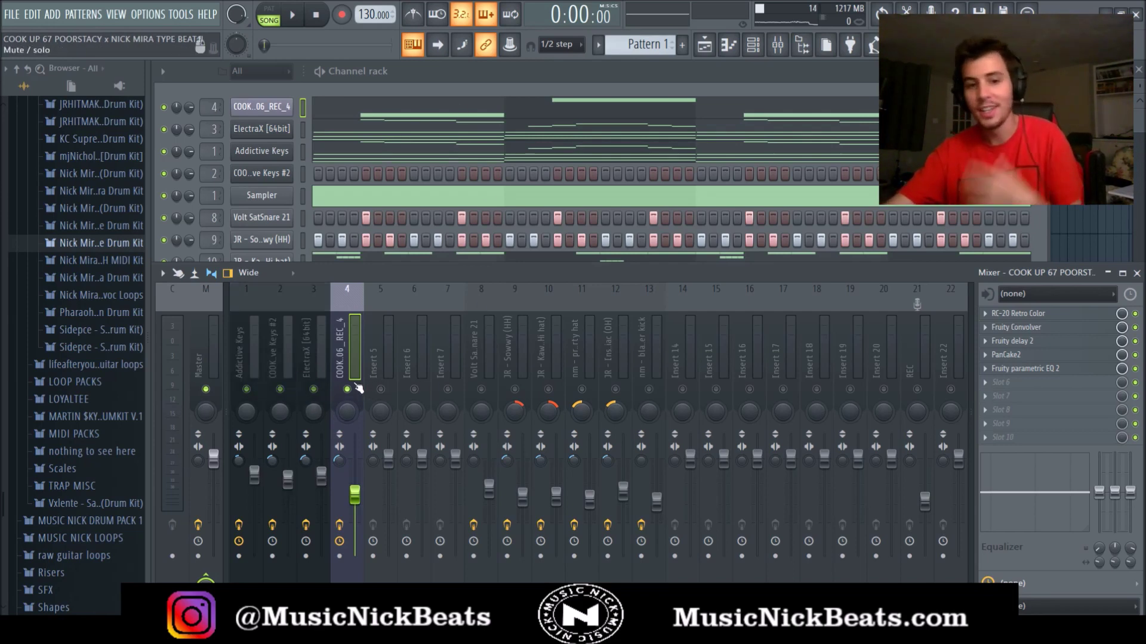
{"action": "right_click", "coordinate": [353, 387]}
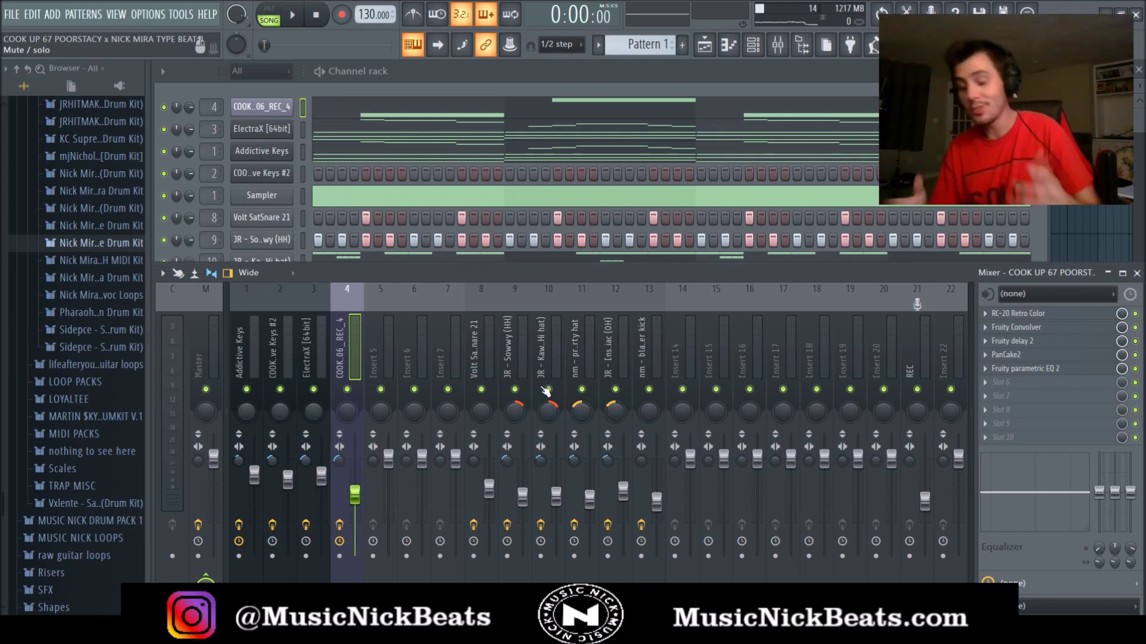
Preview the 808s in the mjNichols drum kit and add MJ - Fletcher [808] to the channel rack
{"action": "scroll", "coordinate": [69, 305], "scroll_direction": "up", "scroll_amount": 3}
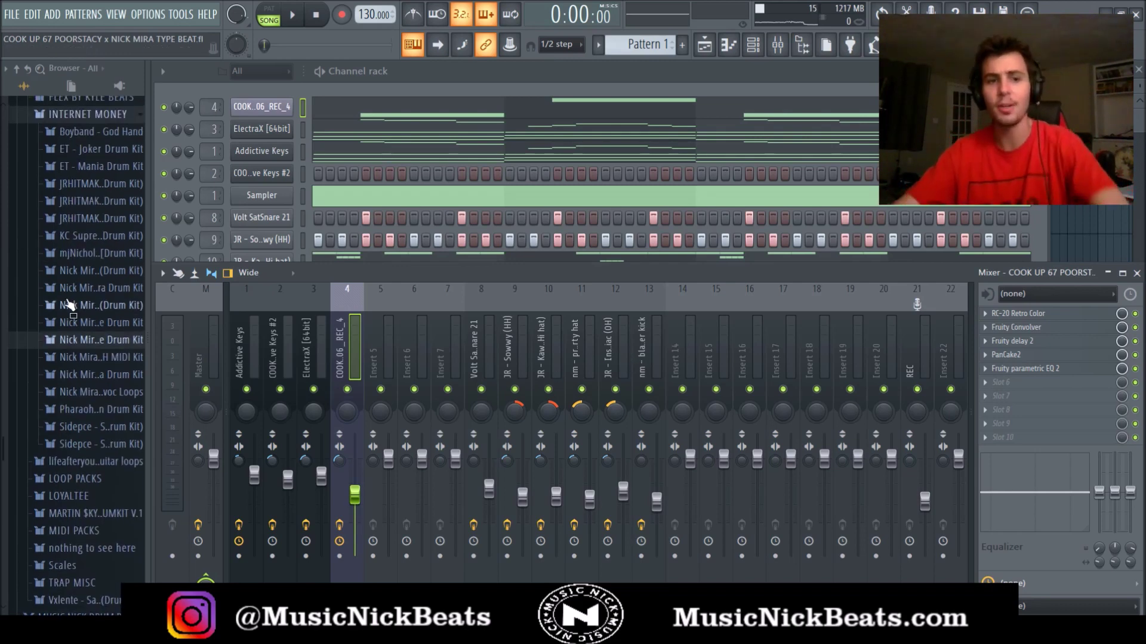
{"action": "left_click", "coordinate": [89, 253]}
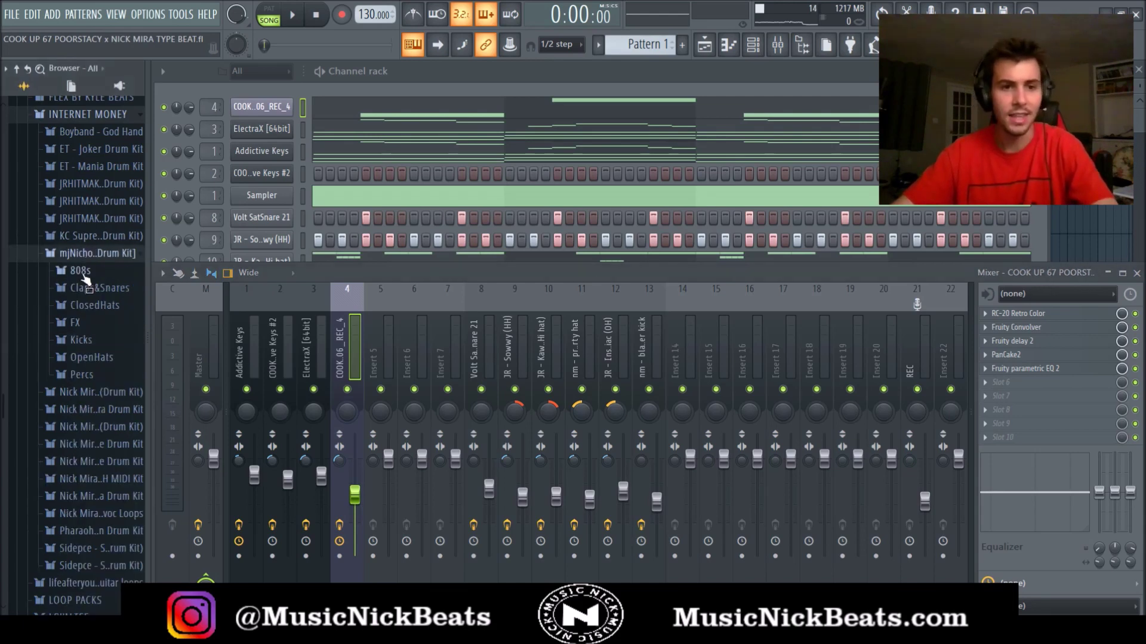
{"action": "left_click", "coordinate": [81, 270]}
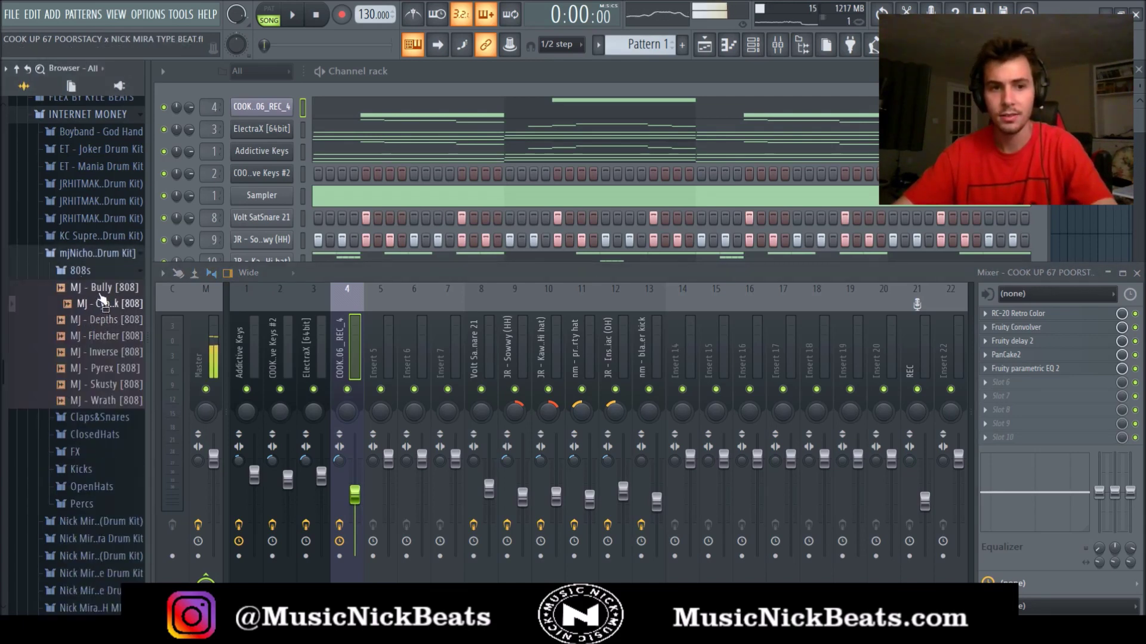
{"action": "left_click", "coordinate": [104, 336]}
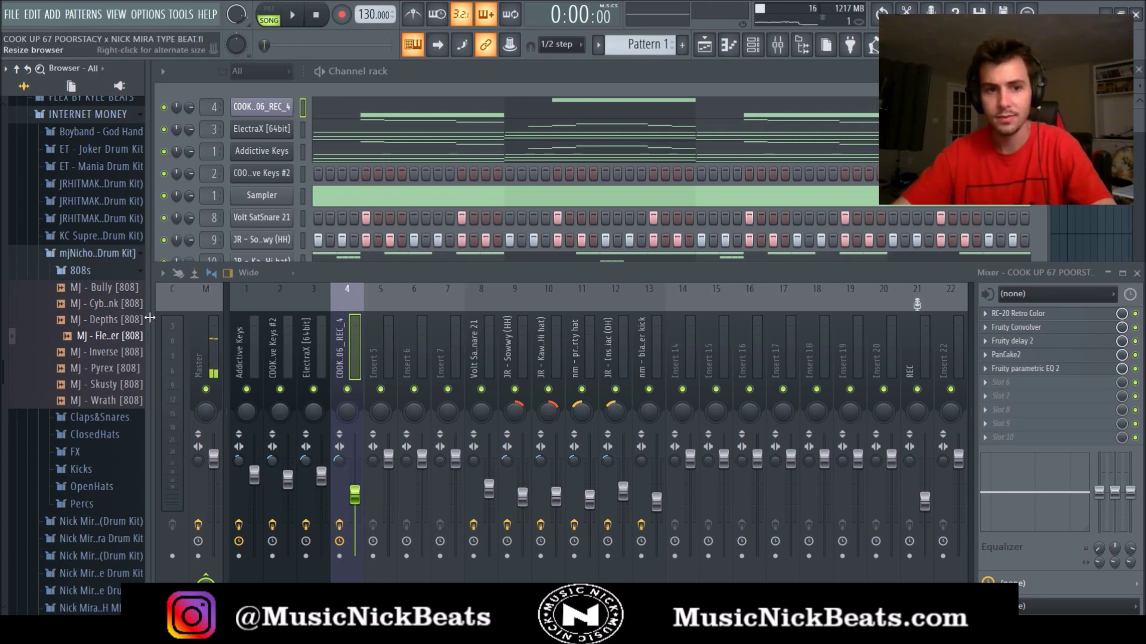
{"action": "left_click_drag", "start_coordinate": [150, 320], "coordinate": [304, 335]}
In the Fletcher 808's piano roll, lower the bar 2 notes four semitones to G#4 while the beat plays
{"action": "key", "text": "F7"}
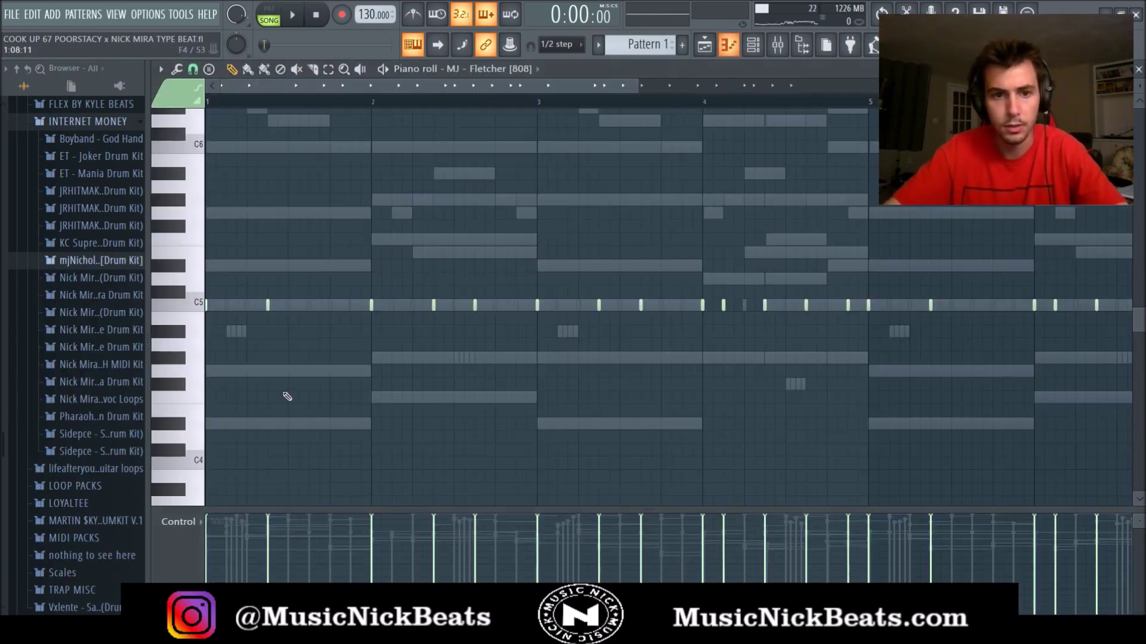
{"action": "key", "text": "space"}
{"action": "left_click_drag", "start_coordinate": [511, 323], "coordinate": [342, 300]}
{"action": "key", "text": "Down"}
{"action": "key", "text": "Down"}
{"action": "key", "text": "Down"}
{"action": "key", "text": "Down"}
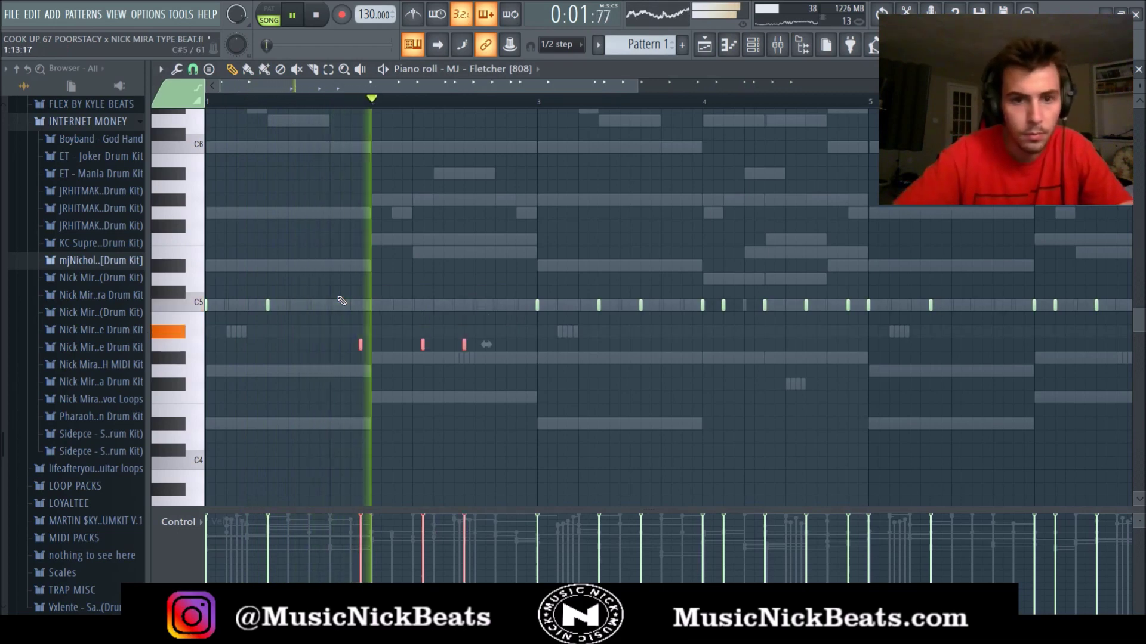
Raise the 808 notes in bar 3 to G#5 and replay the pattern from the start
{"action": "key", "text": "space"}
{"action": "left_click_drag", "start_coordinate": [666, 298], "coordinate": [489, 313]}
{"action": "key", "text": "Up"}
{"action": "key", "text": "space"}
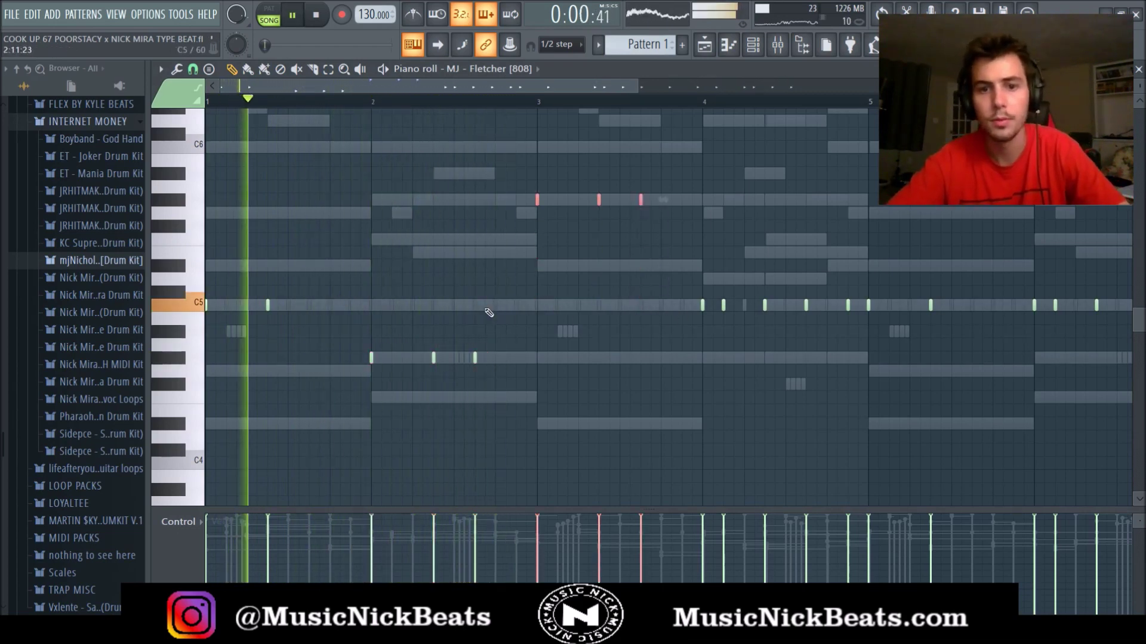
Raise the bar 4 808 notes to D5, pitch bars 6 to 8 to G#4, C6 and G#5, and close the piano roll
{"action": "scroll", "coordinate": [493, 292], "scroll_direction": "down", "scroll_amount": 1}
{"action": "scroll", "coordinate": [550, 185], "scroll_direction": "up", "scroll_amount": 2}
{"action": "left_click", "coordinate": [552, 319], "text": "ctrl"}
{"action": "left_click_drag", "start_coordinate": [551, 319], "coordinate": [385, 306]}
{"action": "key", "text": "Up"}
{"action": "key", "text": "Up"}
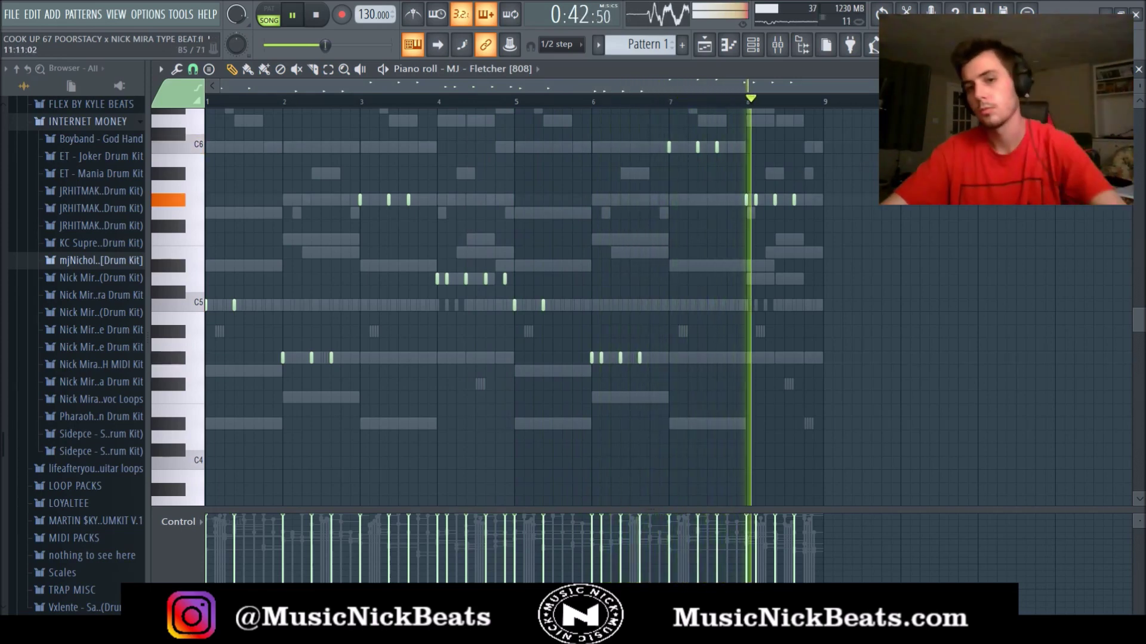
{"action": "left_click", "coordinate": [1138, 69]}
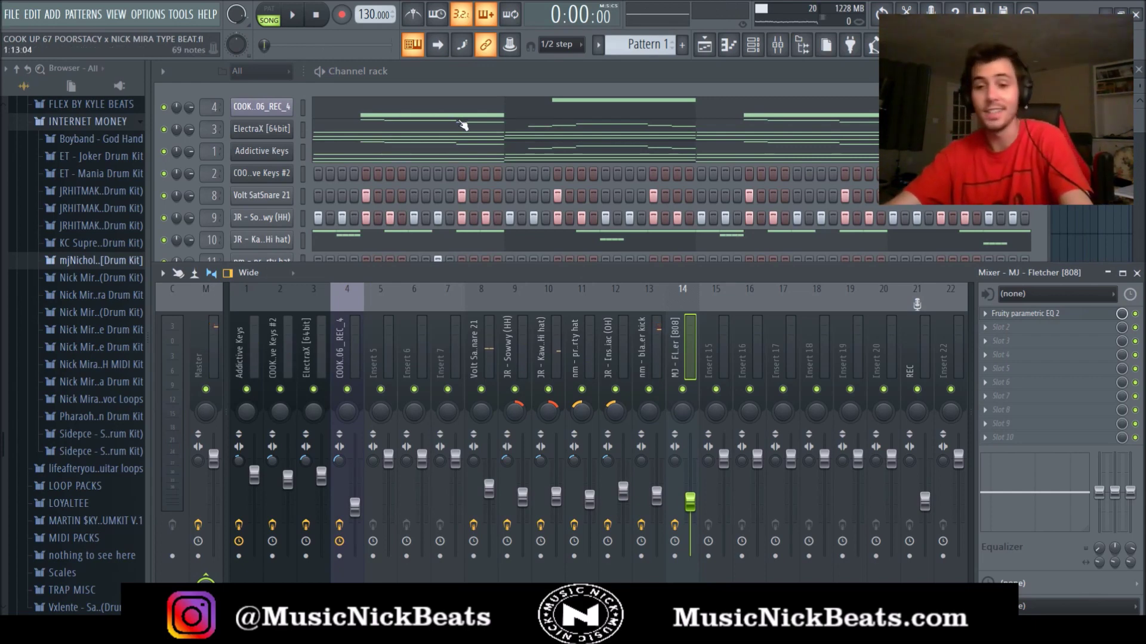
Build the Master chain with a 30Hz + 18kHz cut Fruity parametric EQ 2, a second Fruity parametric EQ 2 and a Fruity soft clipper
{"action": "left_click", "coordinate": [215, 367]}
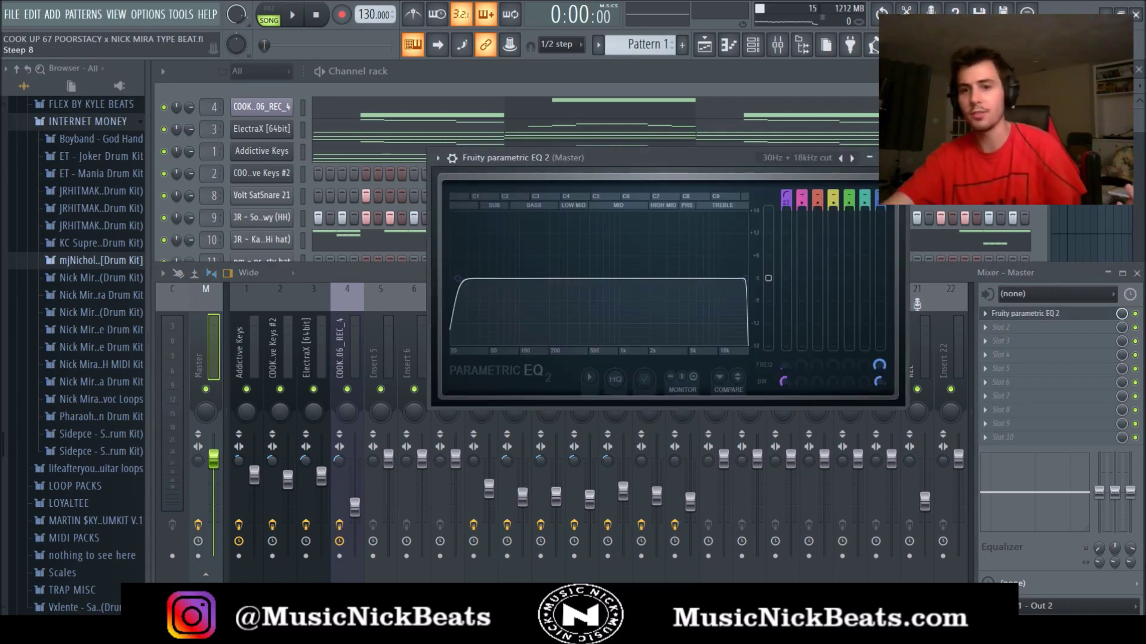
{"action": "left_click", "coordinate": [1024, 314]}
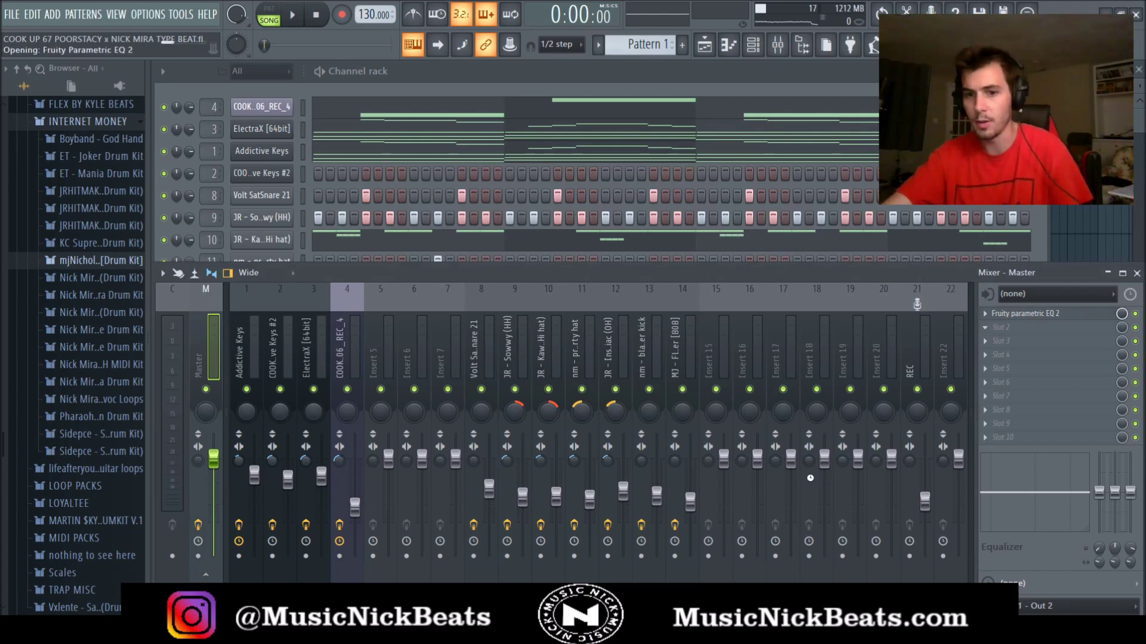
{"action": "left_click", "coordinate": [811, 483]}
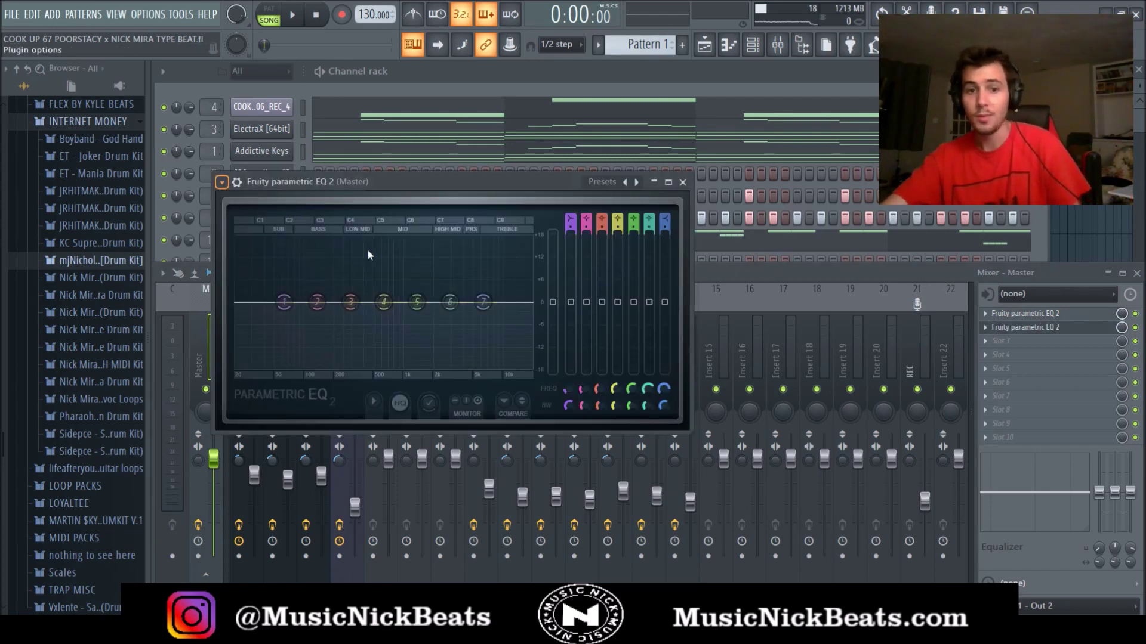
{"action": "left_click", "coordinate": [683, 182]}
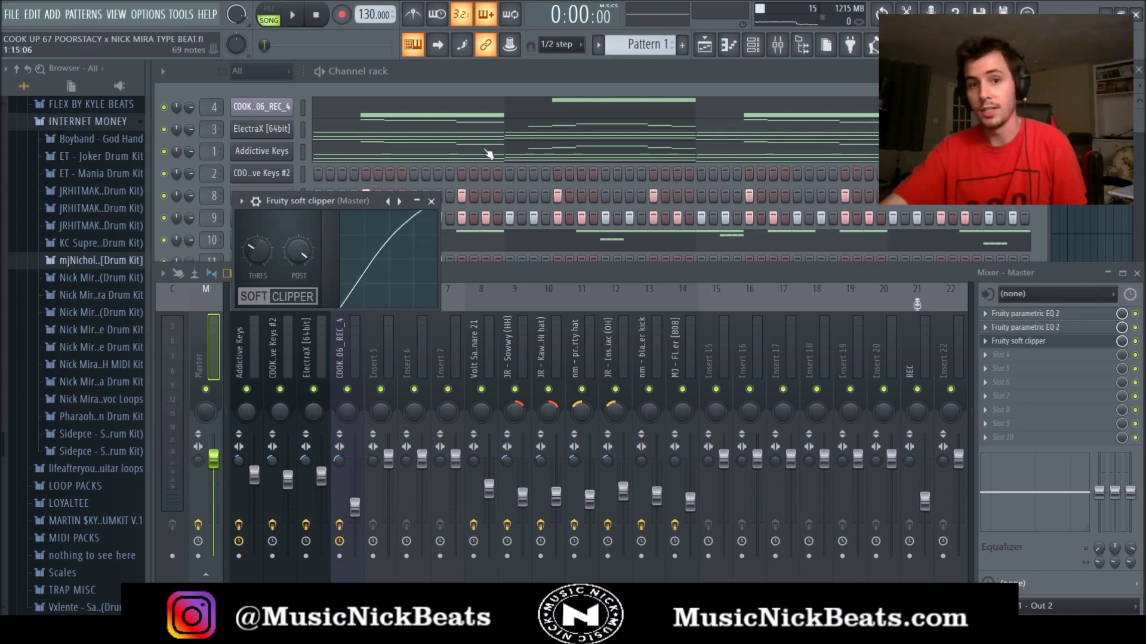
{"action": "left_click", "coordinate": [432, 202]}
Solo Addictive Keys with the reversed keys during playback, trim the Addictive Keys volume and adjust its high cut in Fruity parametric EQ 2
{"action": "right_click", "coordinate": [246, 389]}
{"action": "left_click", "coordinate": [280, 389]}
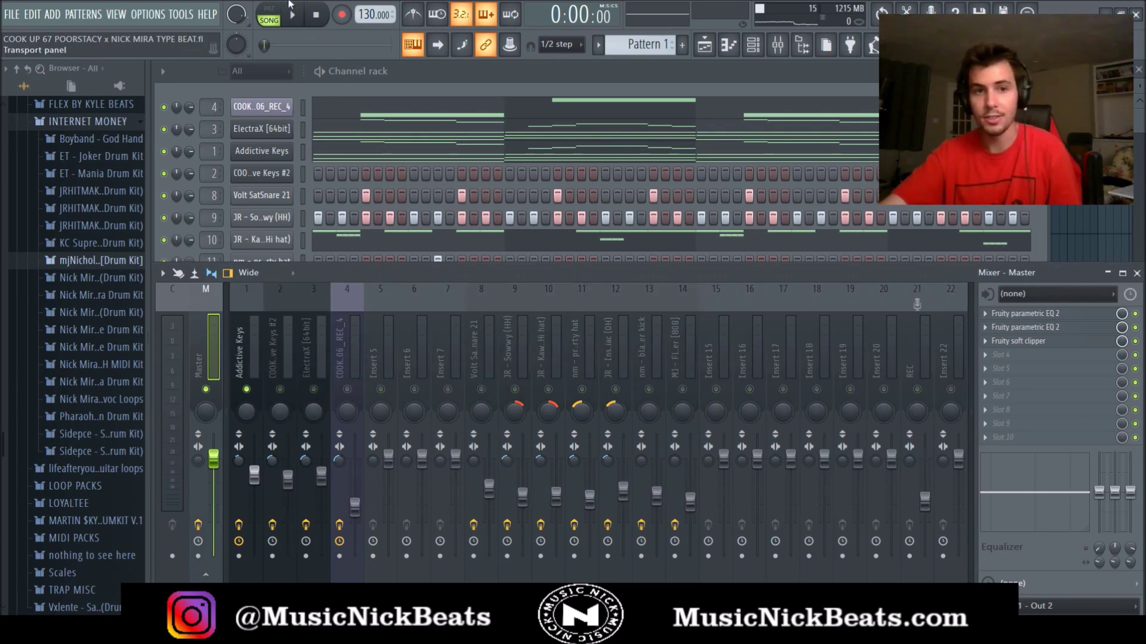
{"action": "left_click", "coordinate": [291, 13]}
{"action": "left_click", "coordinate": [288, 481]}
{"action": "left_click", "coordinate": [261, 477]}
{"action": "left_click", "coordinate": [1024, 314]}
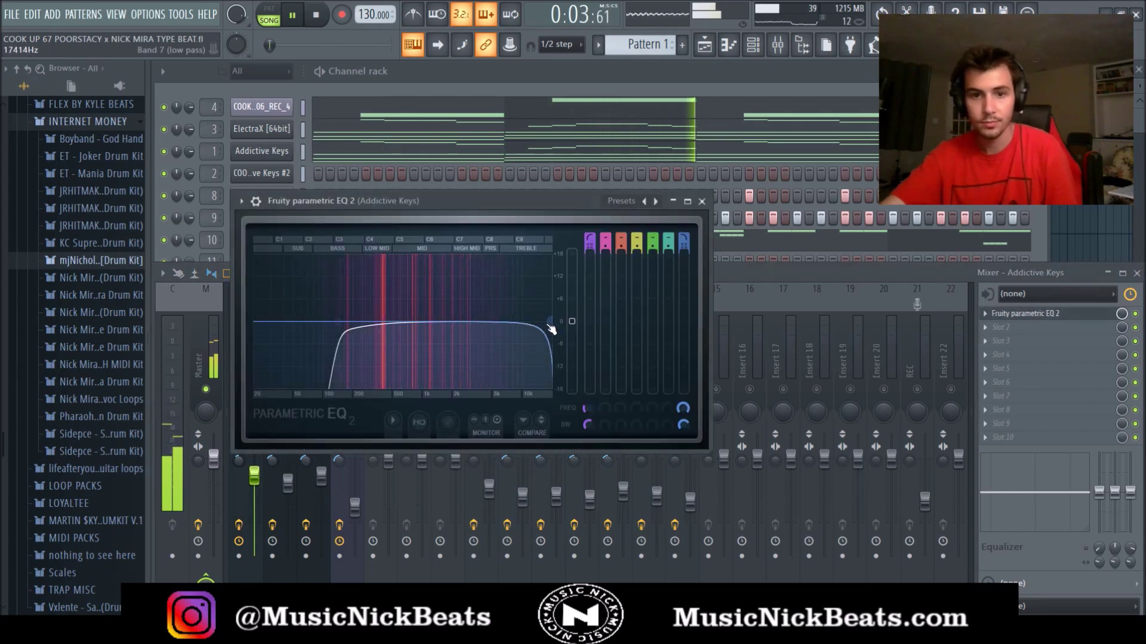
{"action": "left_click", "coordinate": [702, 201]}
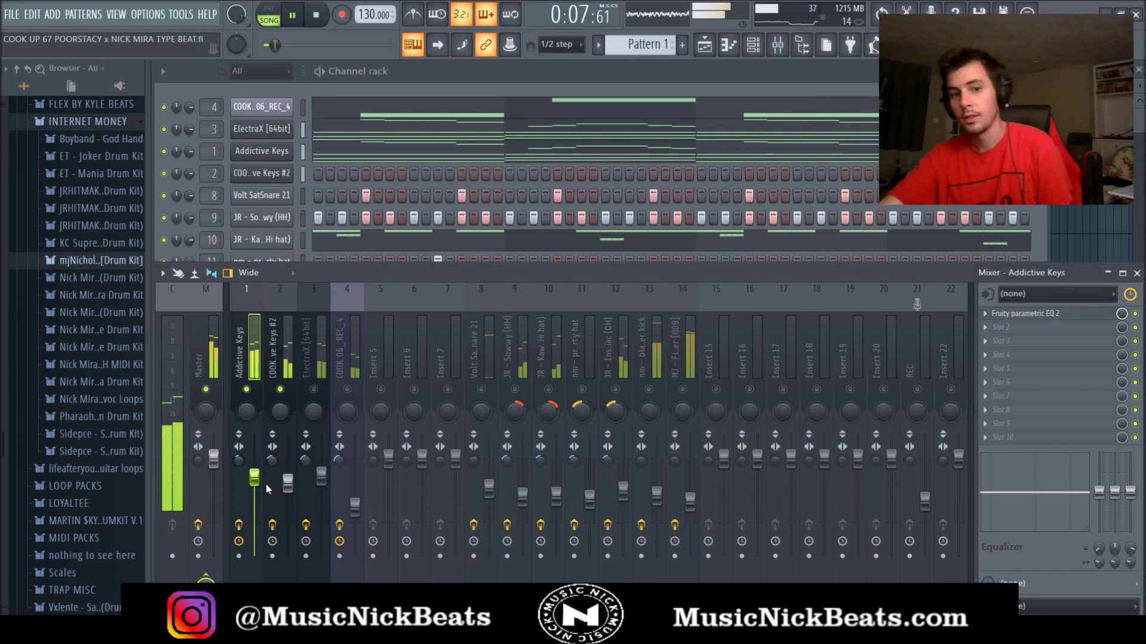
Bring in ElectraX and the vocal chop, slightly lower both and the reversed keys, and check ElectraX's Fruity parametric EQ 2
{"action": "left_click", "coordinate": [279, 472]}
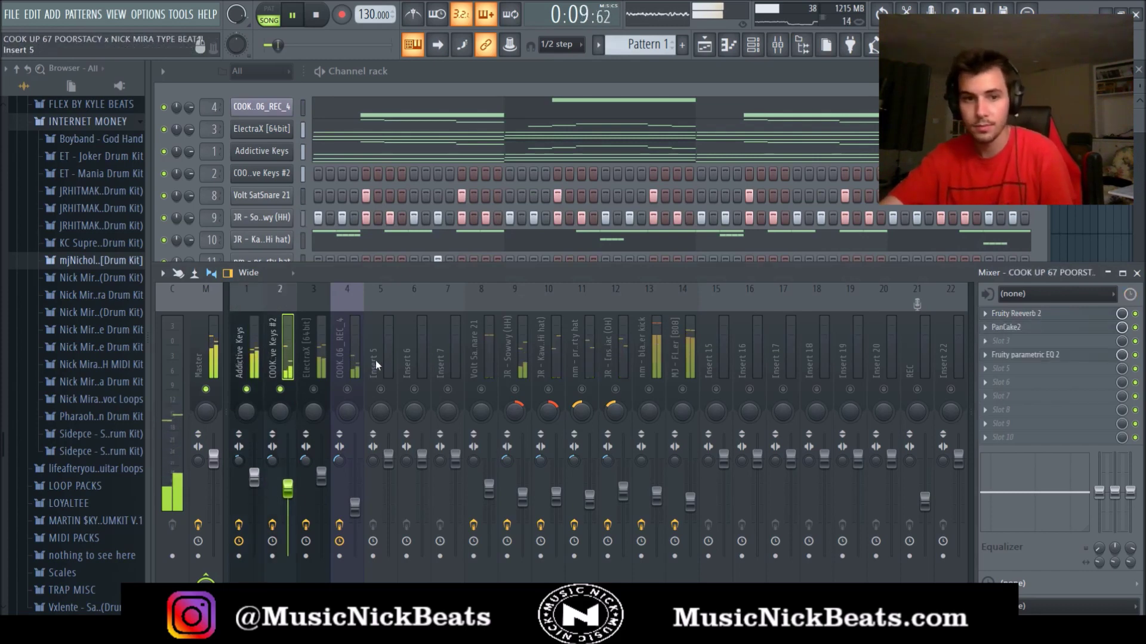
{"action": "left_click", "coordinate": [313, 389]}
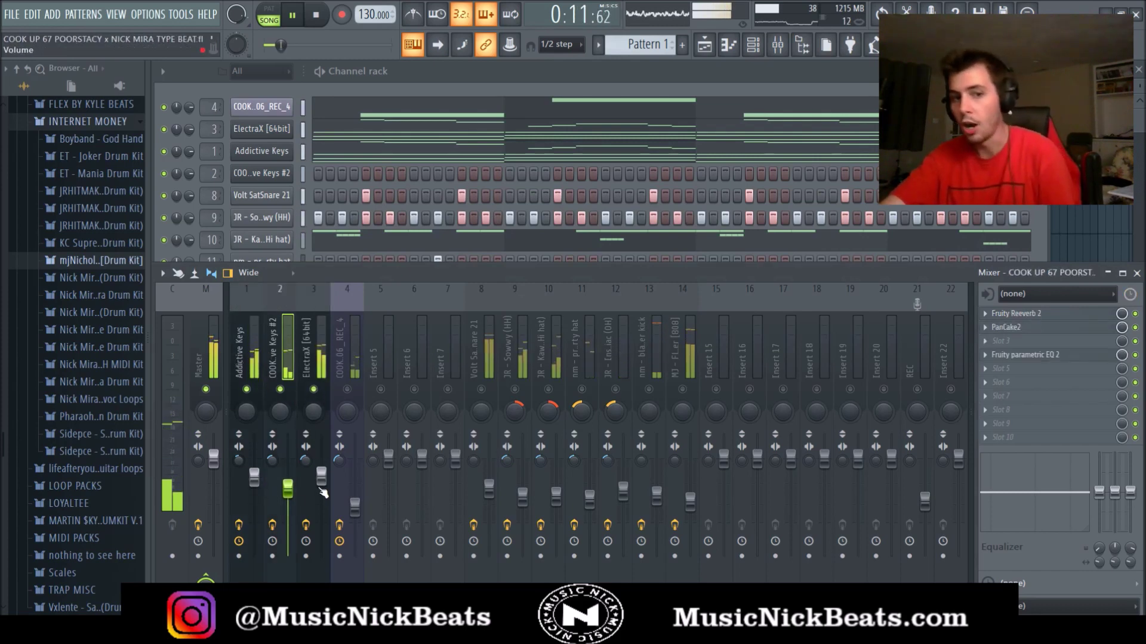
{"action": "left_click", "coordinate": [357, 509]}
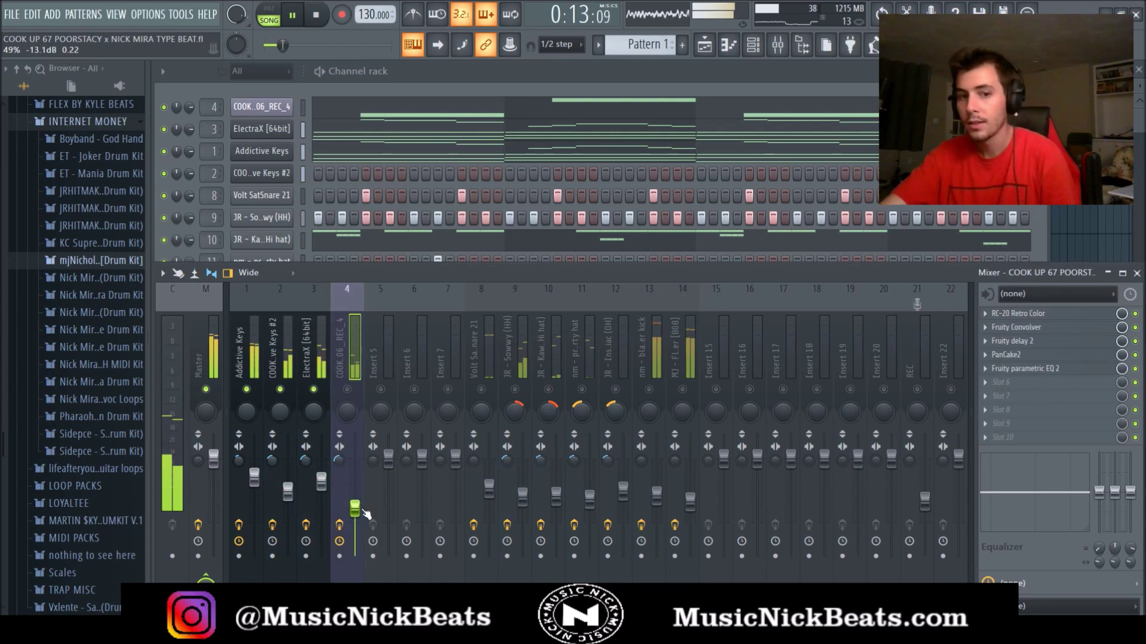
{"action": "left_click", "coordinate": [347, 389]}
{"action": "left_click", "coordinate": [317, 357]}
{"action": "left_click", "coordinate": [1033, 313]}
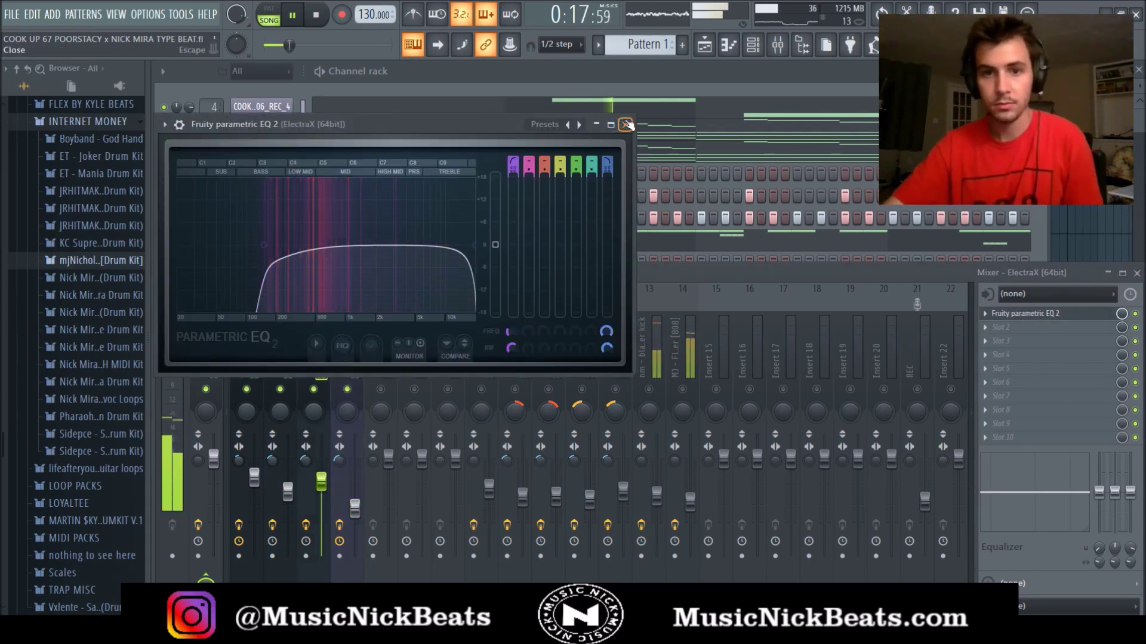
{"action": "left_click", "coordinate": [625, 124]}
{"action": "left_click", "coordinate": [354, 507]}
Switch the snare, hi-hat and open hat tracks back on and rebalance their volumes against the melody
{"action": "left_click", "coordinate": [481, 389]}
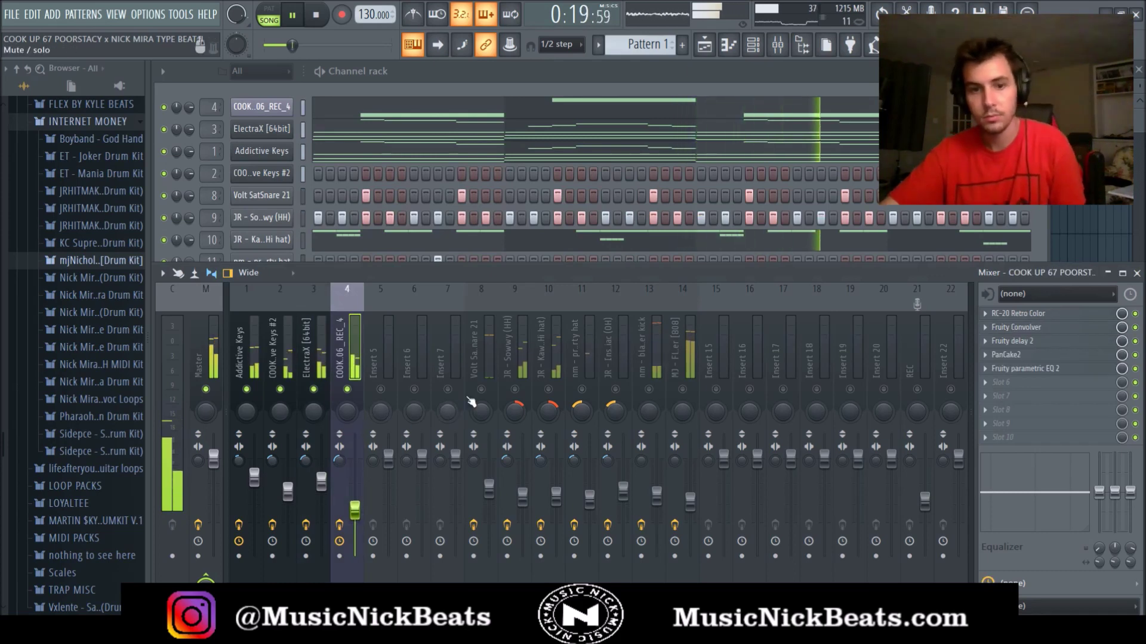
{"action": "left_click", "coordinate": [488, 486]}
{"action": "left_click", "coordinate": [1025, 314]}
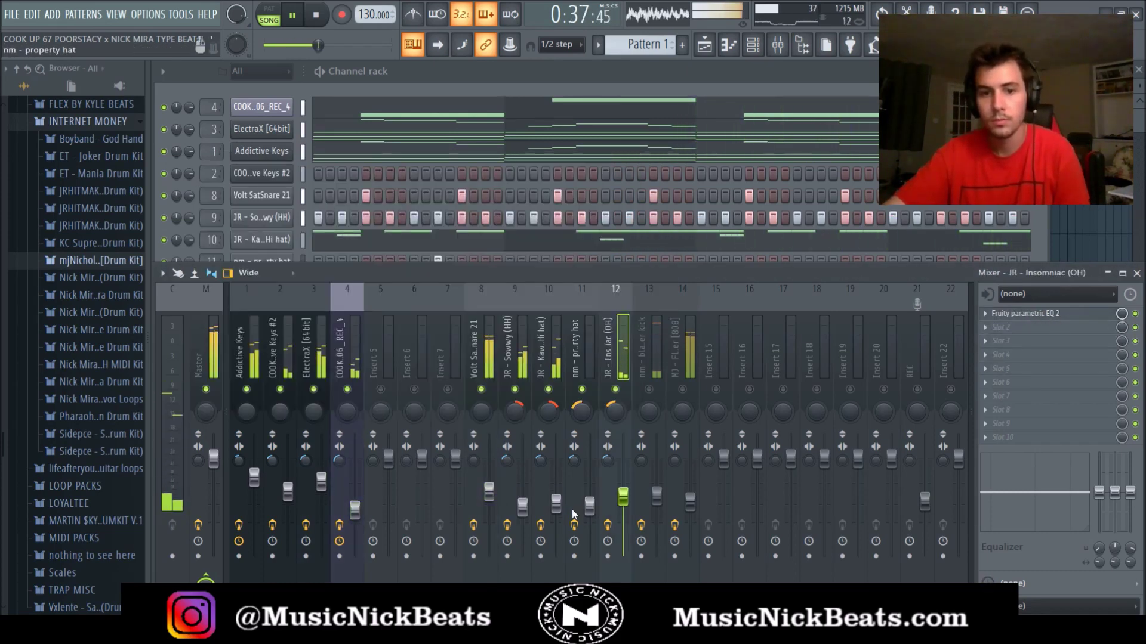
{"action": "left_click_drag", "start_coordinate": [555, 480], "coordinate": [556, 482]}
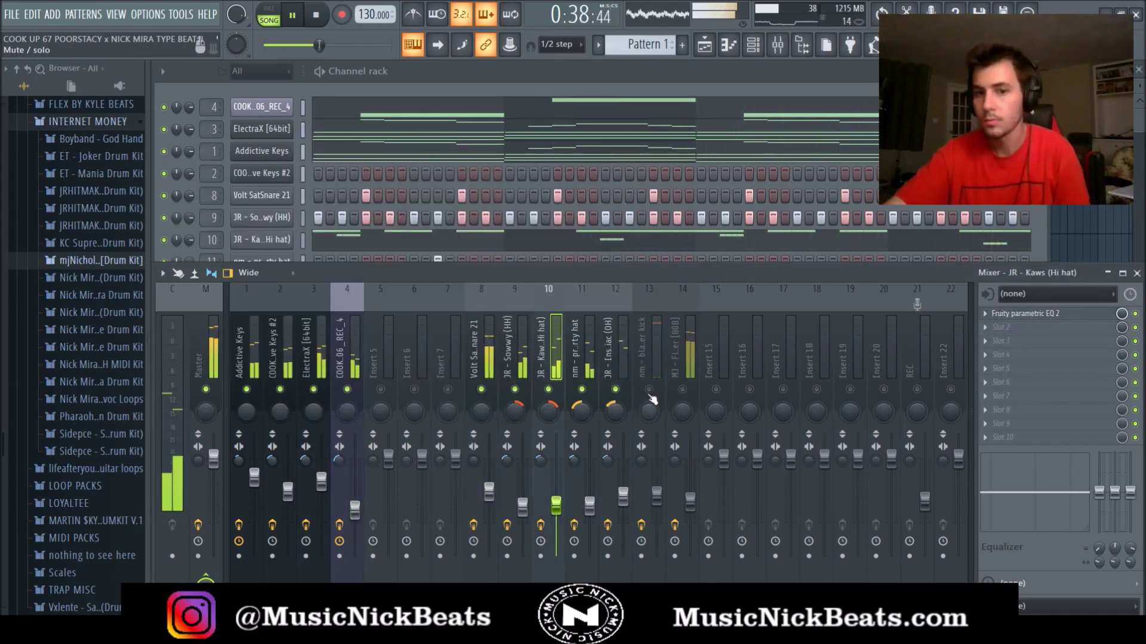
Switch the blackpanther kick and Fletcher 808 back on, lower both volumes and fine-tune the snare level
{"action": "left_click", "coordinate": [683, 418]}
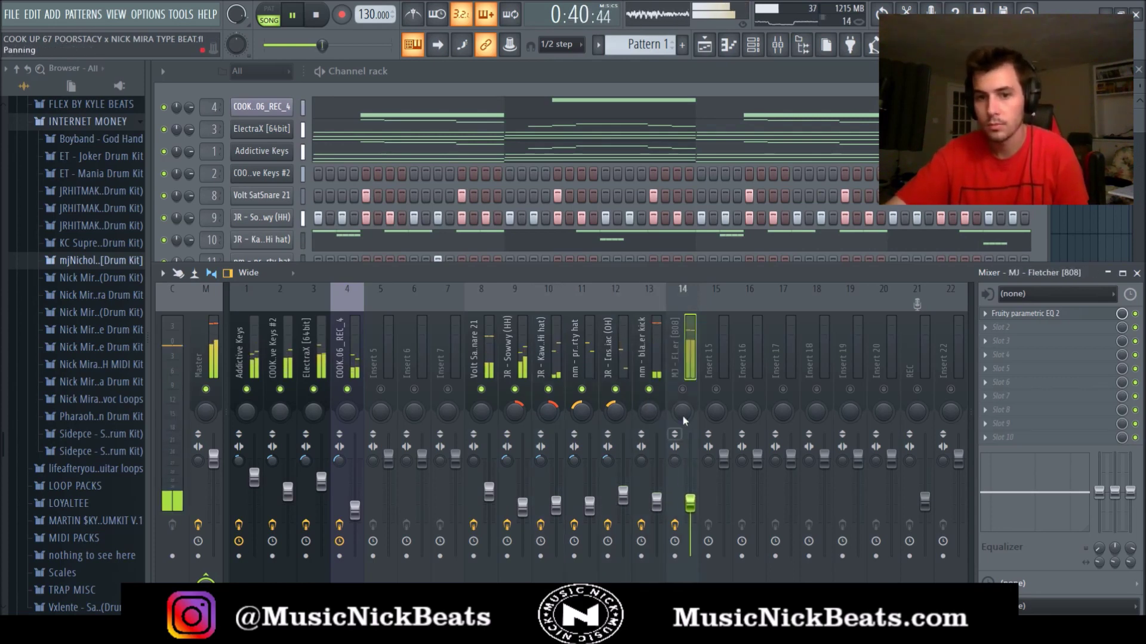
{"action": "left_click", "coordinate": [656, 502]}
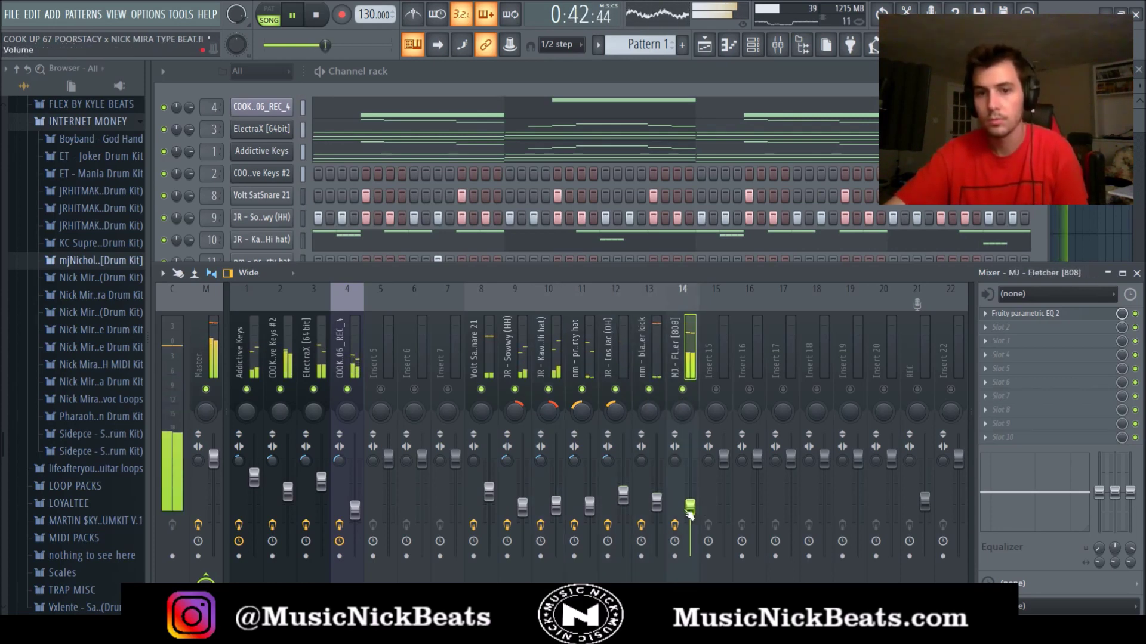
{"action": "left_click_drag", "start_coordinate": [691, 509], "coordinate": [691, 521]}
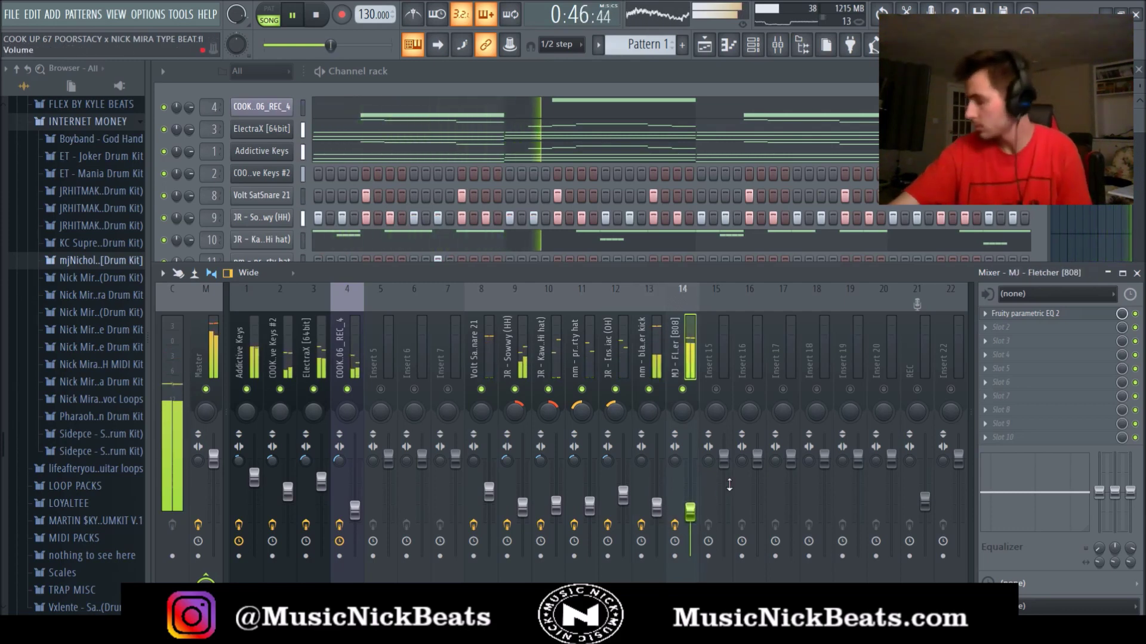
{"action": "left_click", "coordinate": [489, 493]}
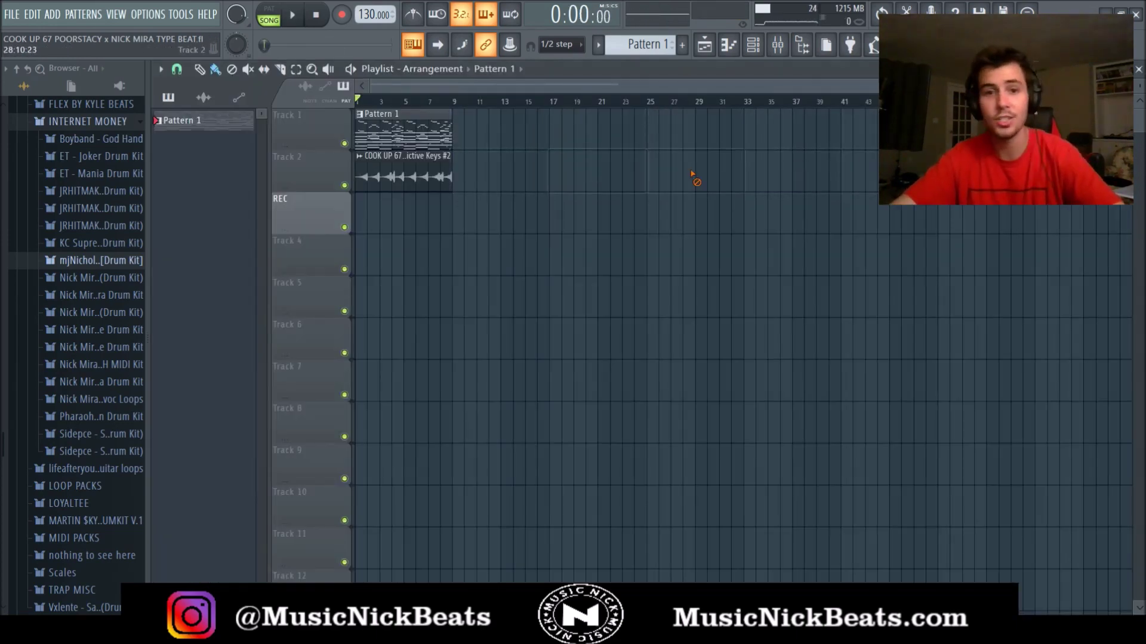
Arrange the per-channel clips so ElectraX enters at bar 5, and remove the ElectraX and vocal chop clips from bars 9 to 16
{"action": "key", "text": "space"}
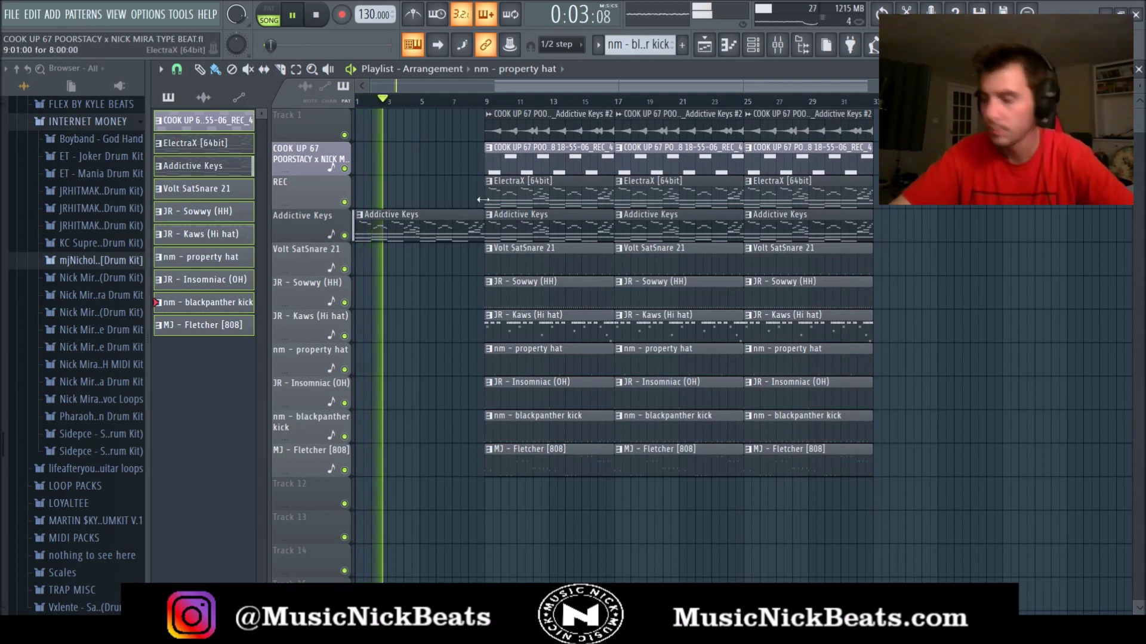
{"action": "left_click", "coordinate": [376, 189]}
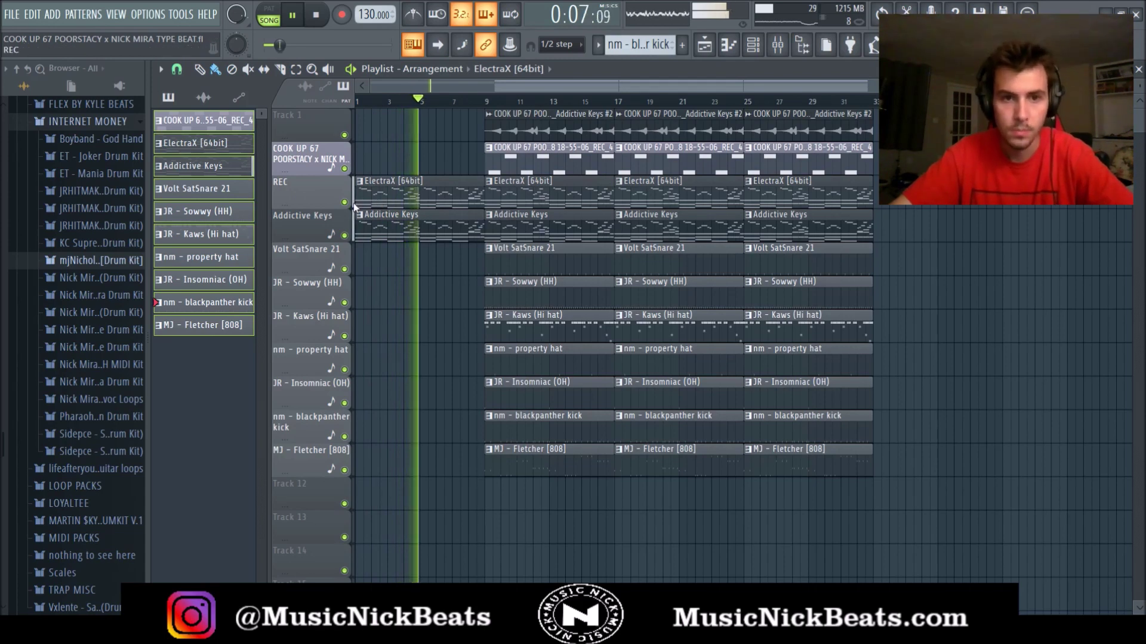
{"action": "left_click_drag", "start_coordinate": [356, 199], "coordinate": [421, 200]}
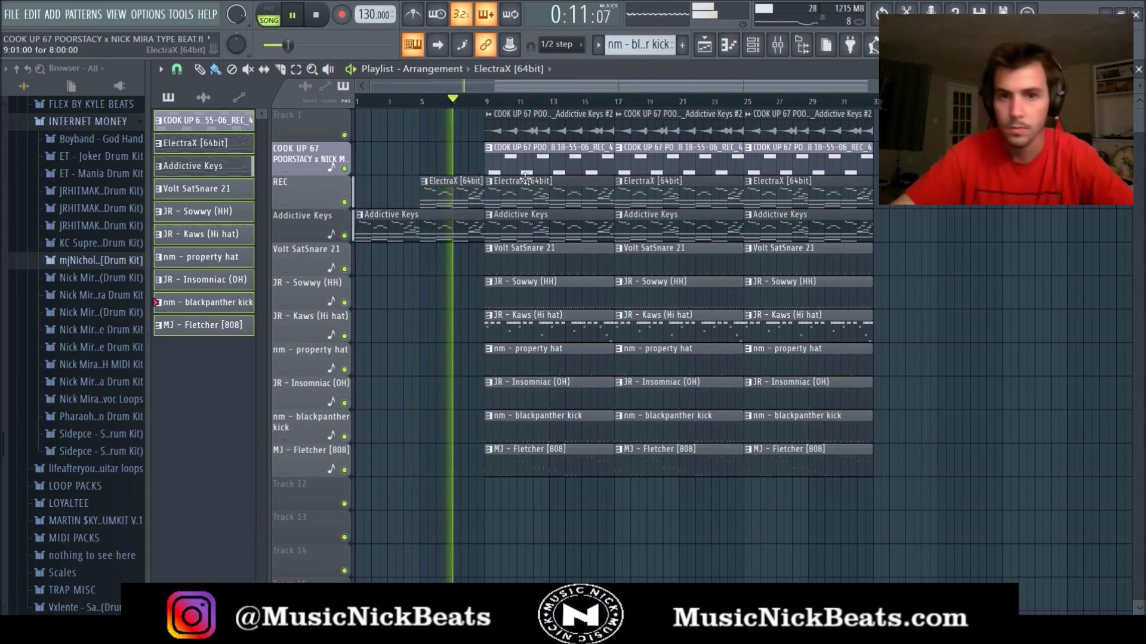
{"action": "right_click", "coordinate": [561, 198]}
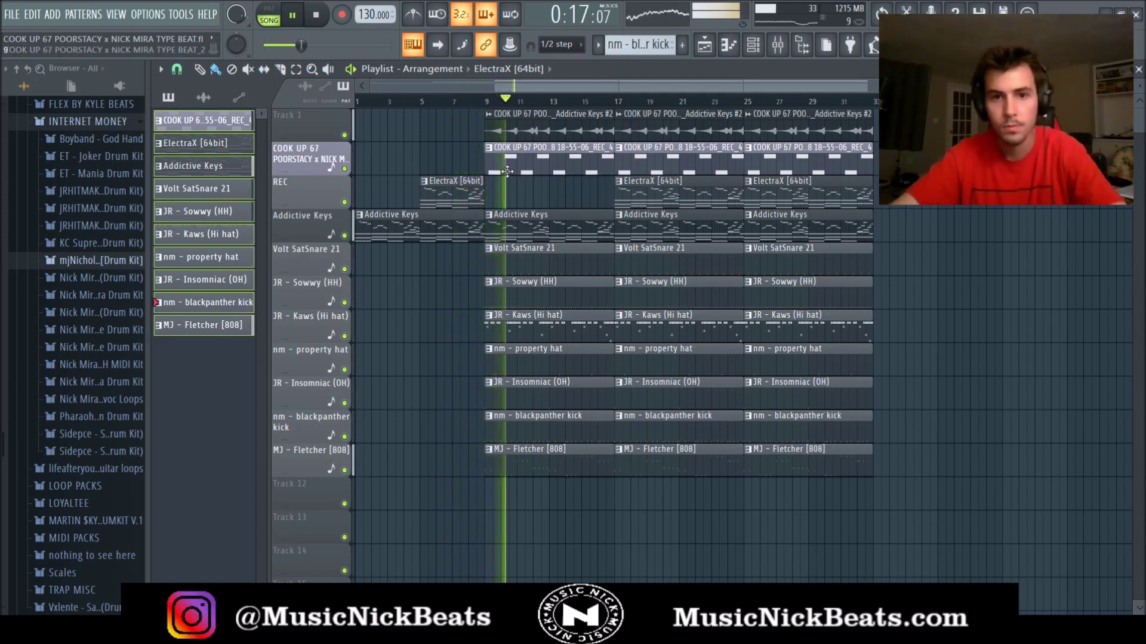
{"action": "right_click", "coordinate": [534, 175]}
Lower the vocal chop slightly and fine-tune the reversed keys volume in the mixer while the arrangement plays
{"action": "key", "text": "F6"}
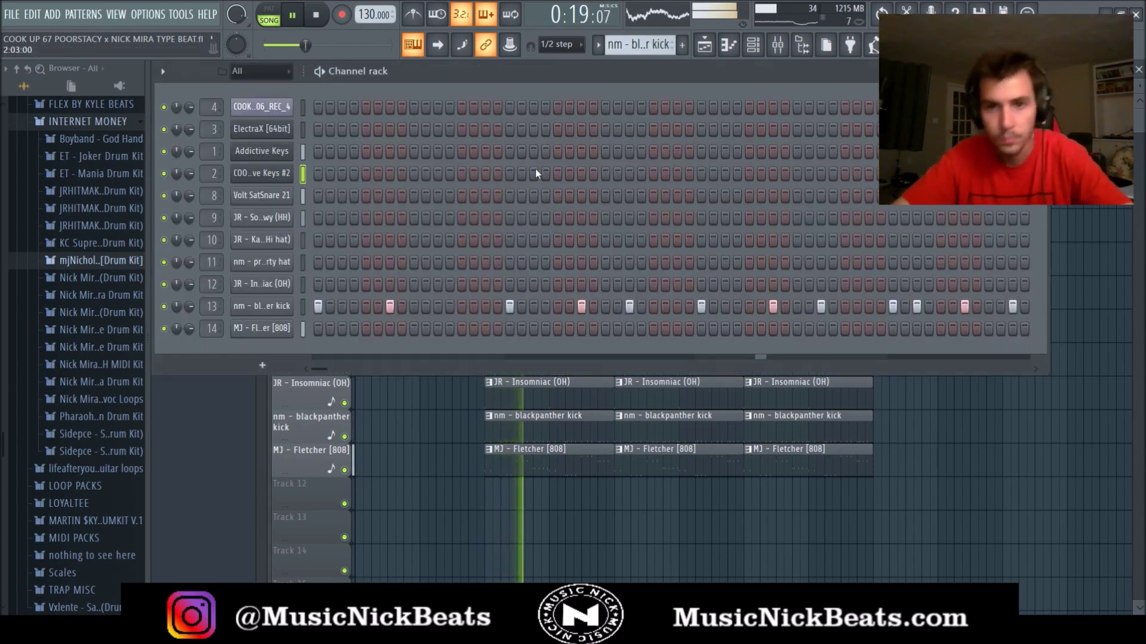
{"action": "key", "text": "F9"}
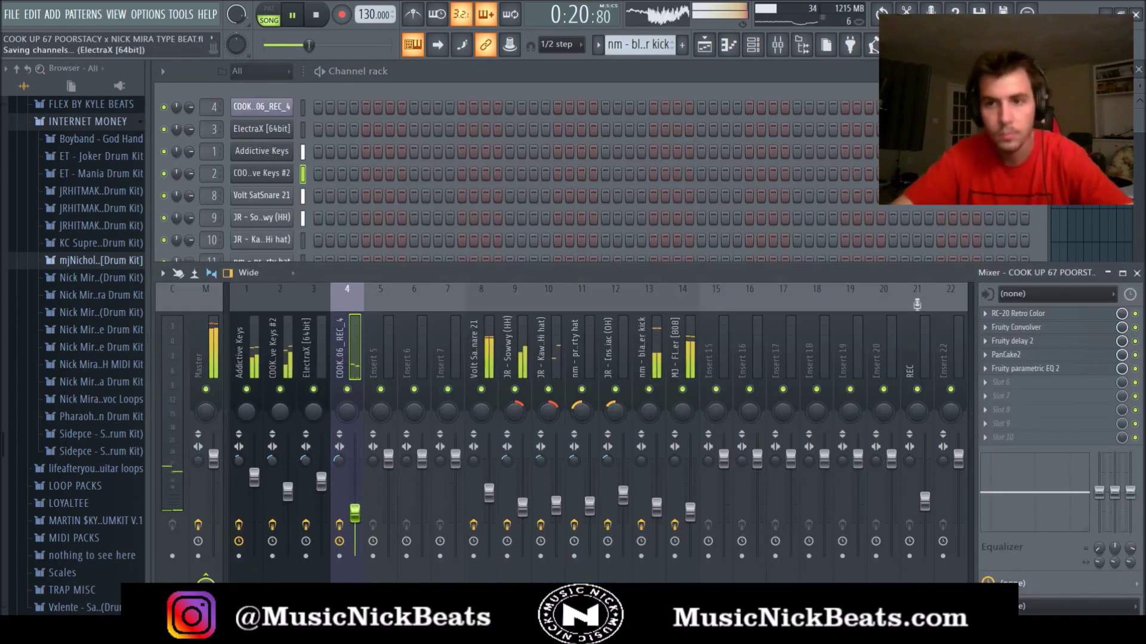
{"action": "key", "text": "F5"}
{"action": "key", "text": "F6"}
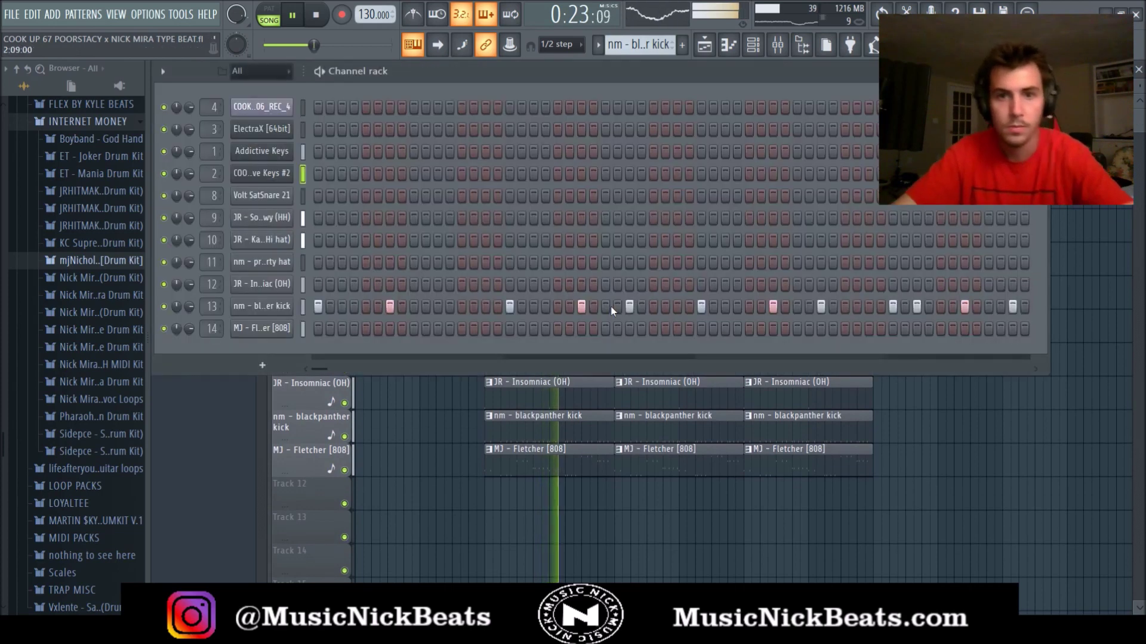
{"action": "key", "text": "F9"}
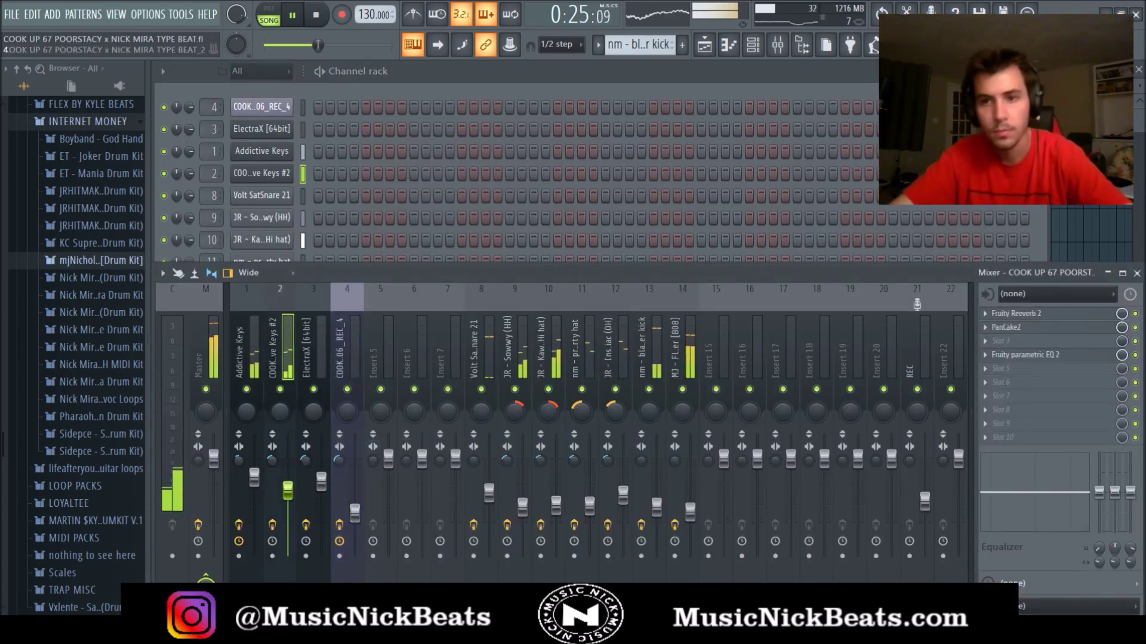
Raise the vocal chop track's volume slightly to -13.5 dB and inspect its Fruity parametric EQ 2 curve
{"action": "key", "text": "F5"}
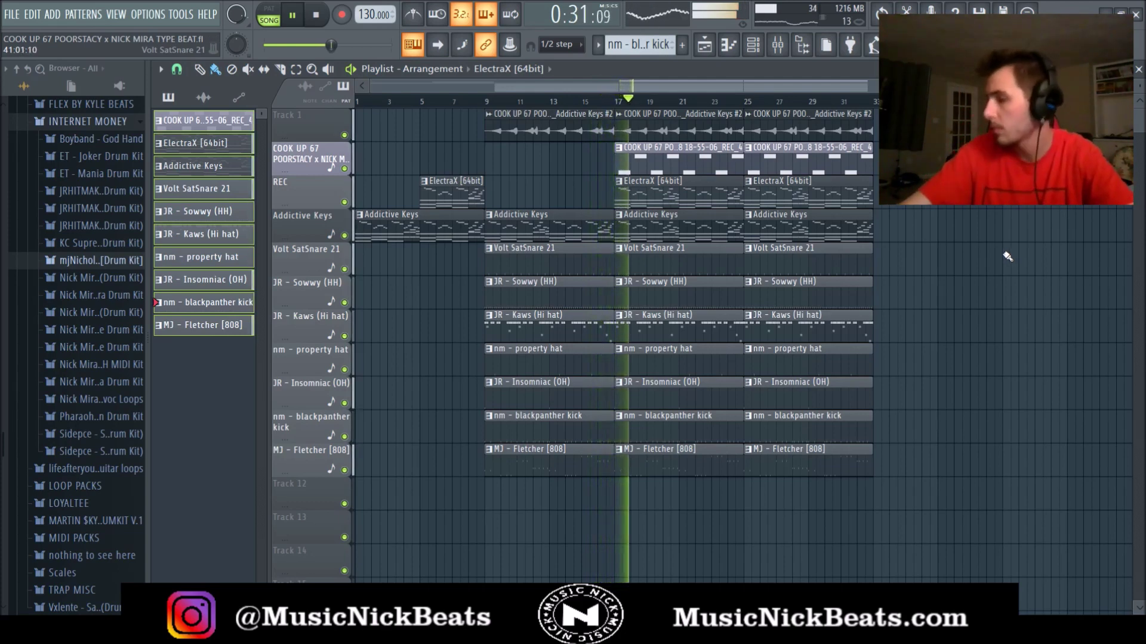
{"action": "key", "text": "F6"}
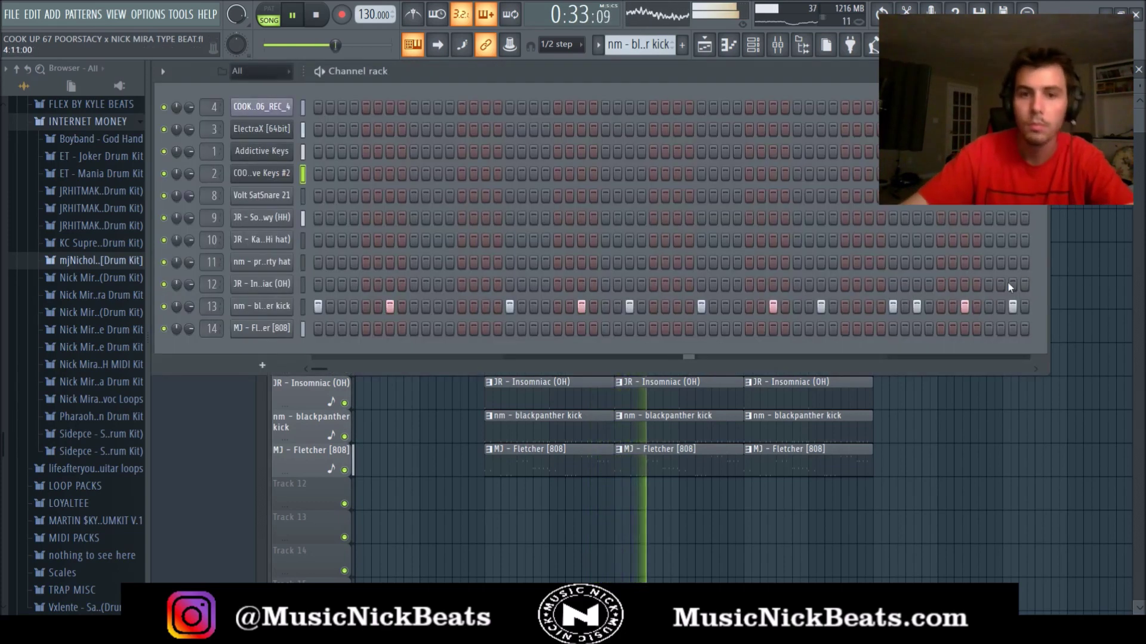
{"action": "key", "text": "F9"}
{"action": "left_click", "coordinate": [355, 512]}
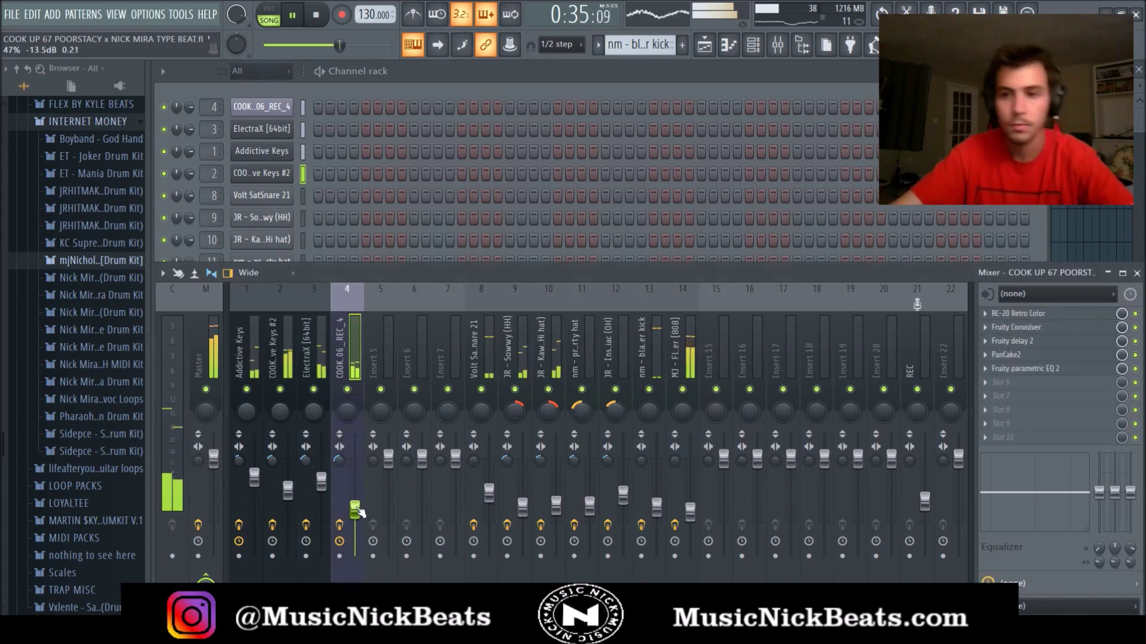
{"action": "left_click", "coordinate": [1049, 369]}
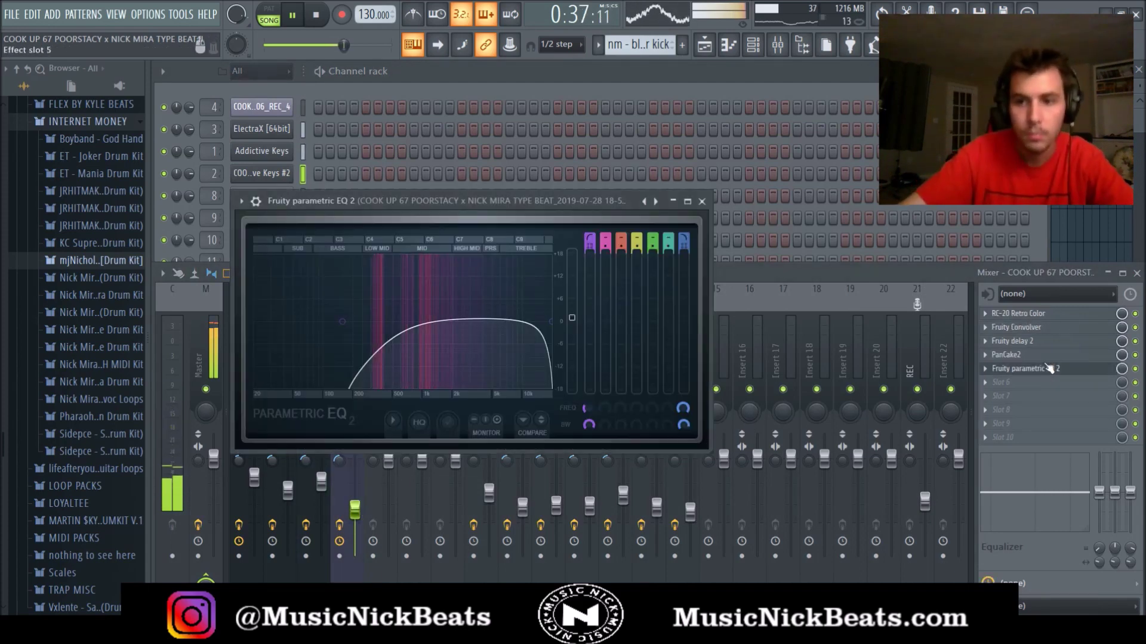
{"action": "key", "text": "Escape"}
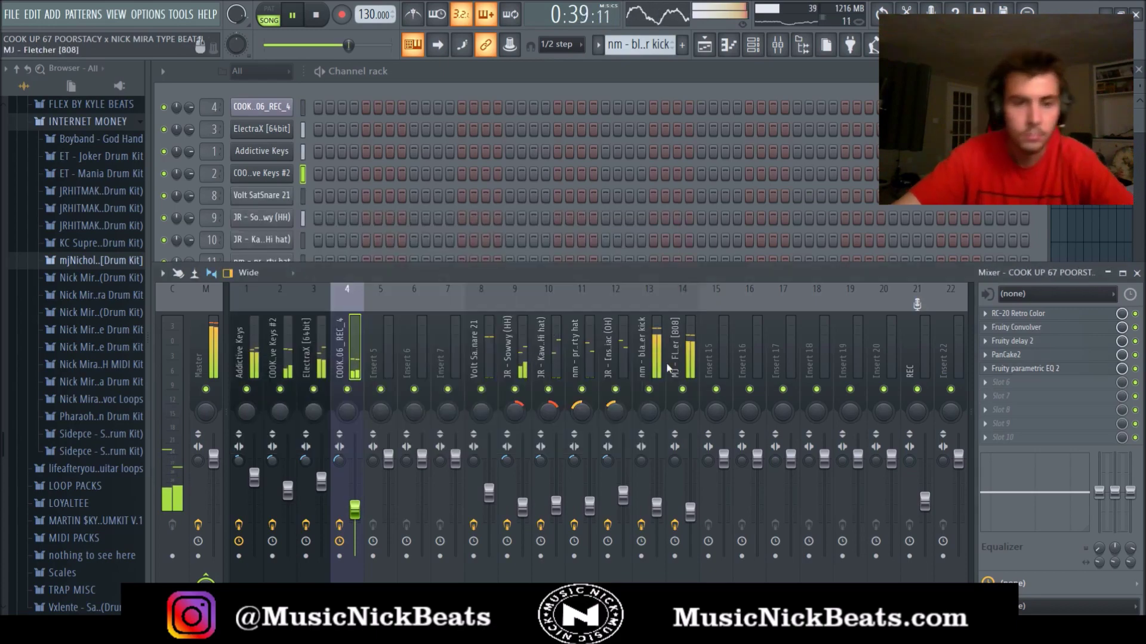
{"action": "left_click", "coordinate": [1026, 369]}
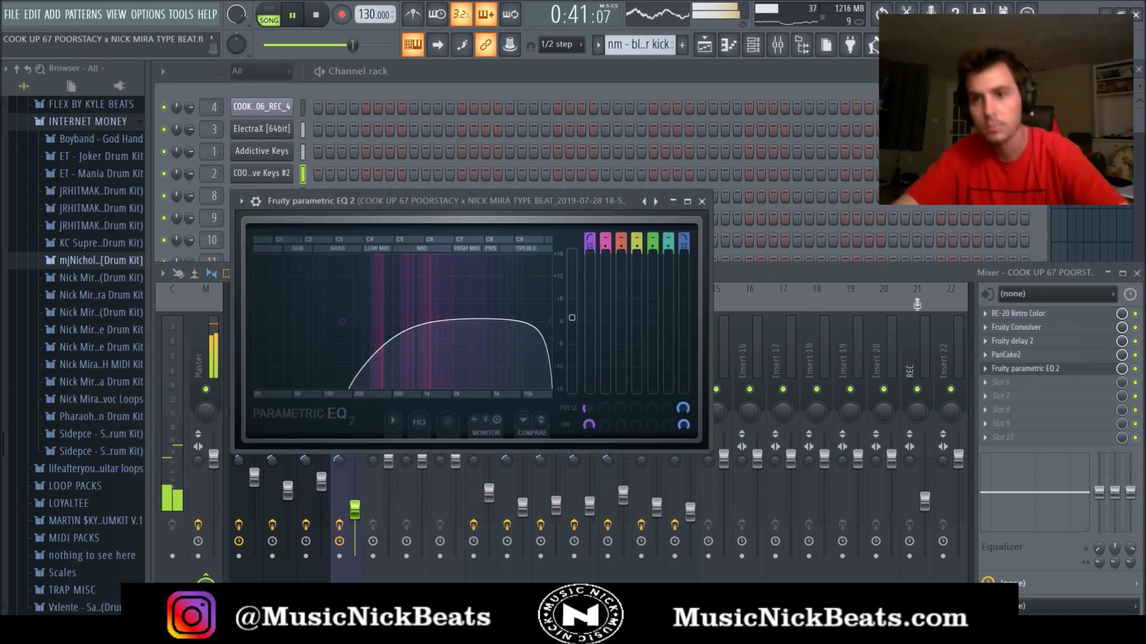
{"action": "left_click", "coordinate": [702, 201]}
Remove the vocal chop, reversed keys and ElectraX clips from bars 25 to 32, leaving Addictive Keys there
{"action": "key", "text": "F5"}
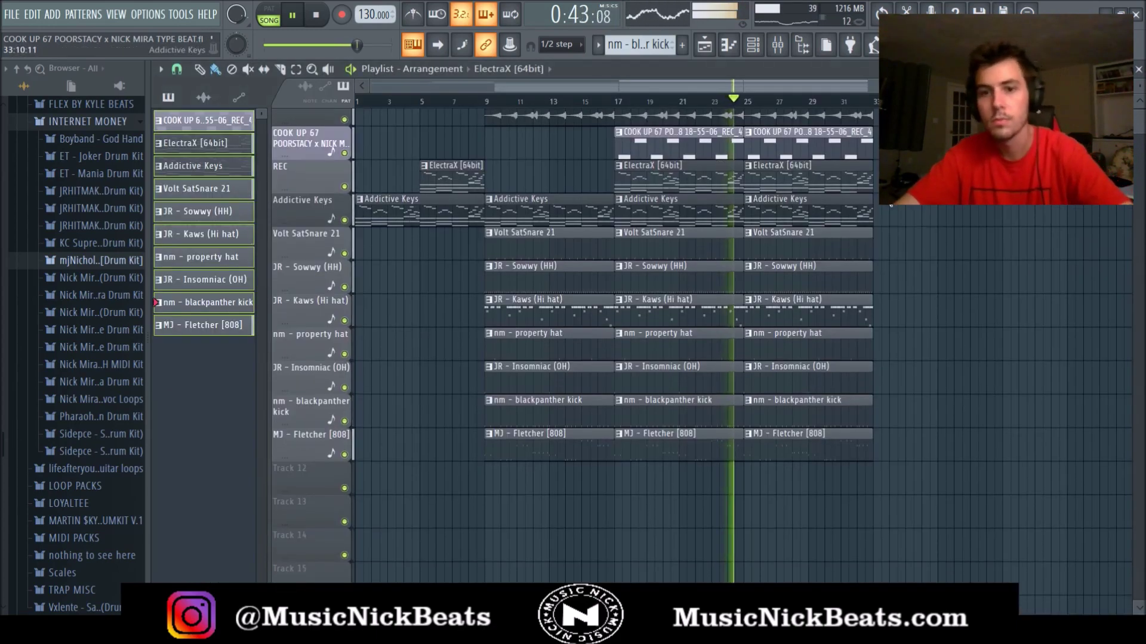
{"action": "key", "text": "space"}
{"action": "scroll", "coordinate": [528, 168], "scroll_direction": "up", "scroll_amount": 5}
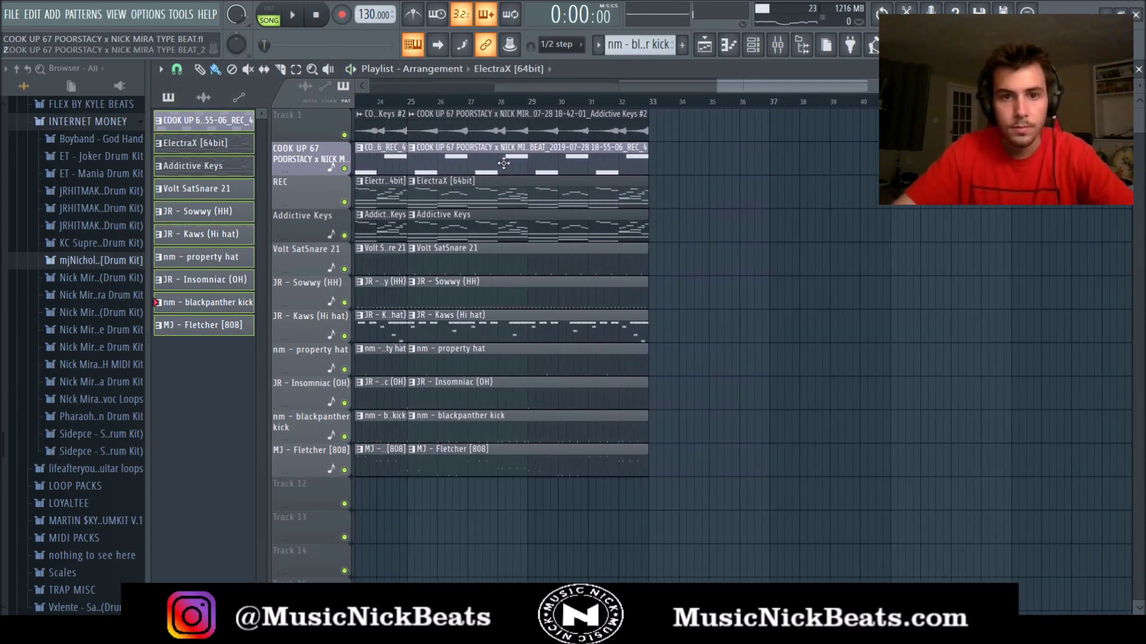
{"action": "right_click", "coordinate": [528, 169]}
{"action": "left_click_drag", "start_coordinate": [775, 86], "coordinate": [708, 87]}
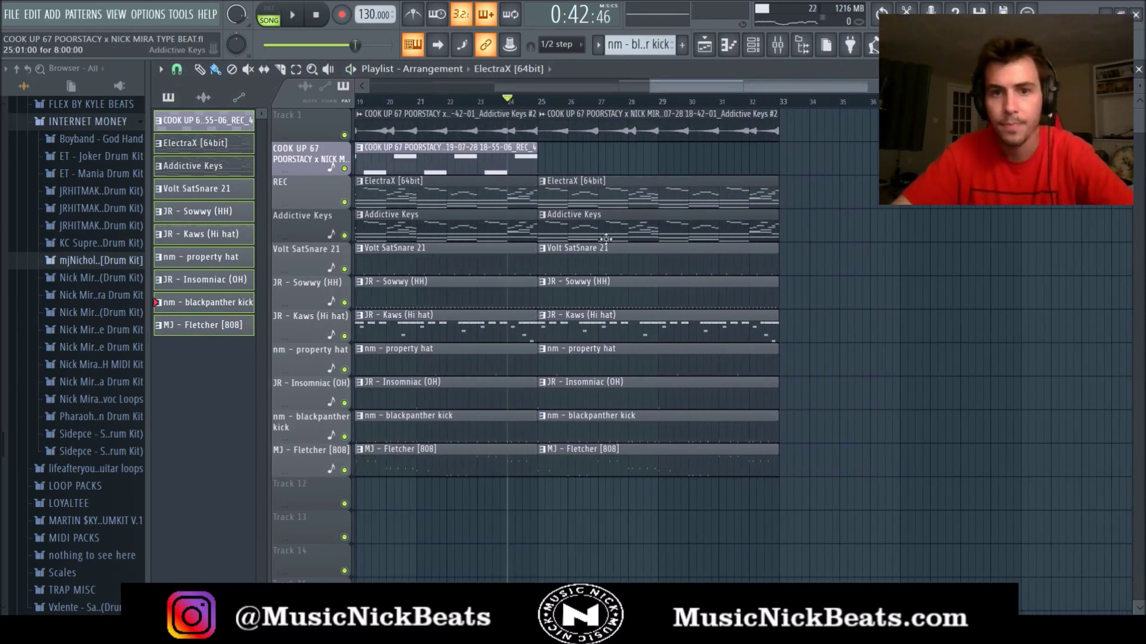
{"action": "right_click", "coordinate": [577, 131]}
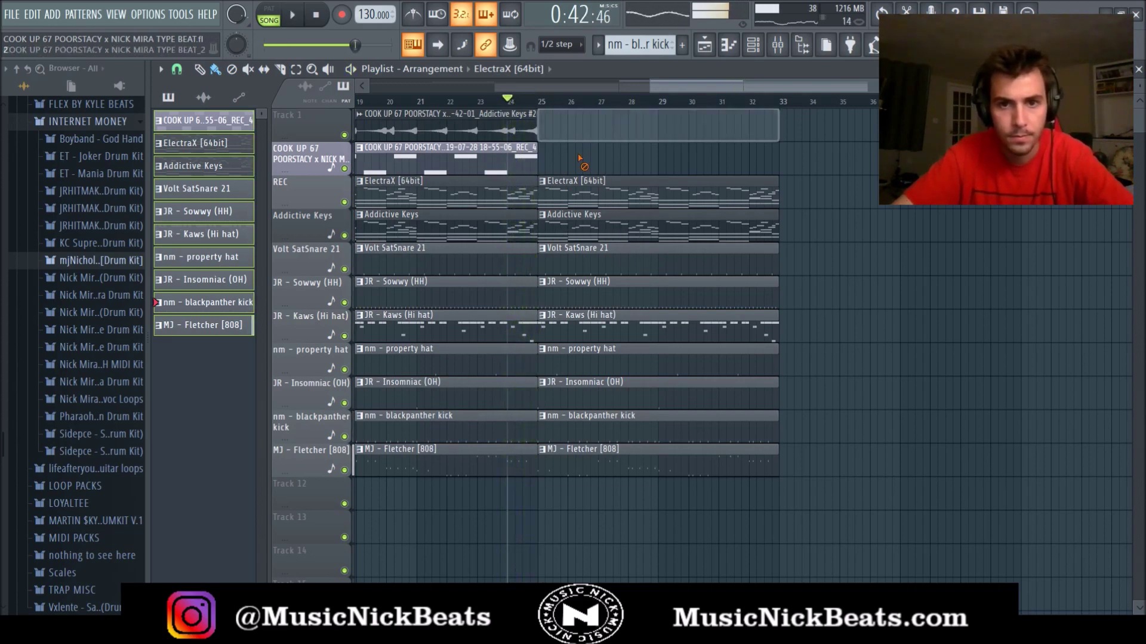
{"action": "right_click", "coordinate": [574, 203]}
Trim the start of the bar 25 drum and 808 clips so they enter at 25:13, after the Addictive Keys
{"action": "left_click_drag", "start_coordinate": [589, 496], "coordinate": [561, 272]}
{"action": "key", "text": "space"}
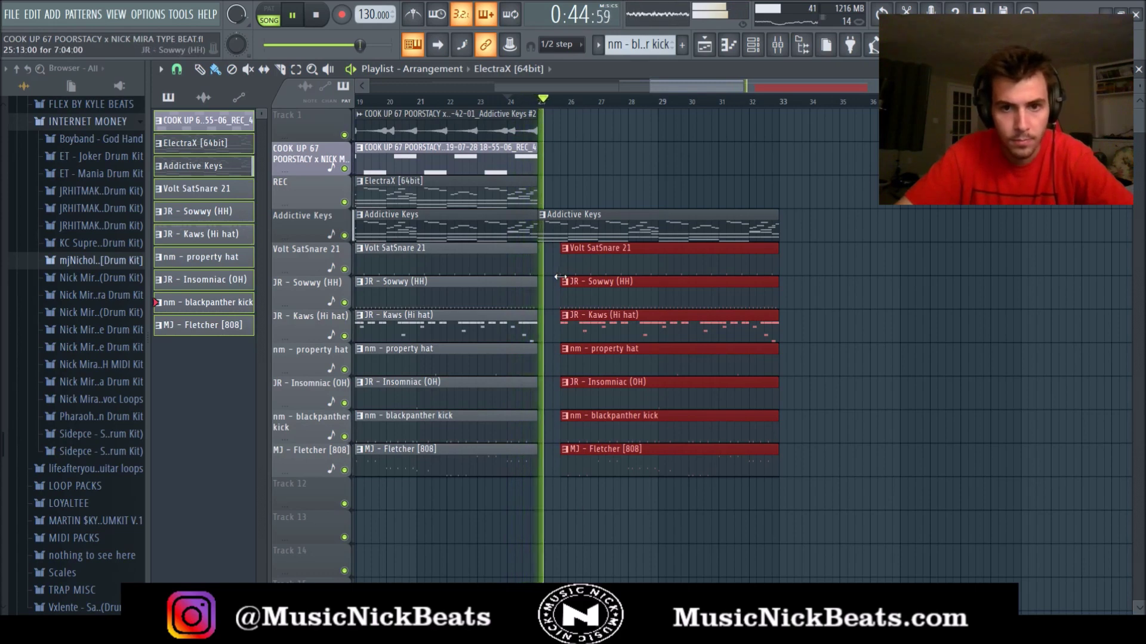
{"action": "scroll", "coordinate": [559, 269], "scroll_direction": "up", "scroll_amount": 3}
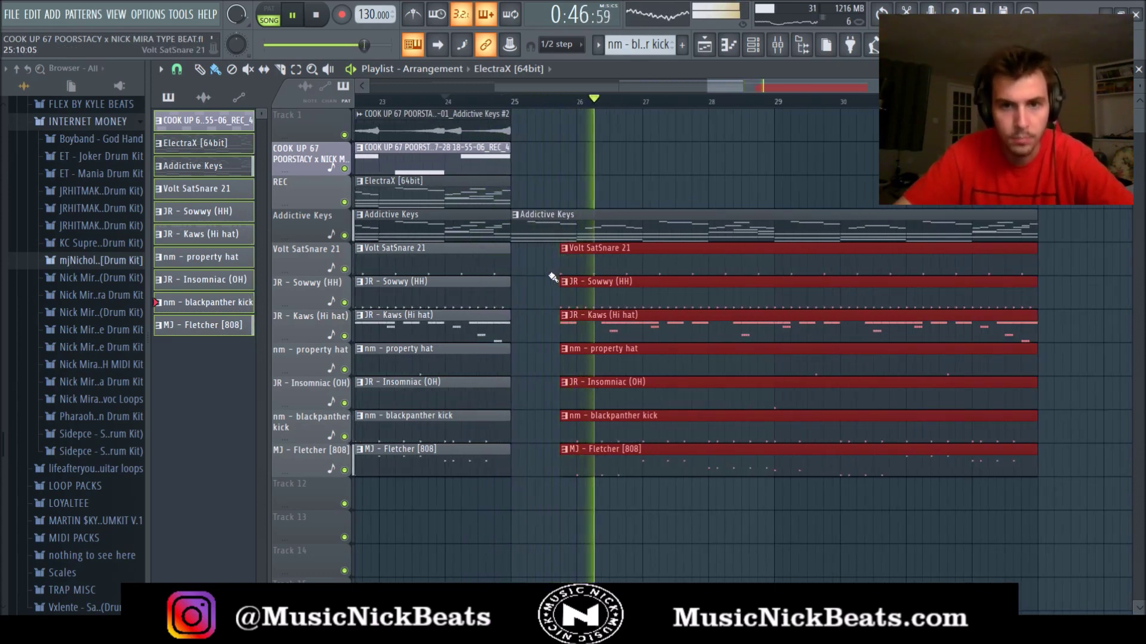
{"action": "scroll", "coordinate": [564, 262], "scroll_direction": "down", "scroll_amount": 3}
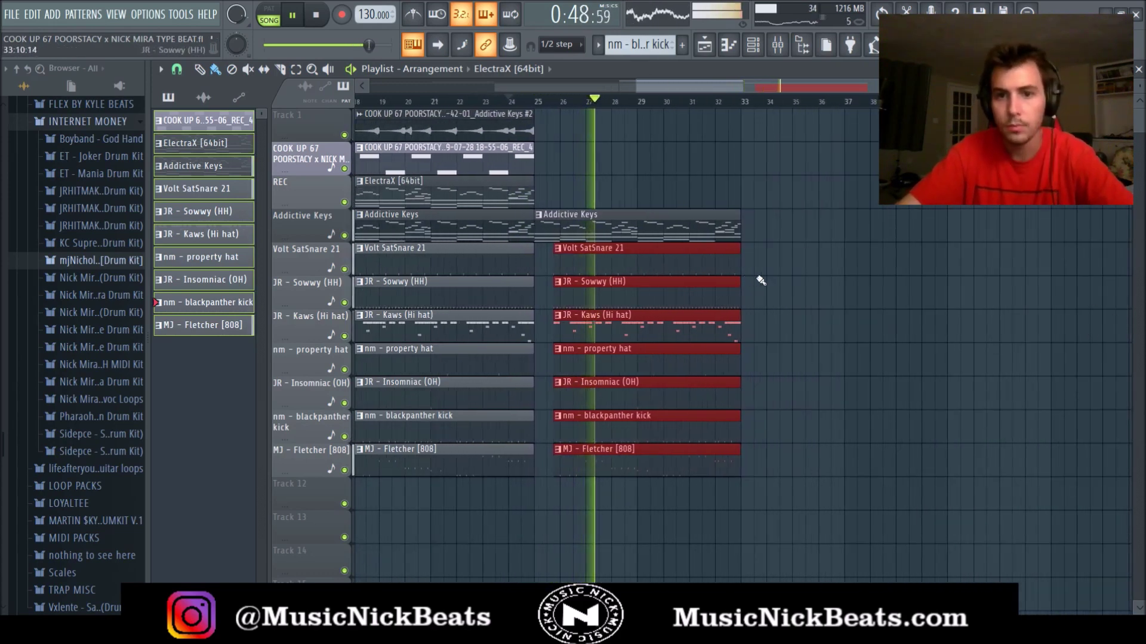
{"action": "scroll", "coordinate": [972, 306], "scroll_direction": "down", "scroll_amount": 3}
{"action": "left_click", "coordinate": [962, 322]}
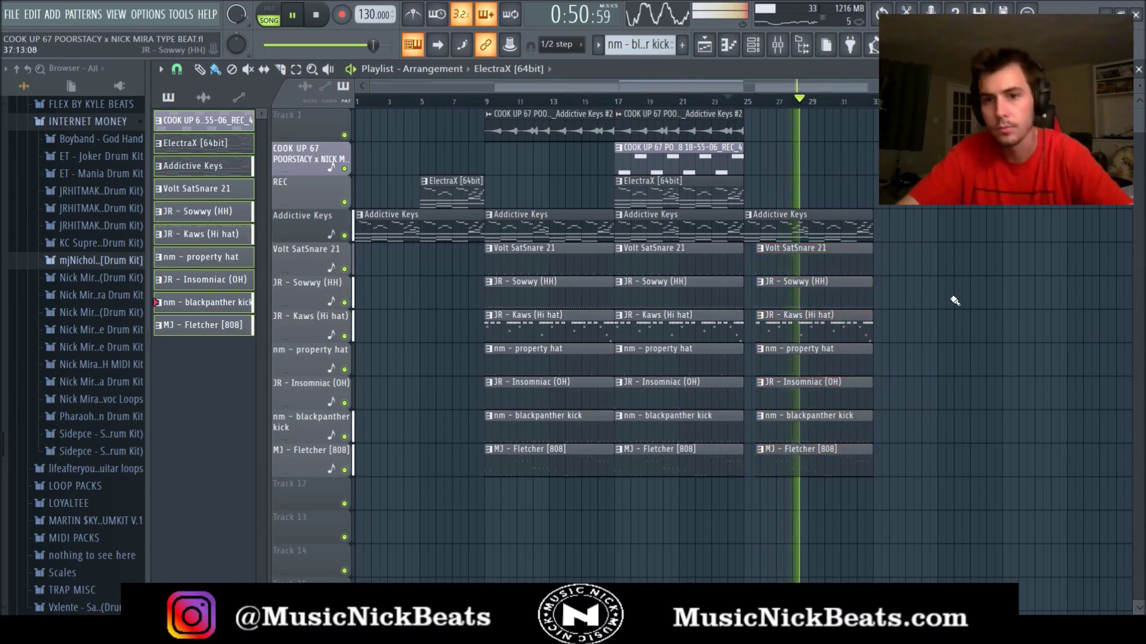
Fill bars 33 to 40 with copies of the reversed keys, ElectraX, drum and 808 clips, leaving out Addictive Keys and vocal chops
{"action": "left_click_drag", "start_coordinate": [864, 88], "coordinate": [983, 88]}
{"action": "scroll", "coordinate": [457, 503], "scroll_direction": "left", "scroll_amount": 1}
{"action": "scroll", "coordinate": [458, 503], "scroll_direction": "left", "scroll_amount": 3}
{"action": "mouse_move", "coordinate": [585, 537]}
{"action": "left_mouse_down"}
{"action": "mouse_move", "coordinate": [543, 105]}
{"action": "mouse_move", "coordinate": [912, 122]}
{"action": "left_mouse_up"}
{"action": "right_click", "coordinate": [929, 222]}
{"action": "left_click", "coordinate": [928, 192]}
{"action": "left_click_drag", "start_coordinate": [929, 192], "coordinate": [880, 192]}
{"action": "left_click_drag", "start_coordinate": [828, 88], "coordinate": [945, 90]}
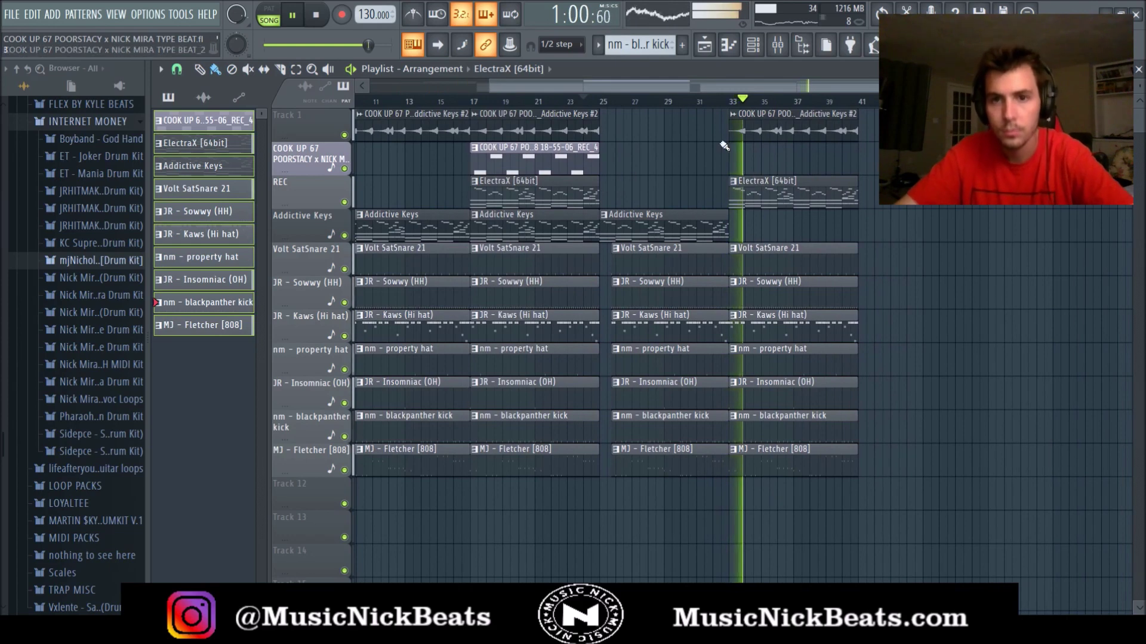
Shorten the snare, hat and kick clips of the bar 25 section to end at bar 32, keeping the 808 at full length
{"action": "left_click", "coordinate": [694, 104]}
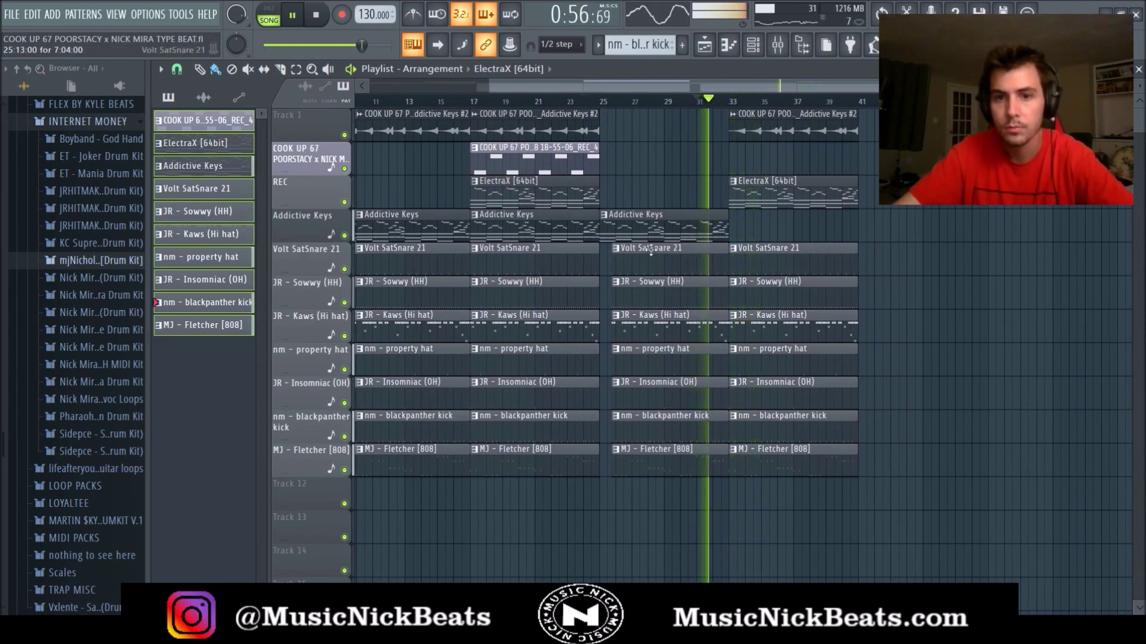
{"action": "scroll", "coordinate": [730, 255], "scroll_direction": "up", "scroll_amount": 4}
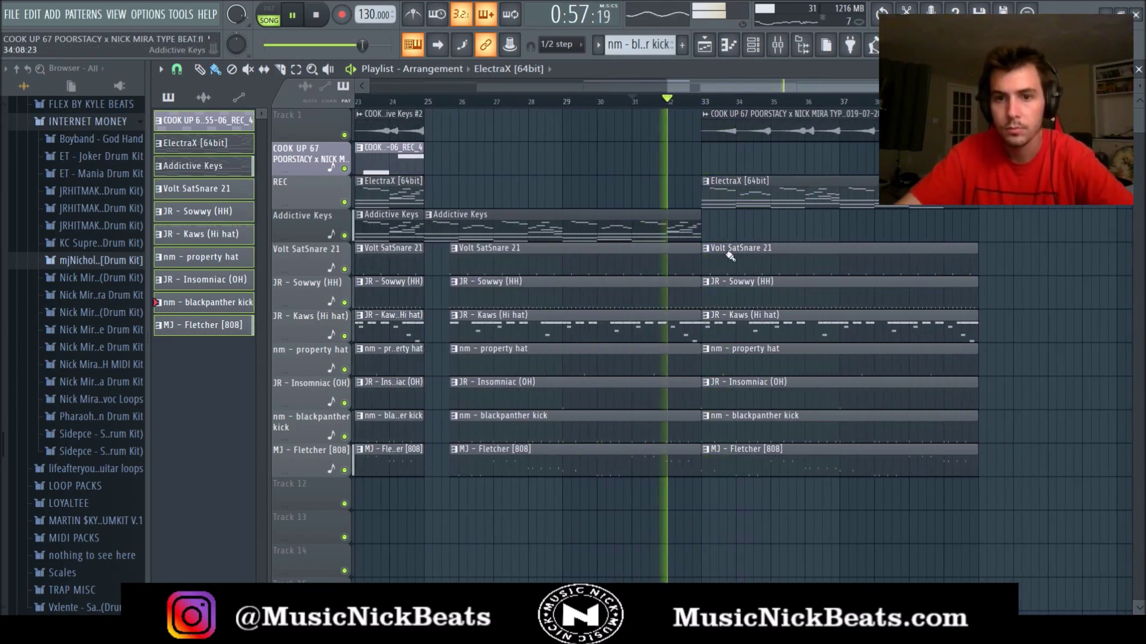
{"action": "key", "text": "space"}
{"action": "key", "text": "space"}
{"action": "left_click_drag", "start_coordinate": [686, 423], "coordinate": [687, 257]}
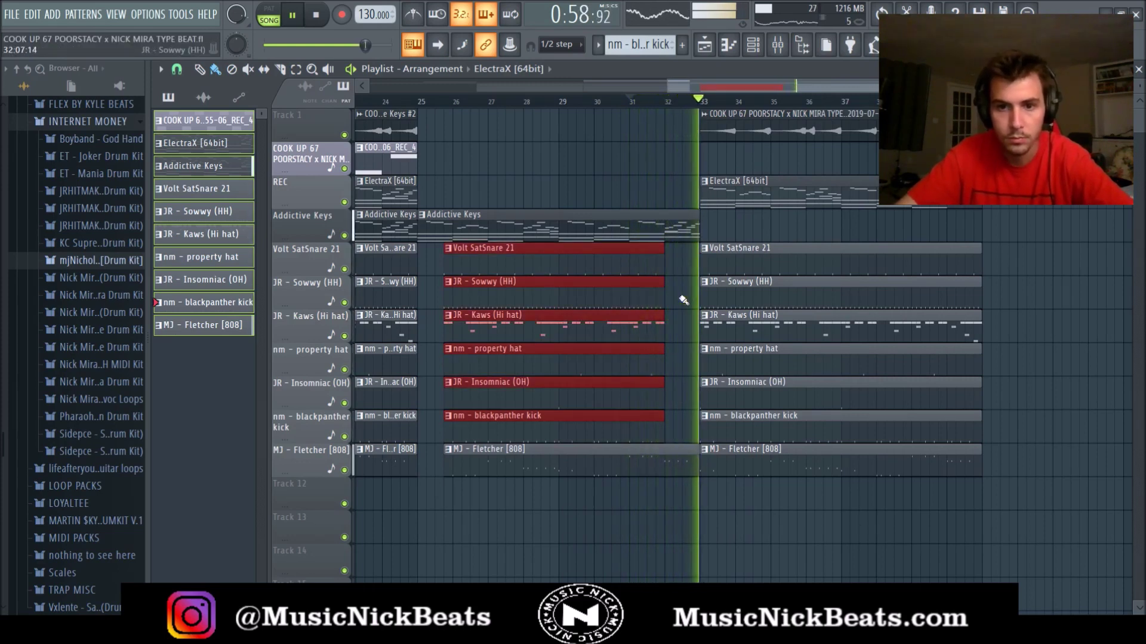
{"action": "scroll", "coordinate": [675, 298], "scroll_direction": "down", "scroll_amount": 4}
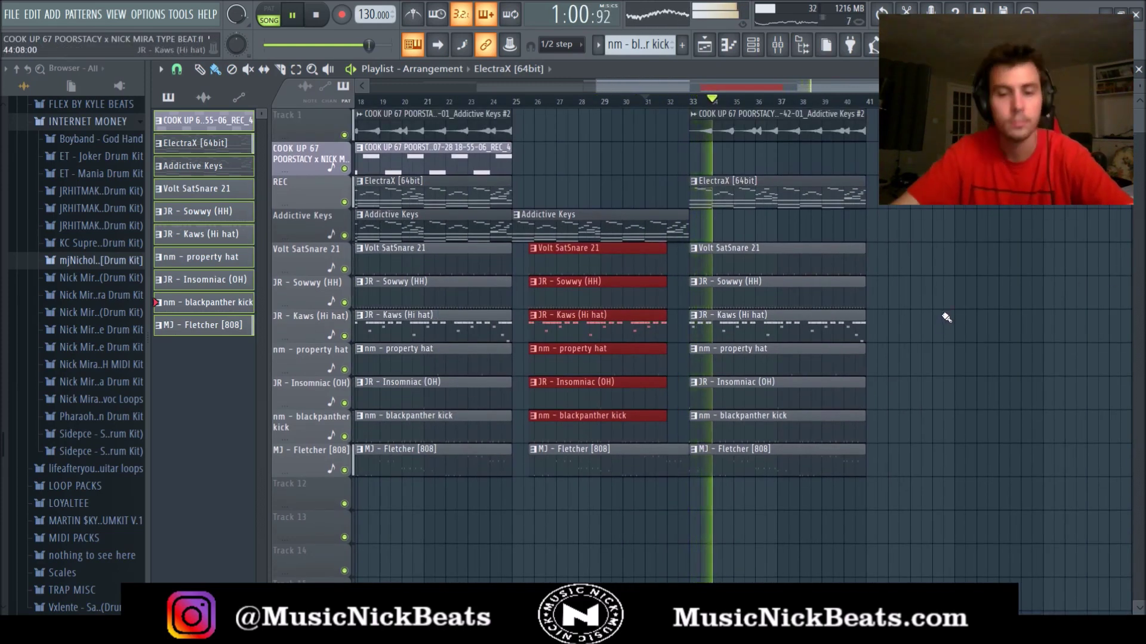
{"action": "scroll", "coordinate": [985, 322], "scroll_direction": "down", "scroll_amount": 2}
{"action": "scroll", "coordinate": [1018, 338], "scroll_direction": "down", "scroll_amount": 2}
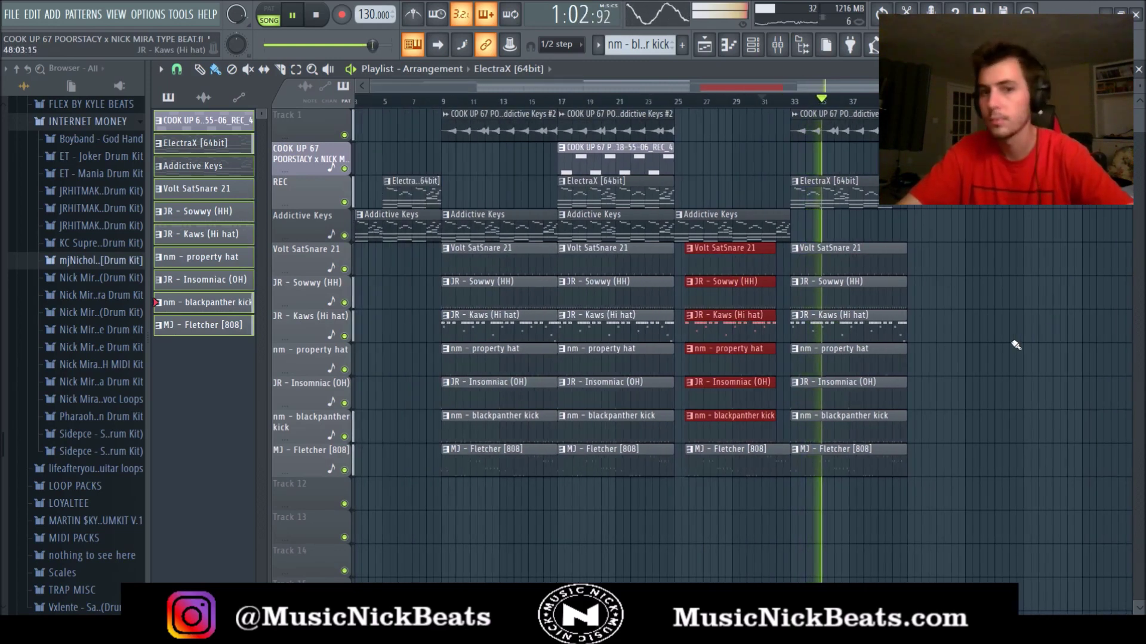
Copy the intro's Addictive Keys and ElectraX clips to bar 41 to form the outro
{"action": "left_click_drag", "start_coordinate": [435, 245], "coordinate": [382, 160]}
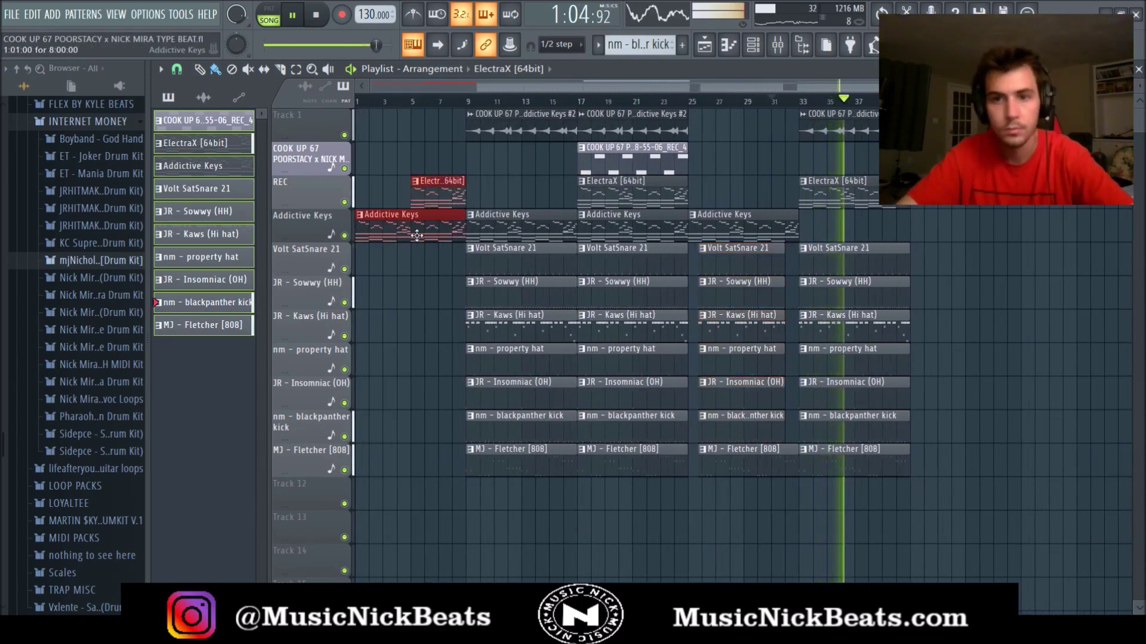
{"action": "left_click_drag", "start_coordinate": [387, 223], "coordinate": [938, 230]}
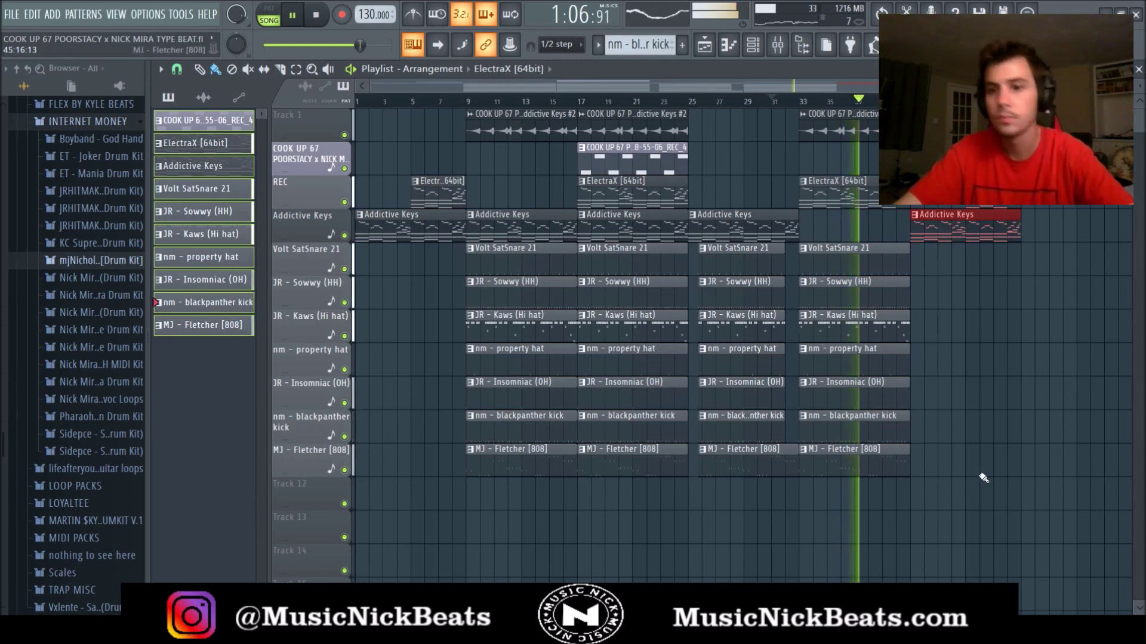
{"action": "left_click_drag", "start_coordinate": [1110, 507], "coordinate": [1022, 346]}
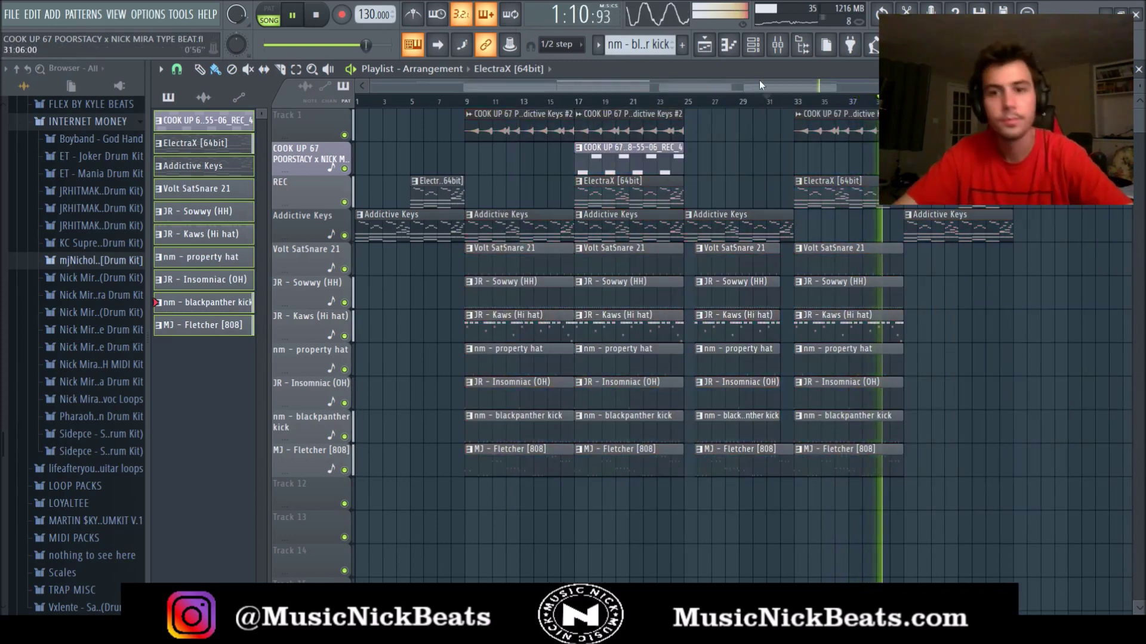
{"action": "scroll", "coordinate": [1007, 222], "scroll_direction": "down", "scroll_amount": 2}
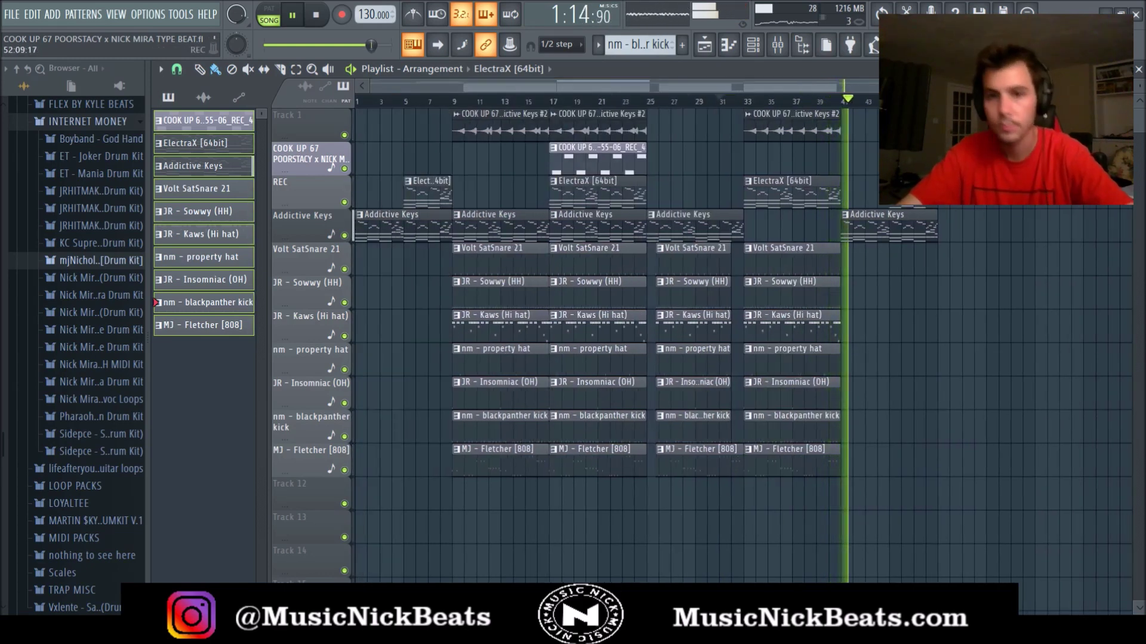
Play excerpts of the arrangement from the start, checking the intro, the bar 9 drum entry and the sections from bars 17 and 25
{"action": "left_click", "coordinate": [320, 23]}
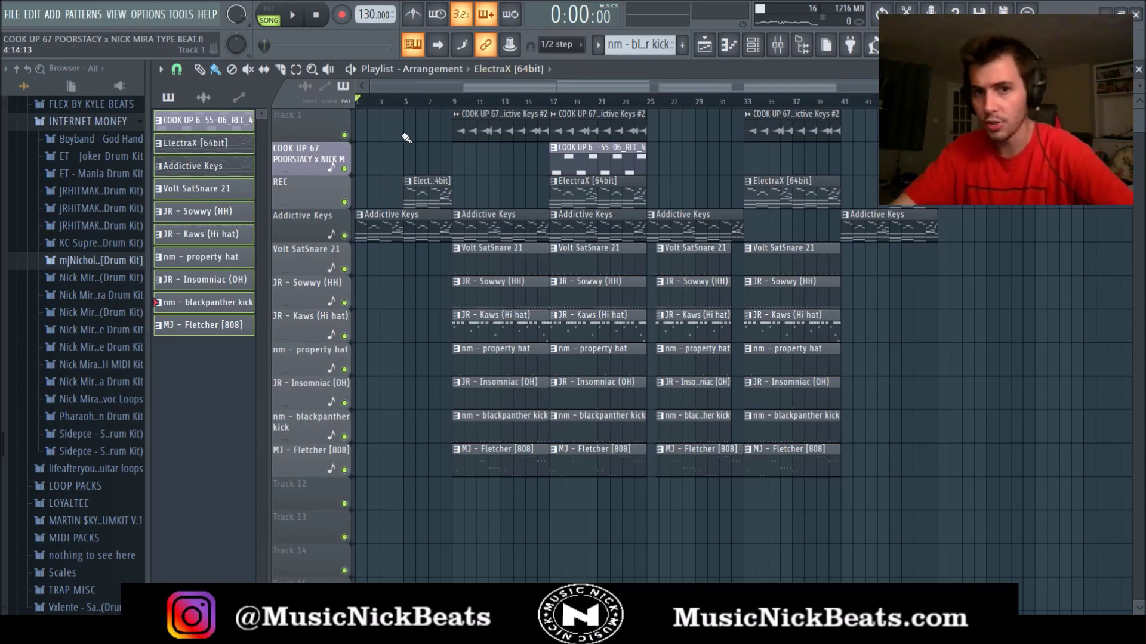
{"action": "key", "text": "space"}
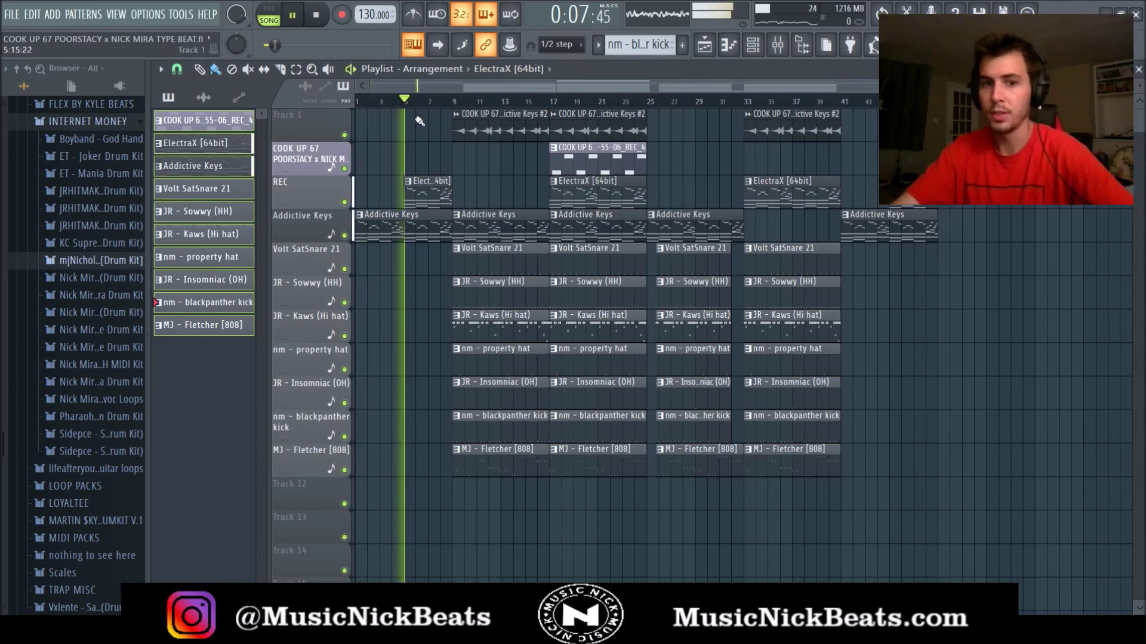
{"action": "key", "text": "space"}
{"action": "left_click", "coordinate": [454, 100]}
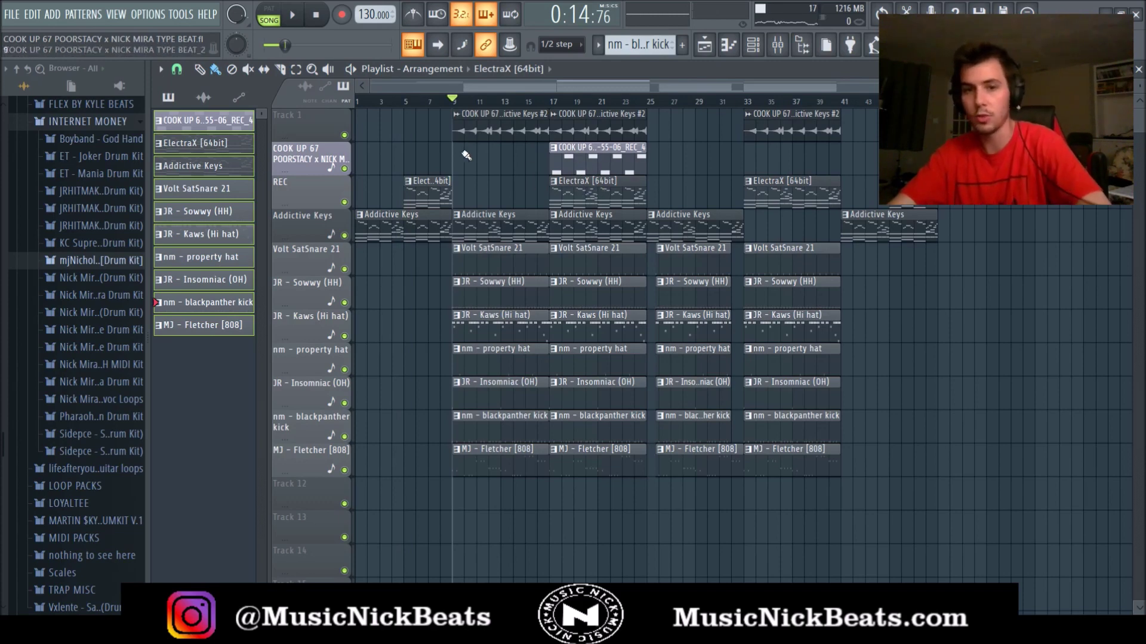
{"action": "key", "text": "space"}
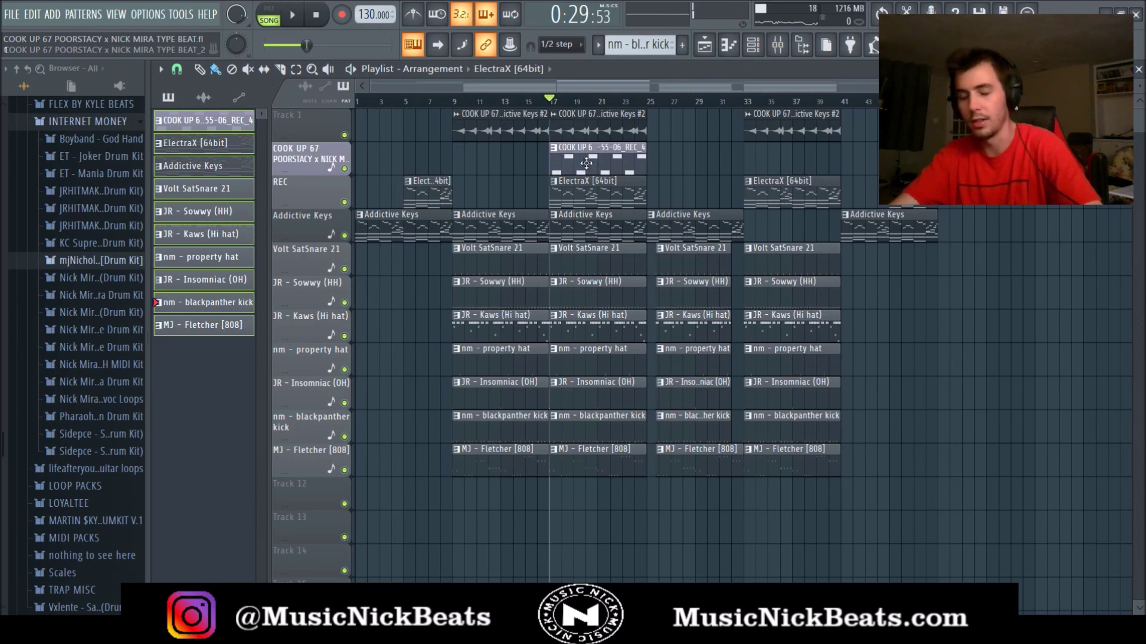
{"action": "key", "text": "space"}
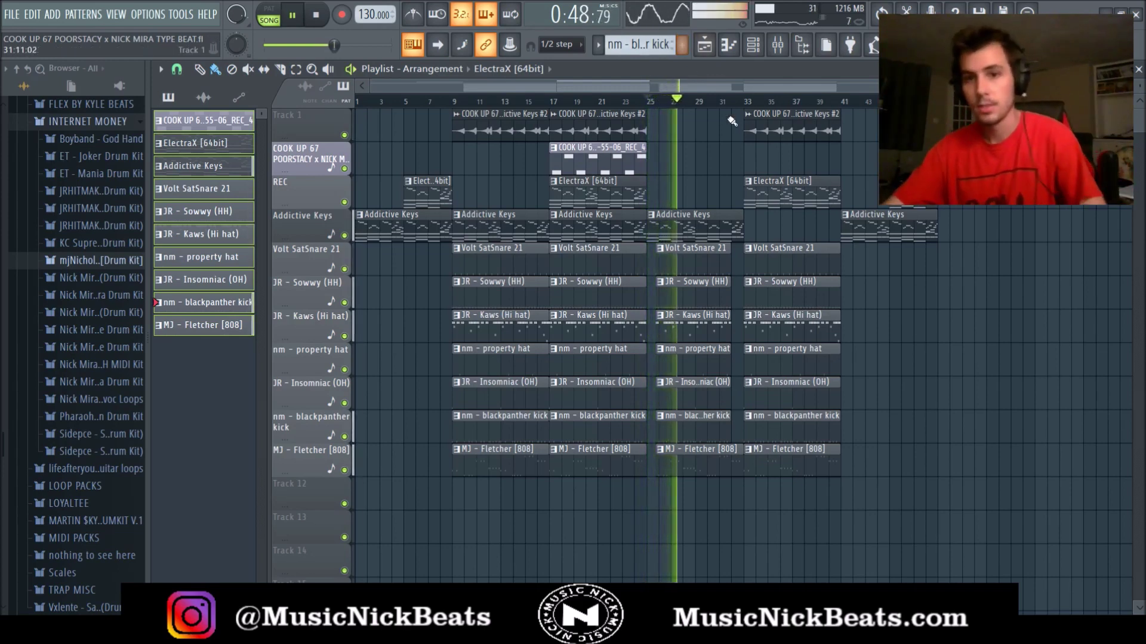
{"action": "key", "text": "space"}
Play the transition around bars 31 to 33, examining the drum drop-out in bar 32 and the section that follows
{"action": "left_click", "coordinate": [721, 101]}
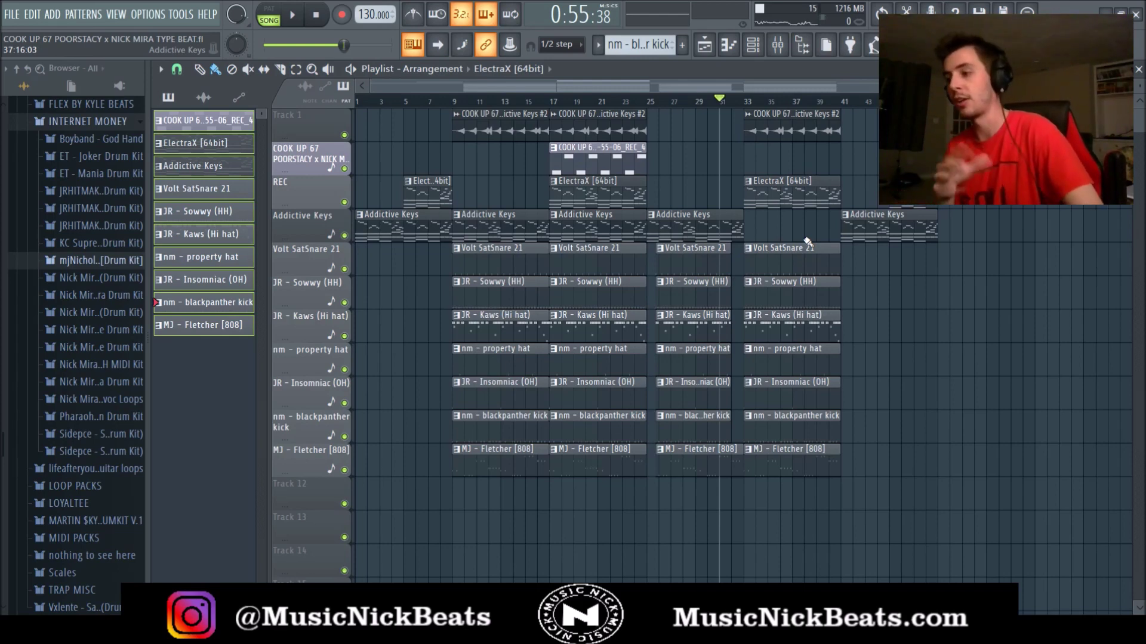
{"action": "key", "text": "space"}
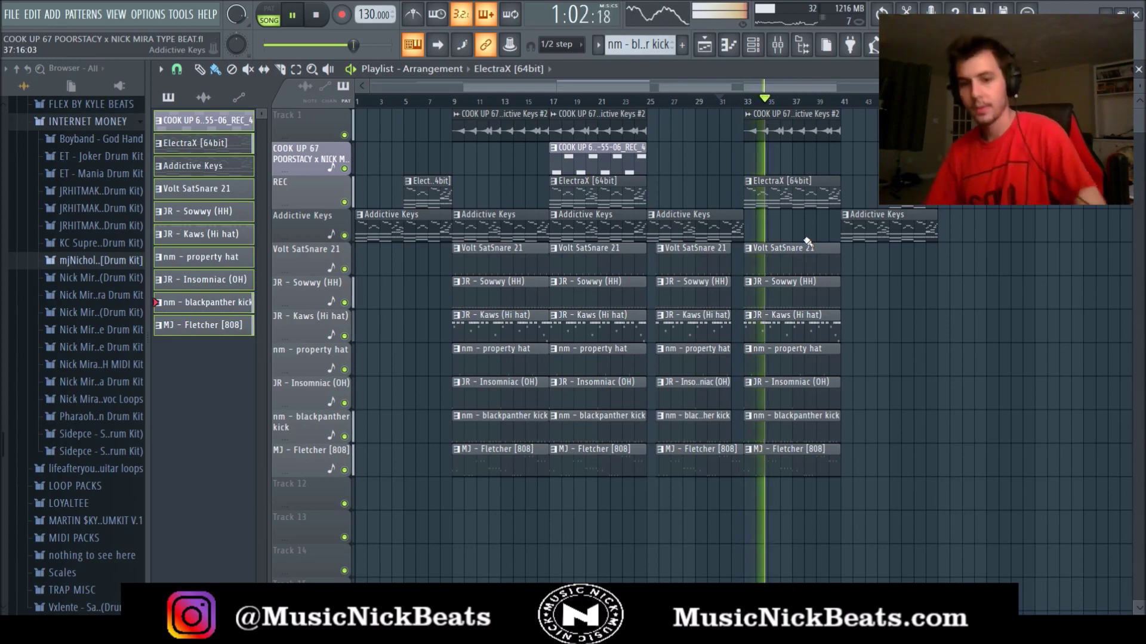
{"action": "key", "text": "space"}
{"action": "left_click", "coordinate": [742, 105]}
{"action": "scroll", "coordinate": [728, 275], "scroll_direction": "up", "scroll_amount": 3}
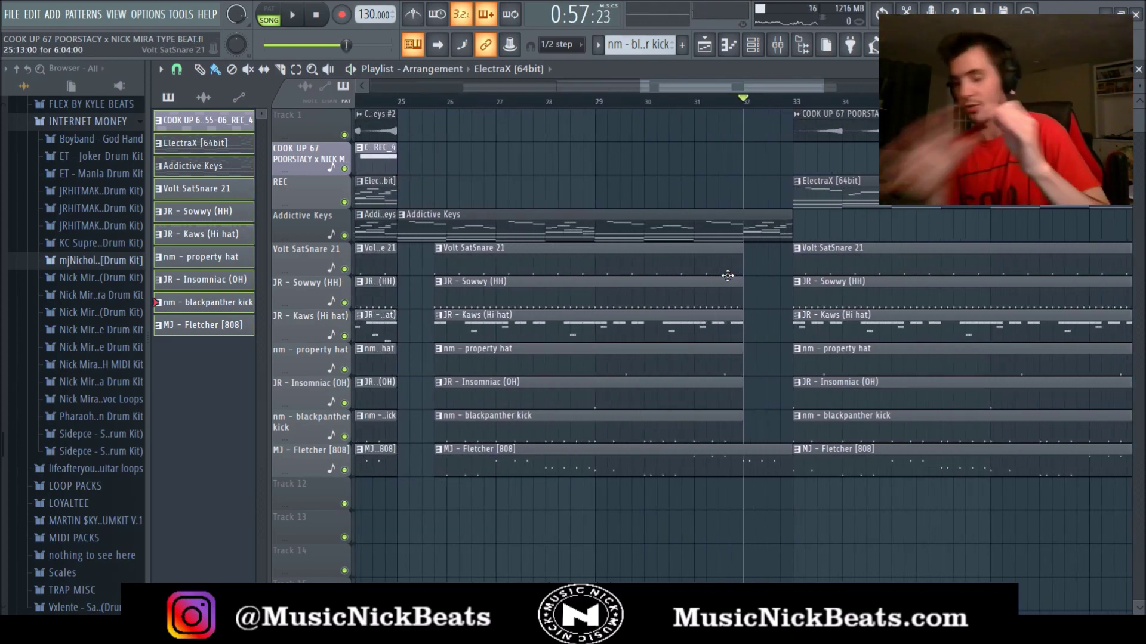
{"action": "key", "text": "space"}
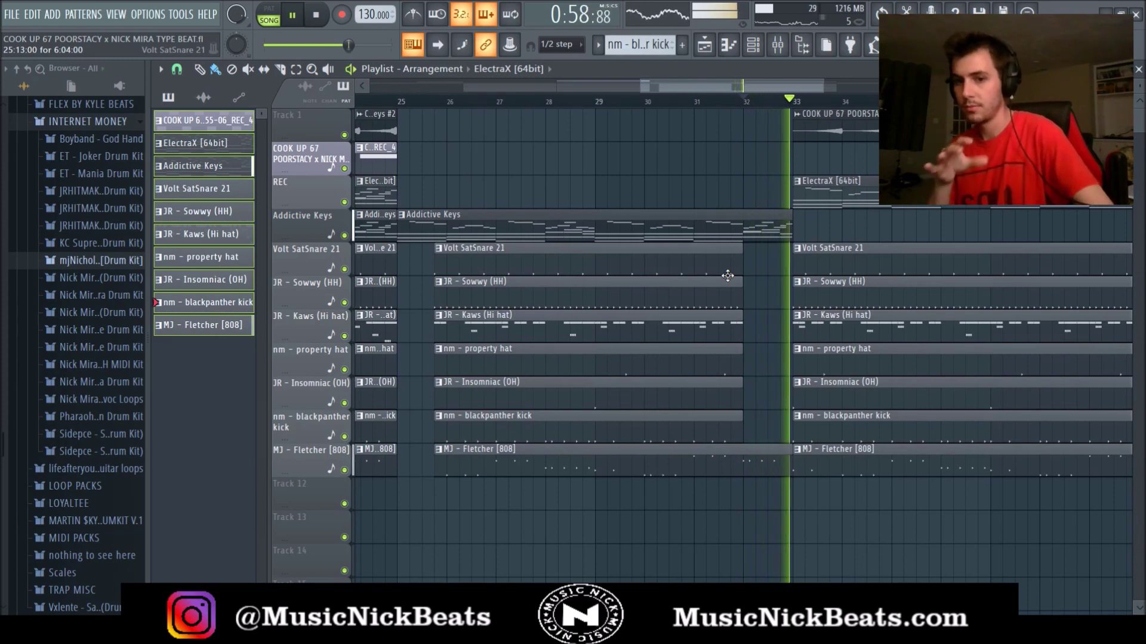
{"action": "scroll", "coordinate": [728, 275], "scroll_direction": "down", "scroll_amount": 3}
{"action": "key", "text": "space"}
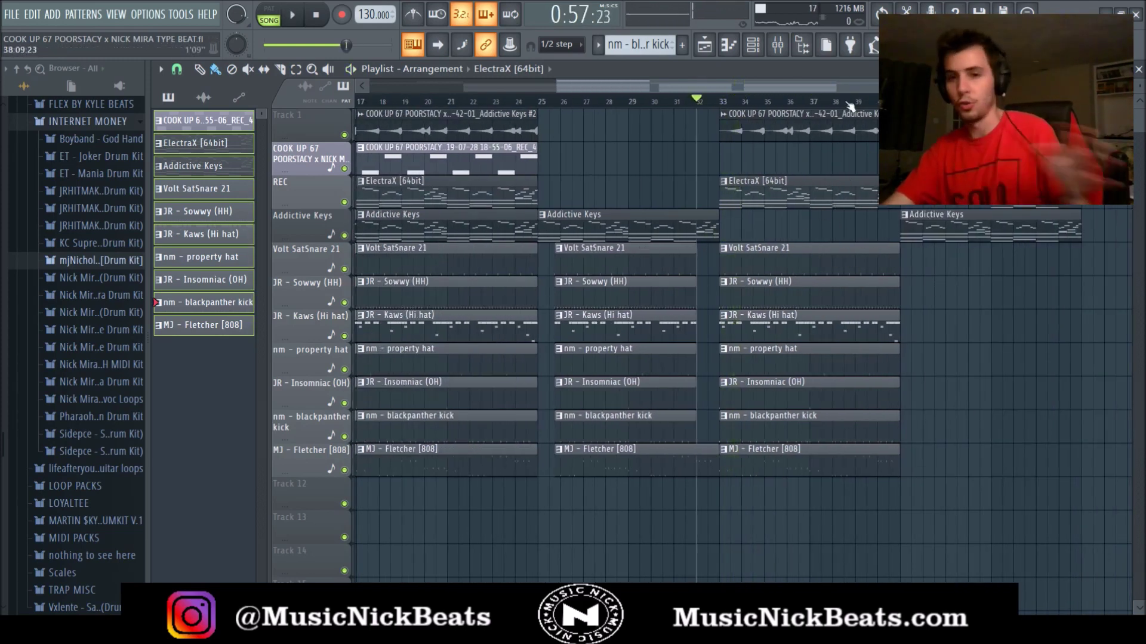
{"action": "scroll", "coordinate": [798, 103], "scroll_direction": "down", "scroll_amount": 3}
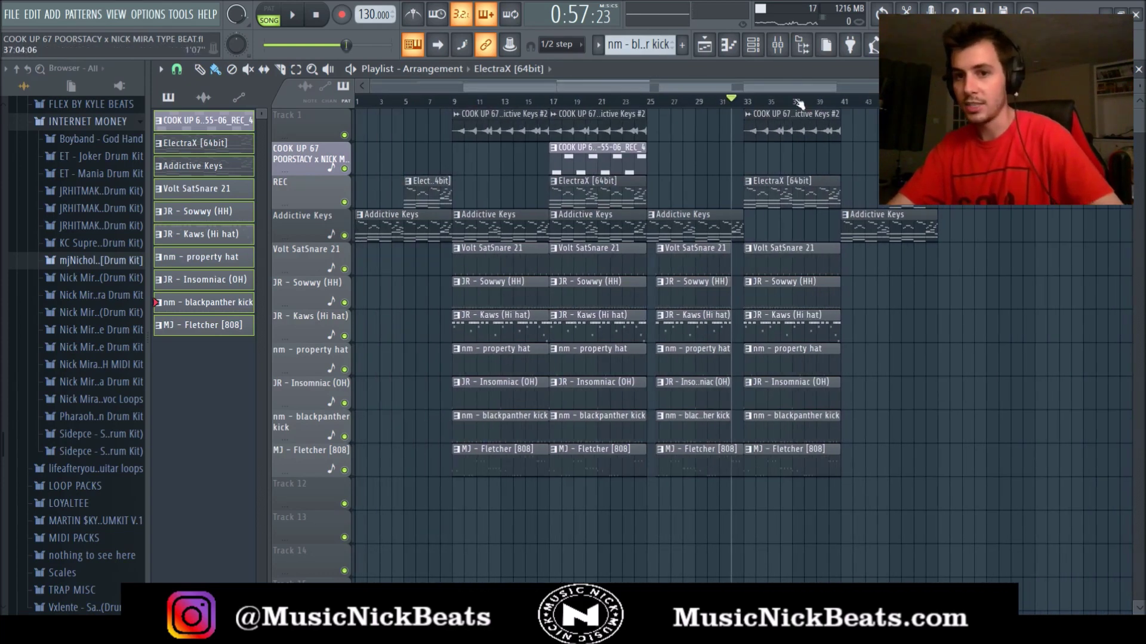
Play the outro from bar 41, and duplicate all clips from bar 9 onward twice to extend the arrangement
{"action": "left_click", "coordinate": [842, 101]}
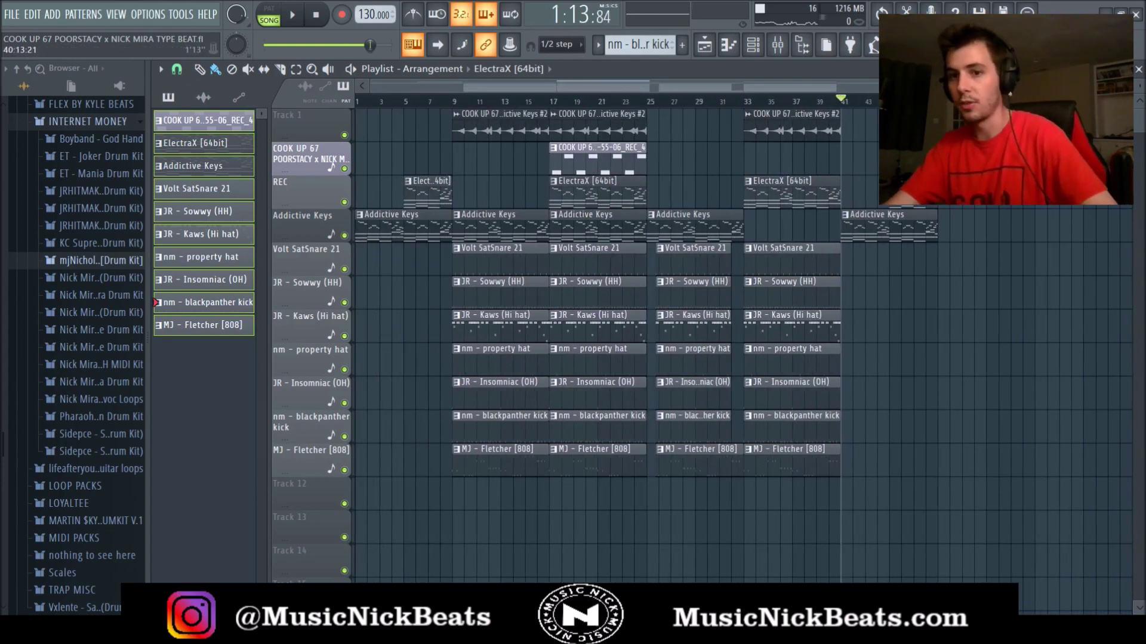
{"action": "key", "text": "space"}
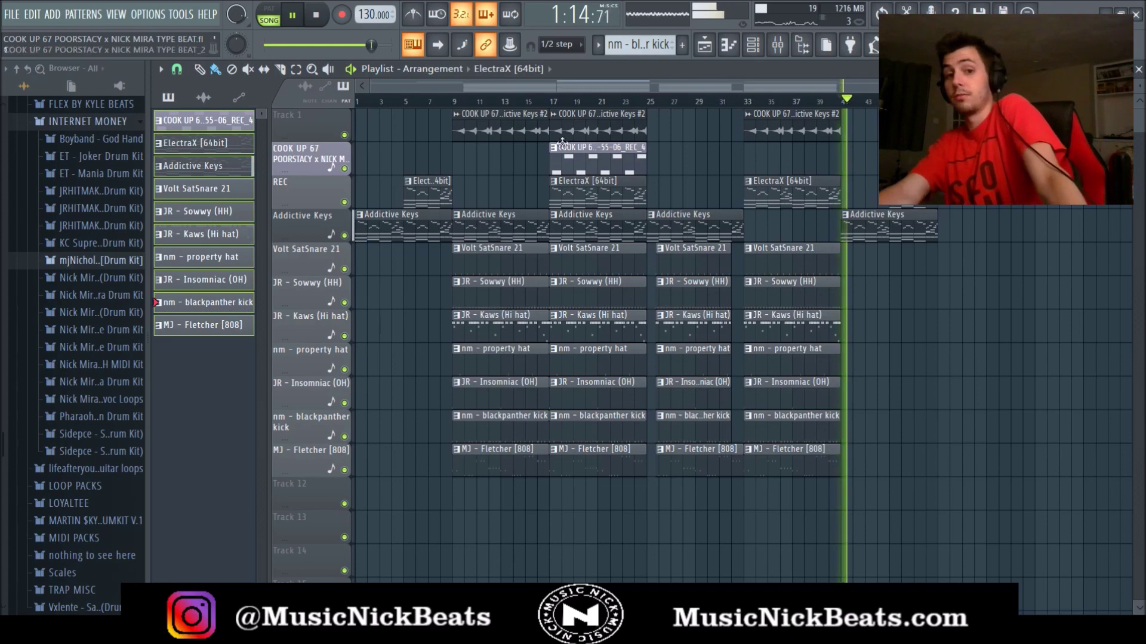
{"action": "left_click_drag", "start_coordinate": [1088, 494], "coordinate": [469, 129]}
{"action": "key", "text": "ctrl+b"}
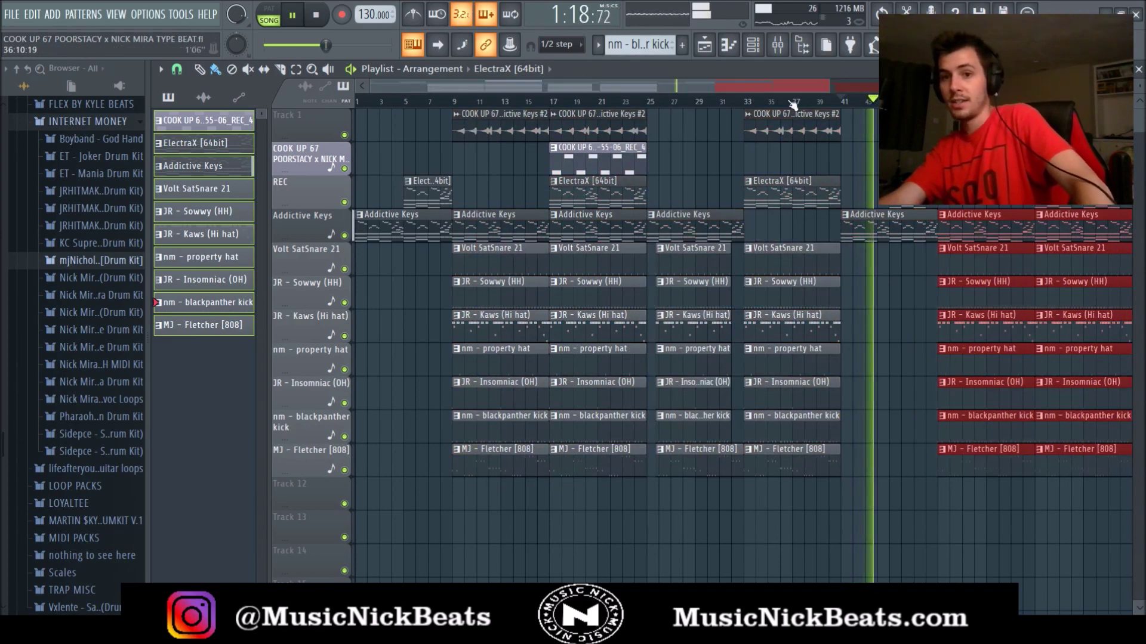
{"action": "key", "text": "ctrl+b"}
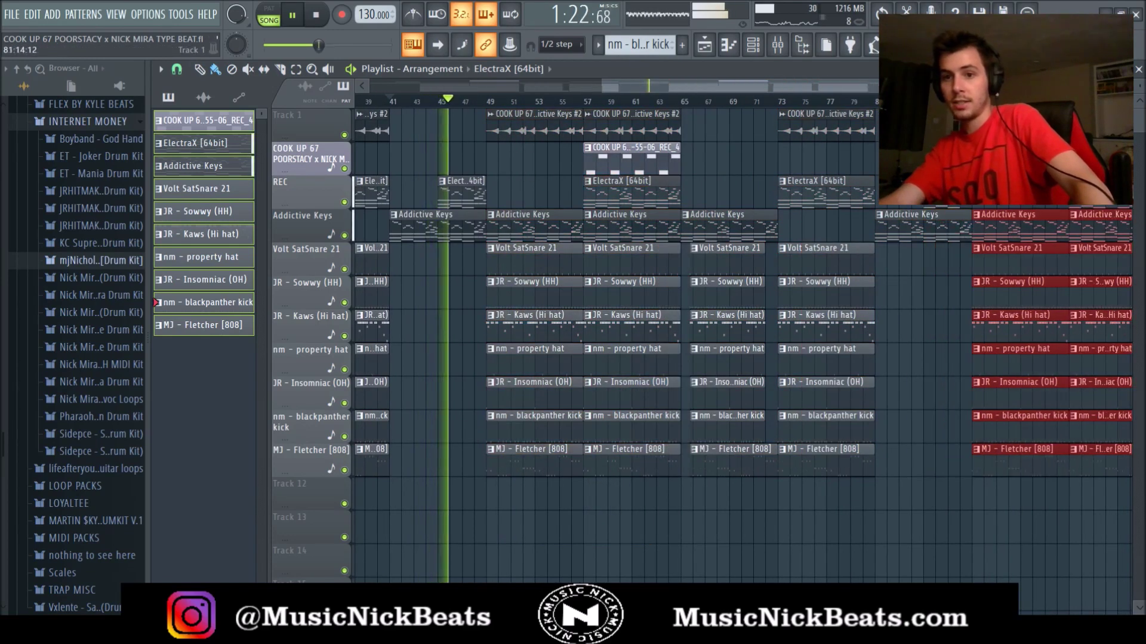
Try an ending made of the bar 97 section's melody clips copied to bar 105, and play it from bar 105
{"action": "scroll", "coordinate": [825, 135], "scroll_direction": "down", "scroll_amount": 6}
{"action": "left_click_drag", "start_coordinate": [790, 222], "coordinate": [801, 128]}
{"action": "left_click", "coordinate": [773, 101]}
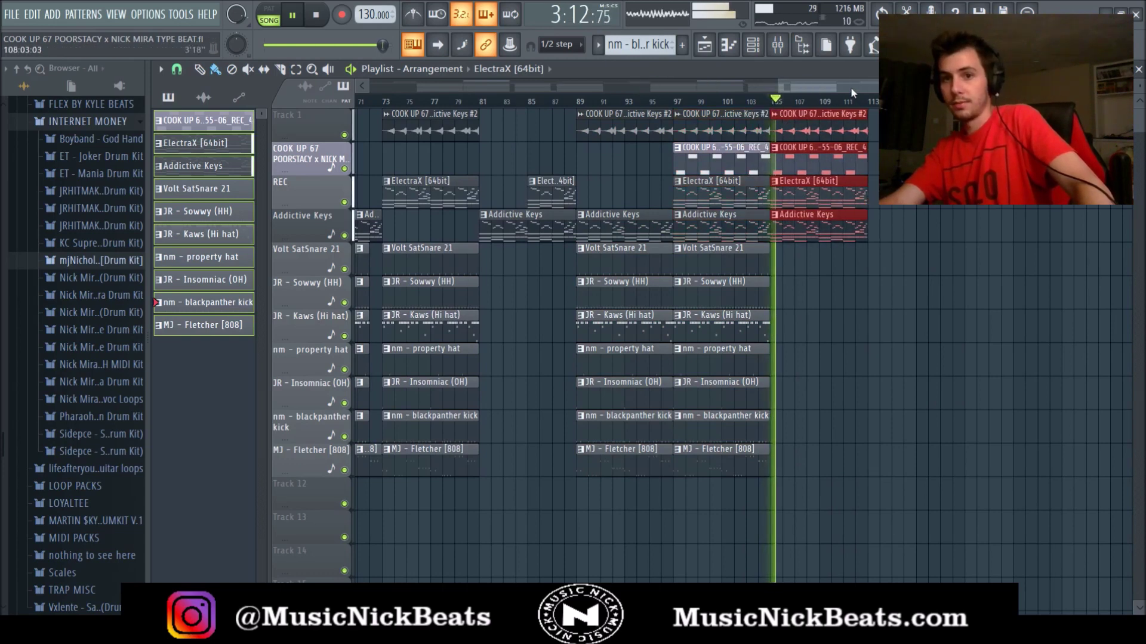
{"action": "scroll", "coordinate": [851, 87], "scroll_direction": "down", "scroll_amount": 2}
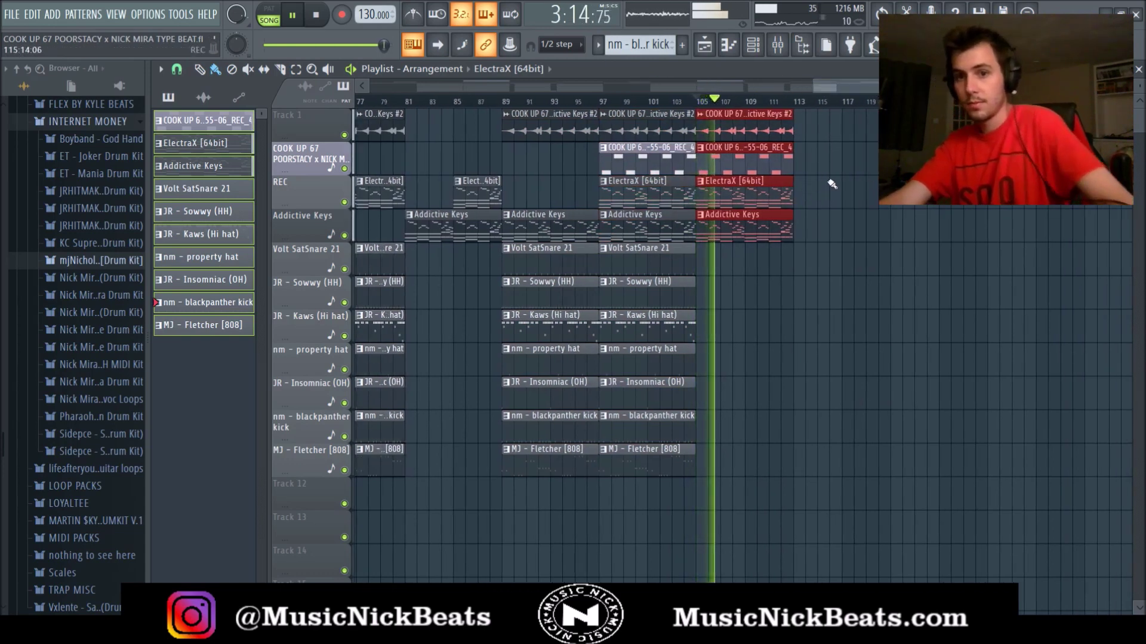
{"action": "scroll", "coordinate": [829, 180], "scroll_direction": "down", "scroll_amount": 2}
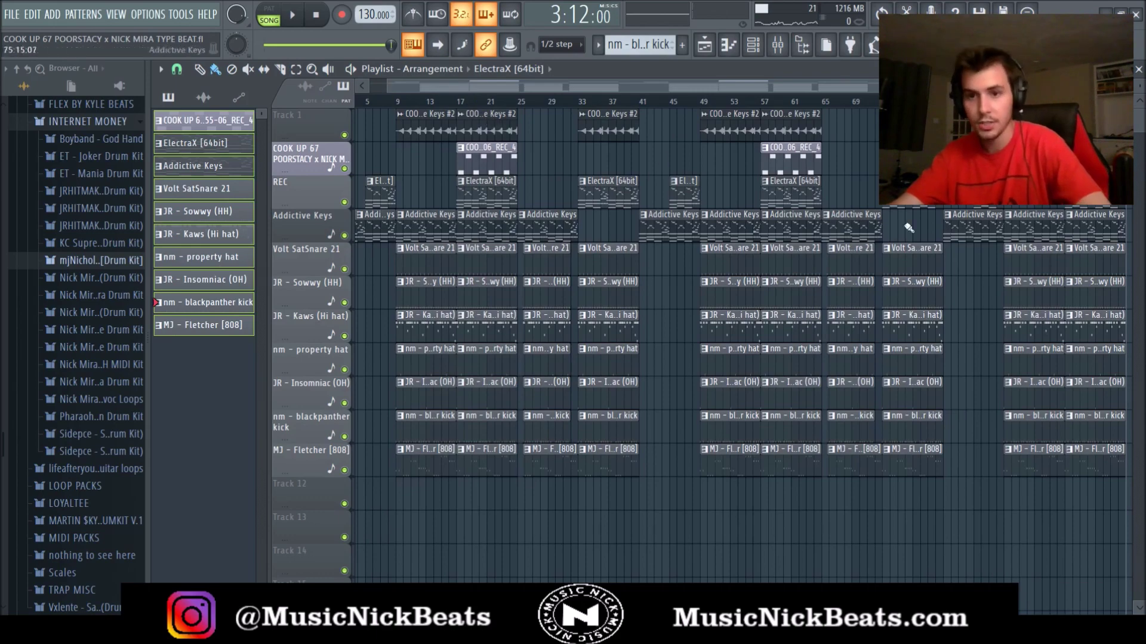
{"action": "scroll", "coordinate": [1039, 303], "scroll_direction": "down", "scroll_amount": 1}
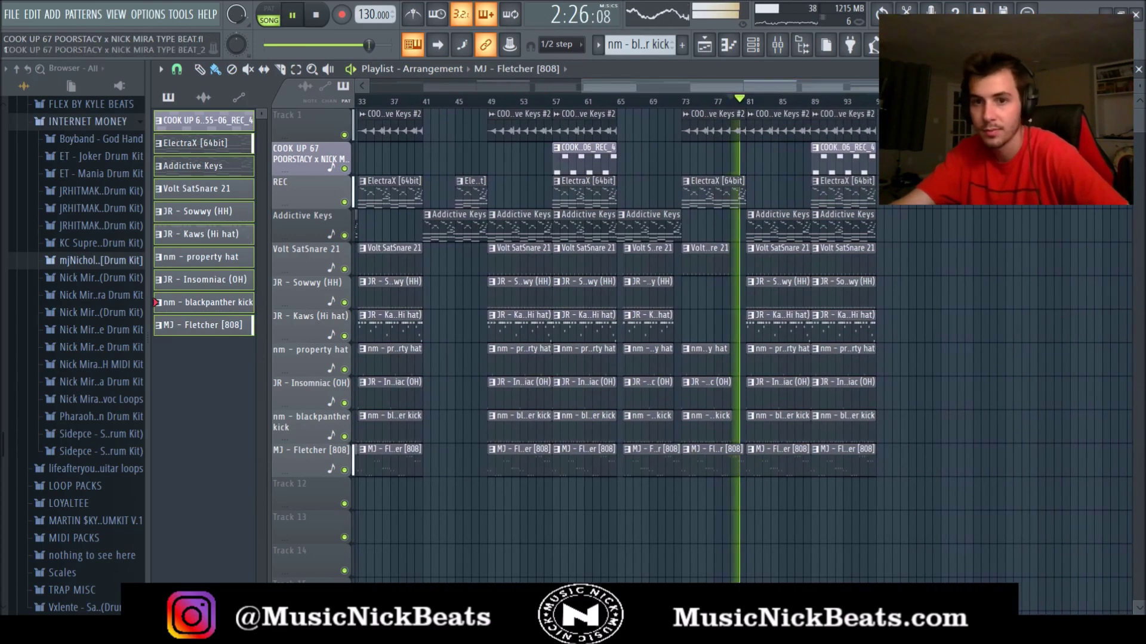
Copy the bar 89 section's melody clips to bar 97 as the outro, and remove the REC_4 clip there while playing the transition
{"action": "scroll", "coordinate": [571, 129], "scroll_direction": "up", "scroll_amount": 2}
{"action": "scroll", "coordinate": [895, 85], "scroll_direction": "right", "scroll_amount": 1}
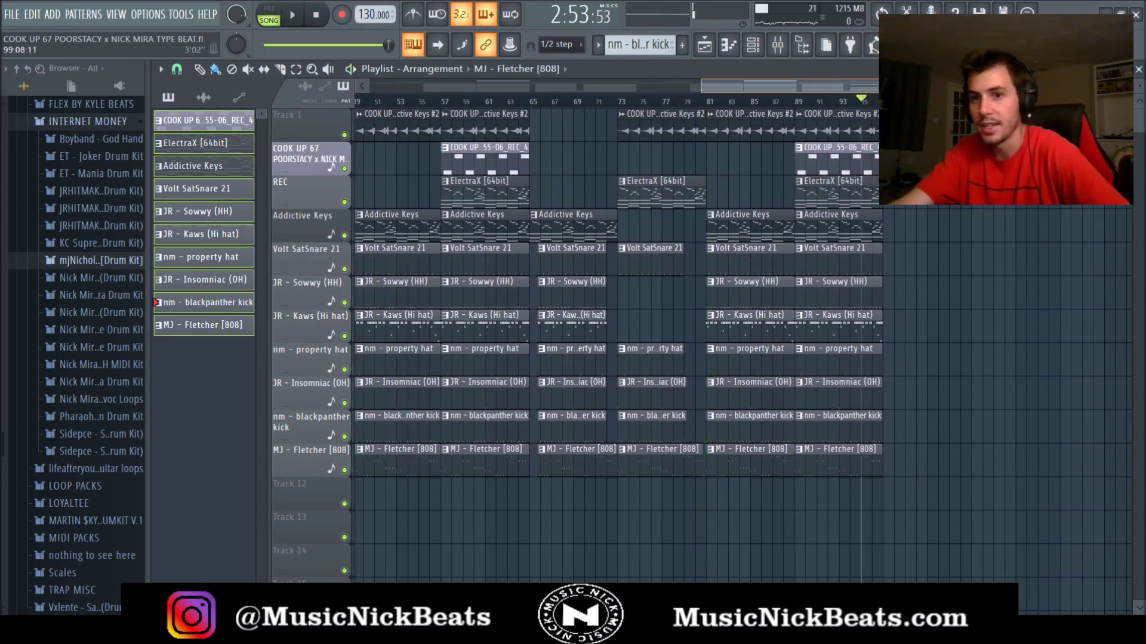
{"action": "left_click_drag", "start_coordinate": [911, 86], "coordinate": [926, 85]}
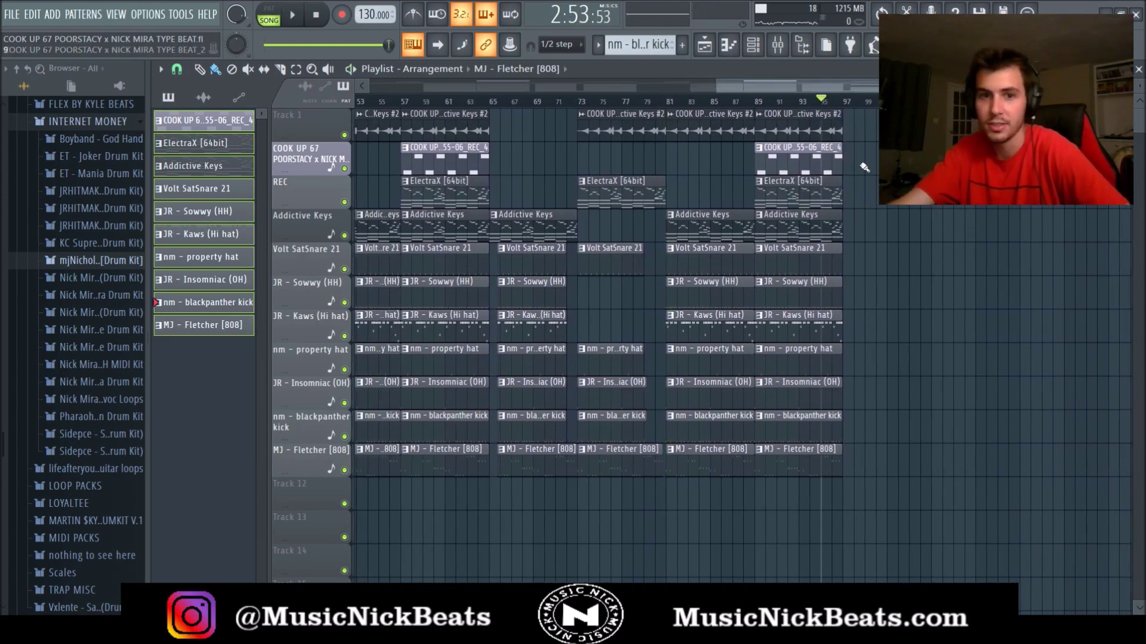
{"action": "scroll", "coordinate": [863, 175], "scroll_direction": "down", "scroll_amount": 2}
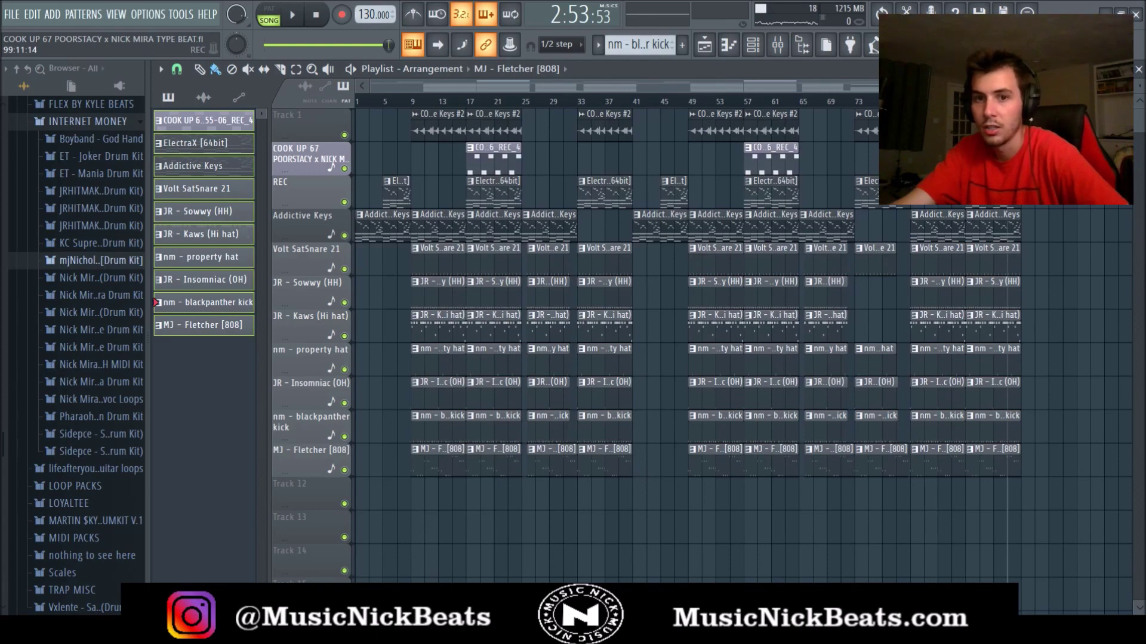
{"action": "scroll", "coordinate": [1037, 191], "scroll_direction": "up", "scroll_amount": 5}
{"action": "left_click_drag", "start_coordinate": [943, 85], "coordinate": [1037, 86]}
{"action": "left_click_drag", "start_coordinate": [772, 229], "coordinate": [786, 132]}
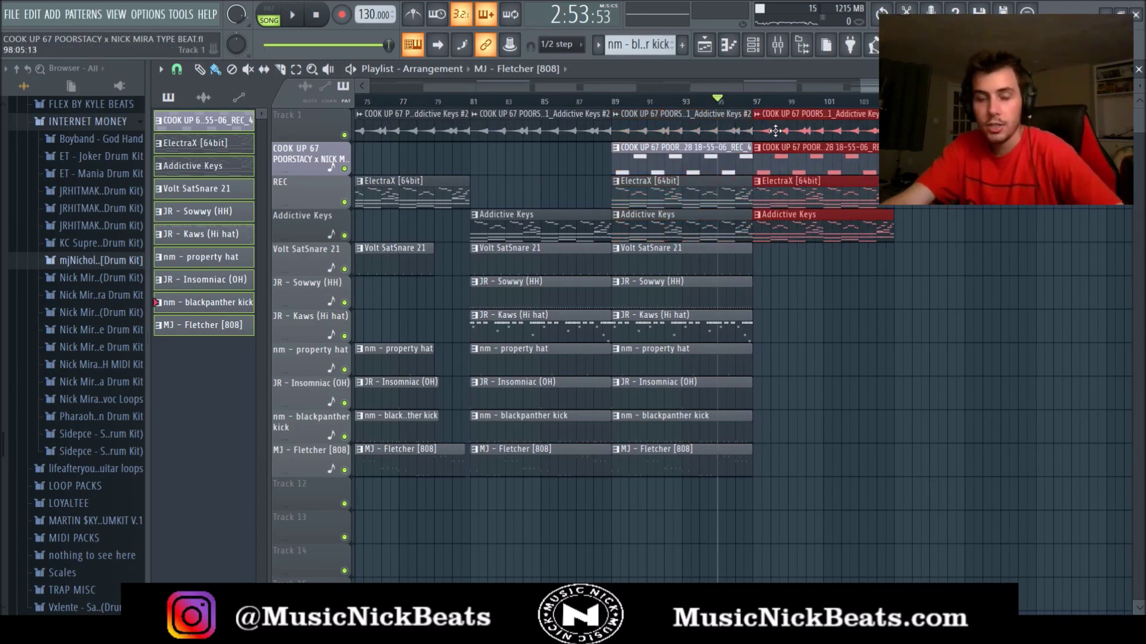
{"action": "key", "text": "space"}
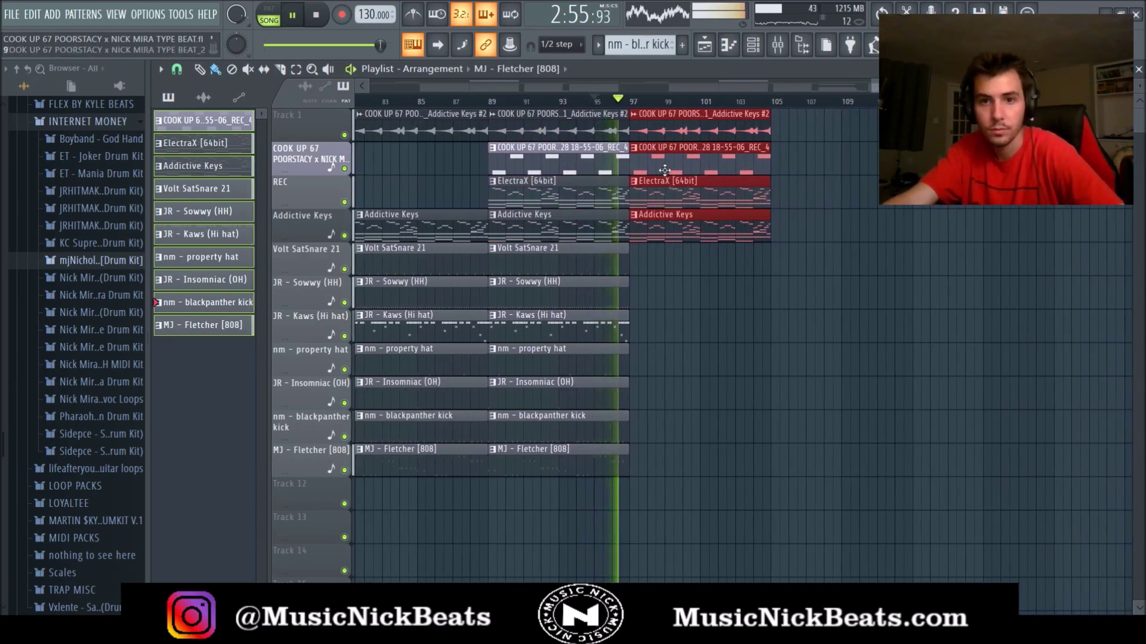
{"action": "right_click", "coordinate": [729, 160]}
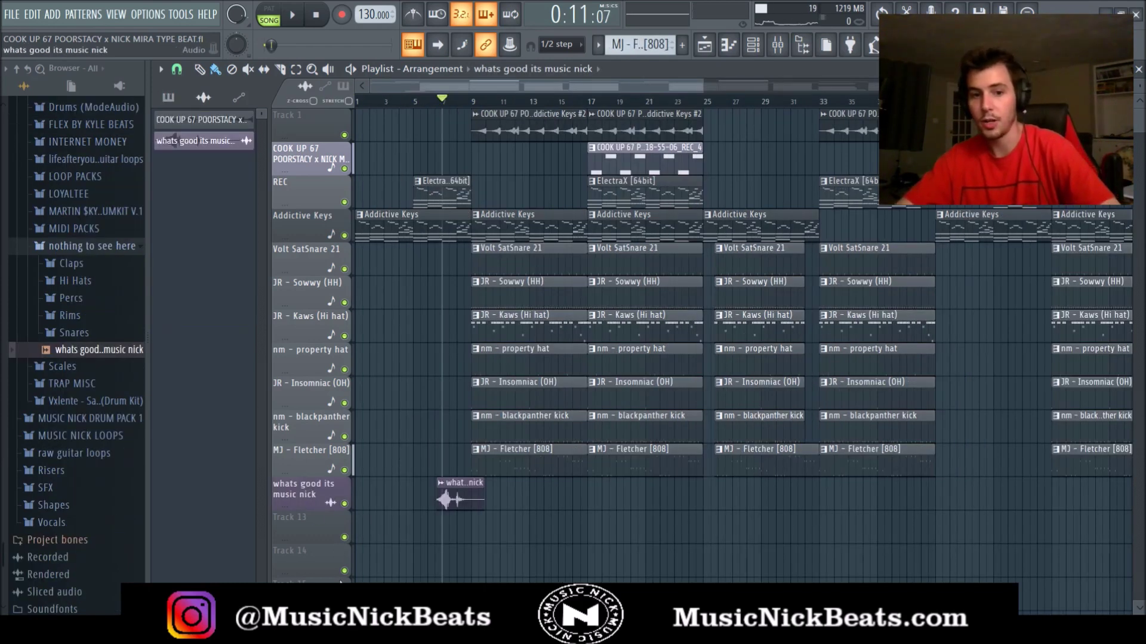
Add the Noisefall effect at bar 9 with a second Noisefall clip leading into it, and play the build-up
{"action": "left_click", "coordinate": [95, 445]}
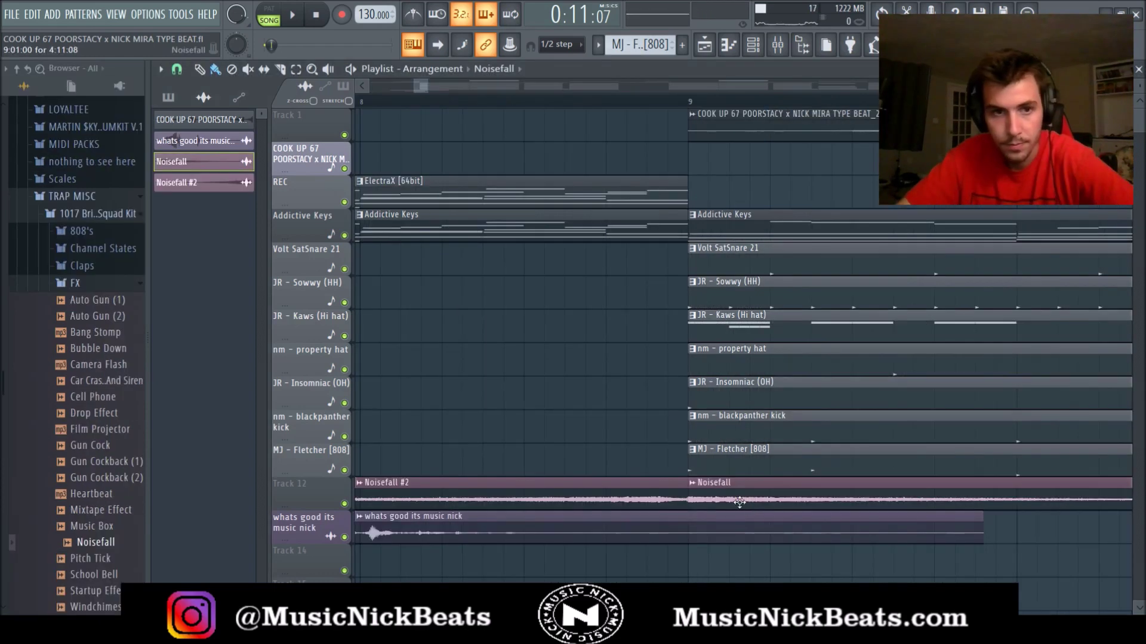
{"action": "key", "text": "space"}
Route both Noisefall channels to mixer insert 15 and lower that insert's volume
{"action": "key", "text": "F9"}
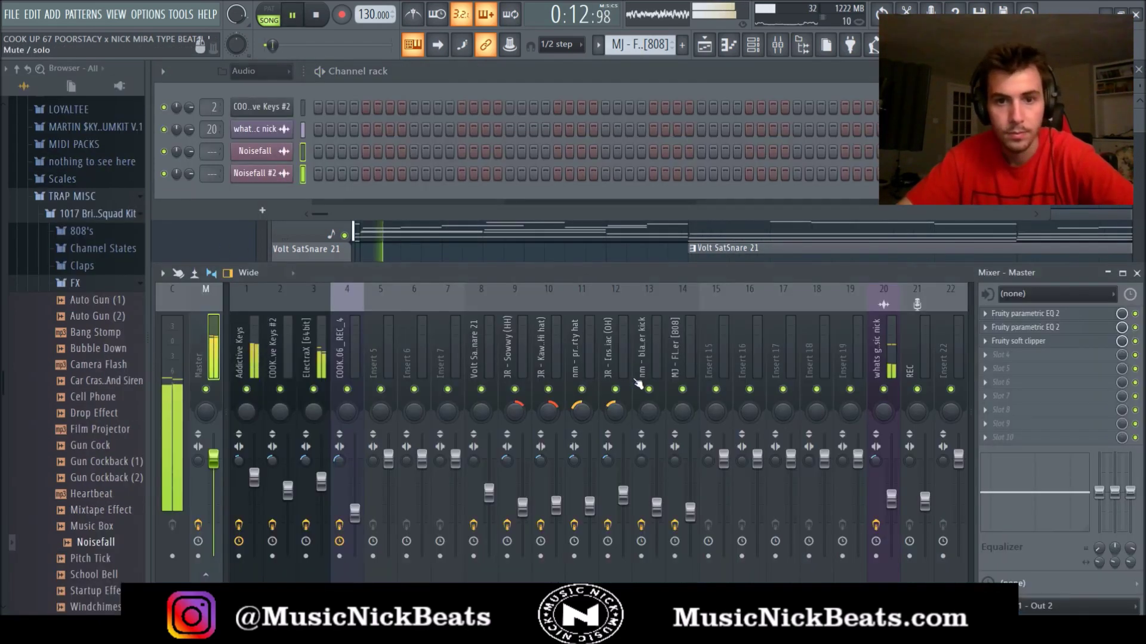
{"action": "left_click", "coordinate": [729, 360]}
{"action": "key", "text": "ctrl+l"}
{"action": "left_click_drag", "start_coordinate": [723, 459], "coordinate": [726, 515]}
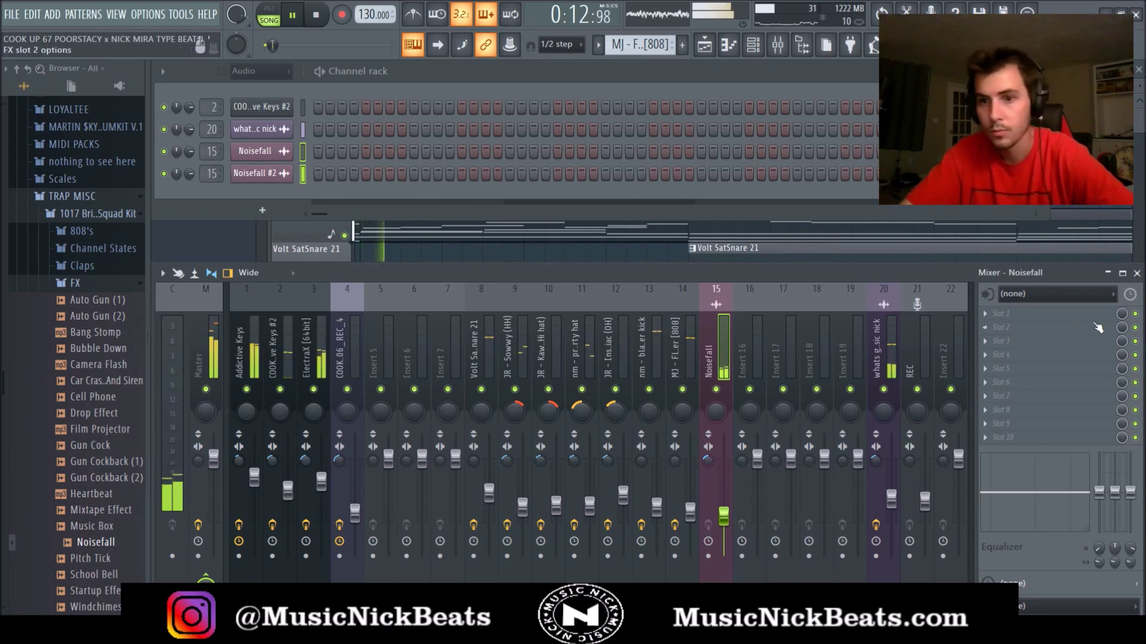
Insert Fruity parametric EQ 2 on the Noisefall mixer track and adjust its low-frequency range
{"action": "left_click", "coordinate": [986, 314]}
{"action": "left_click", "coordinate": [278, 308]}
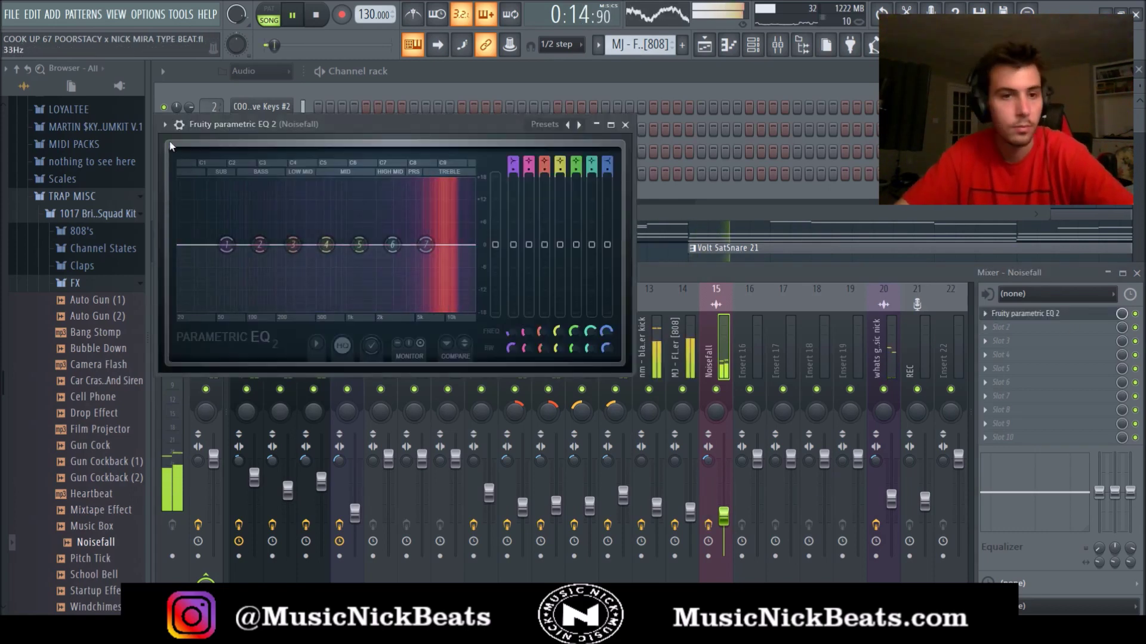
{"action": "left_click_drag", "start_coordinate": [385, 233], "coordinate": [184, 251]}
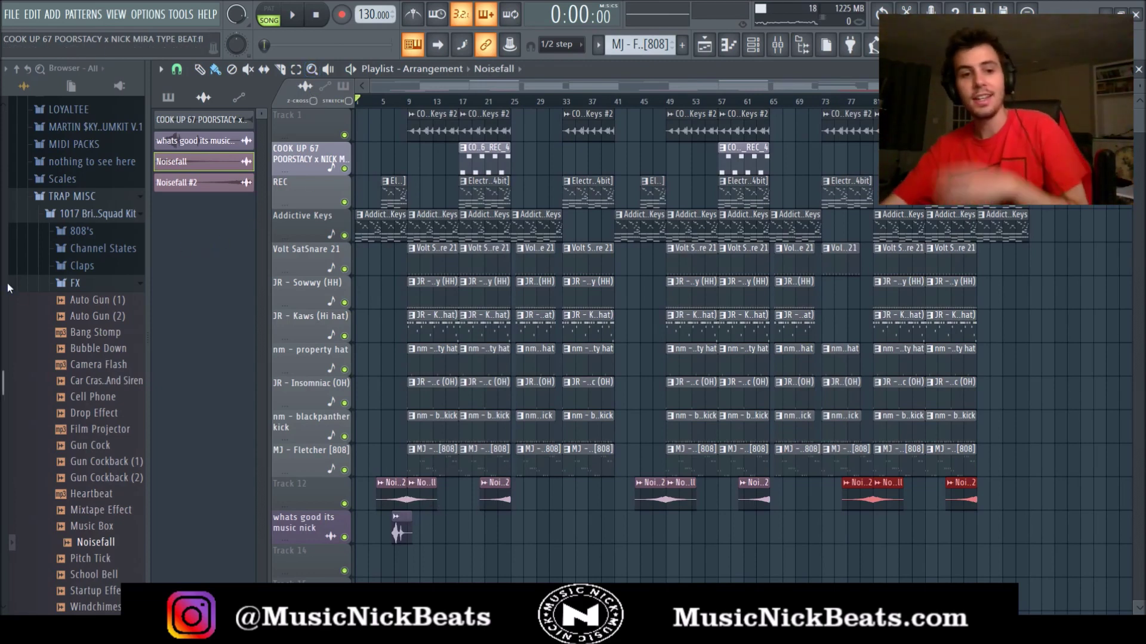
Collapse the FX and 1017 BrickSquad Kit sample folders, and play the full arrangement from the start
{"action": "left_click", "coordinate": [75, 283]}
{"action": "left_click", "coordinate": [77, 218]}
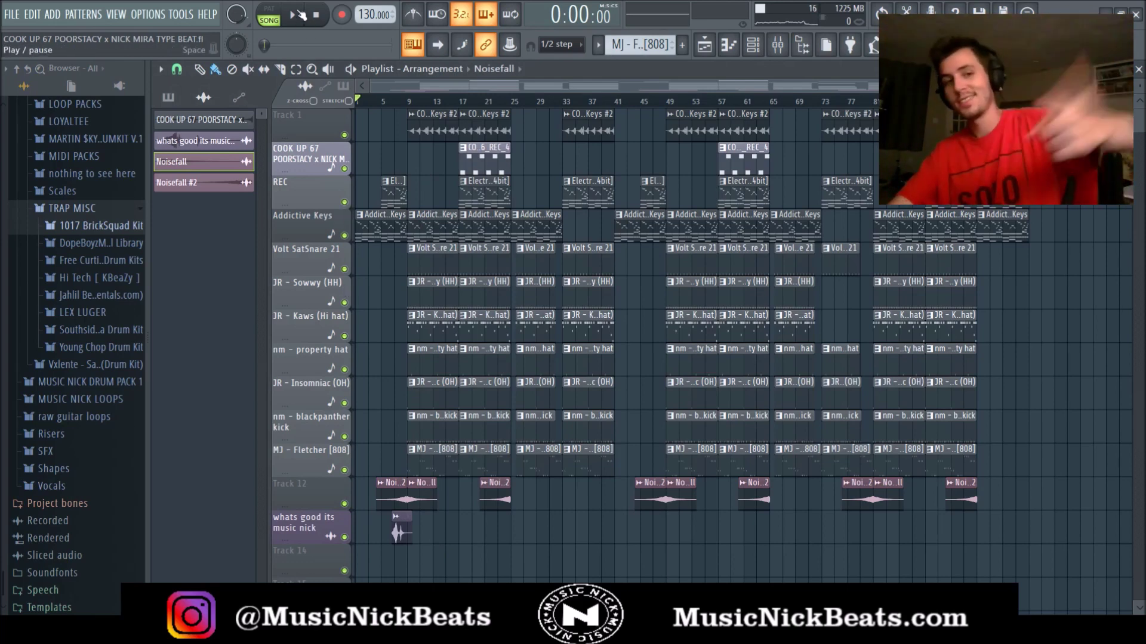
{"action": "key", "text": "space"}
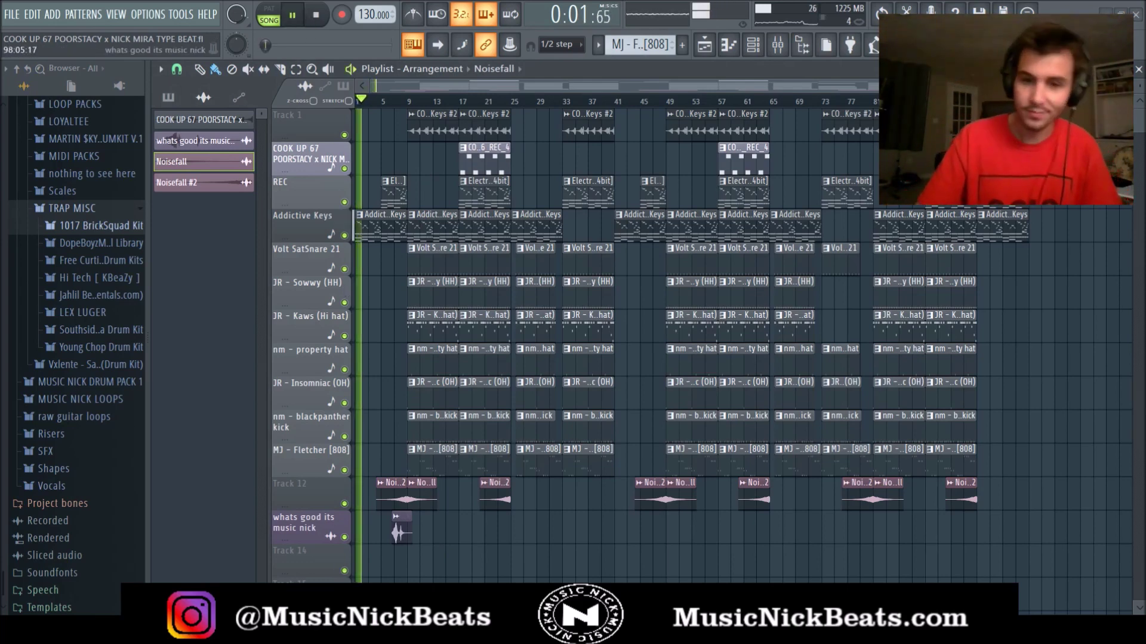